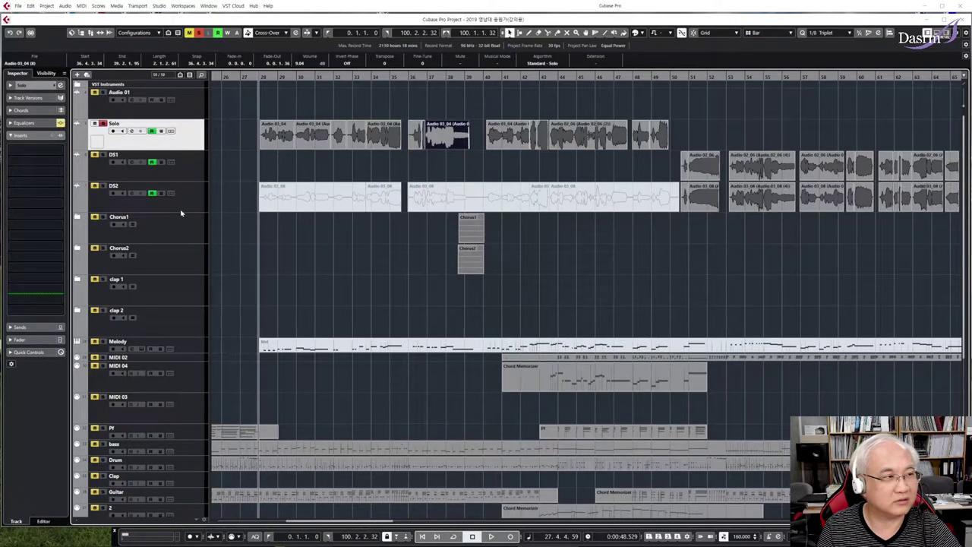
Step: Turn off solo on the Solo track, play the full mix, and return the cursor to bar 28
left_click(103, 123)
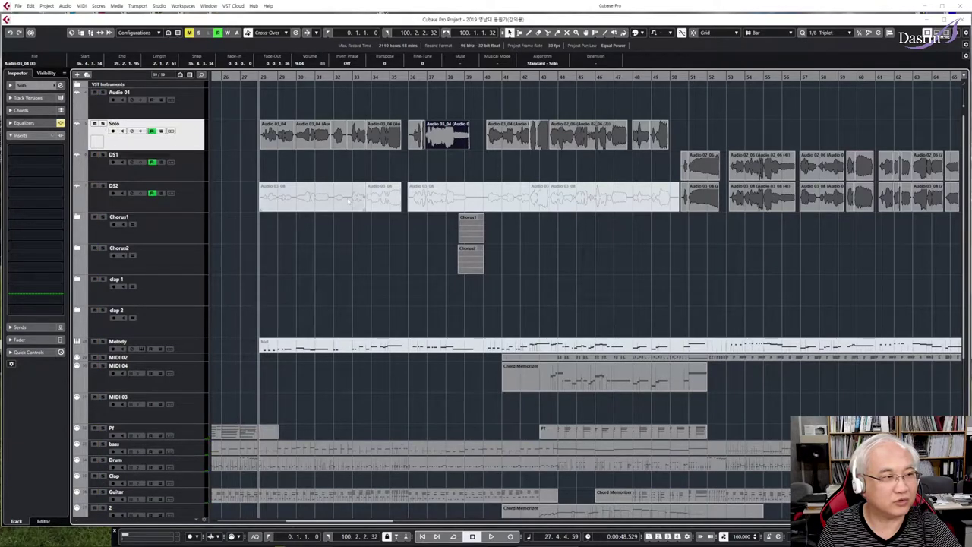
key("space")
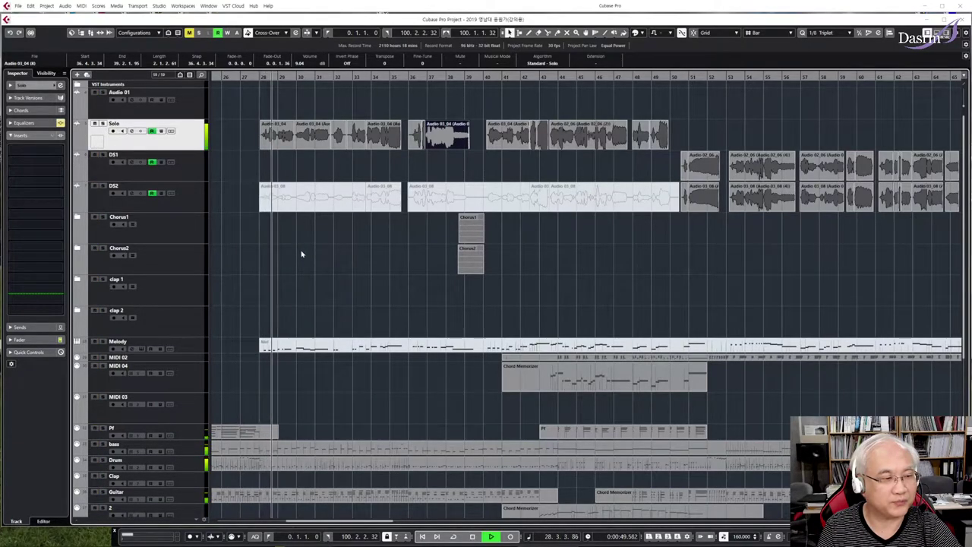
scroll(321, 282, "down", 5)
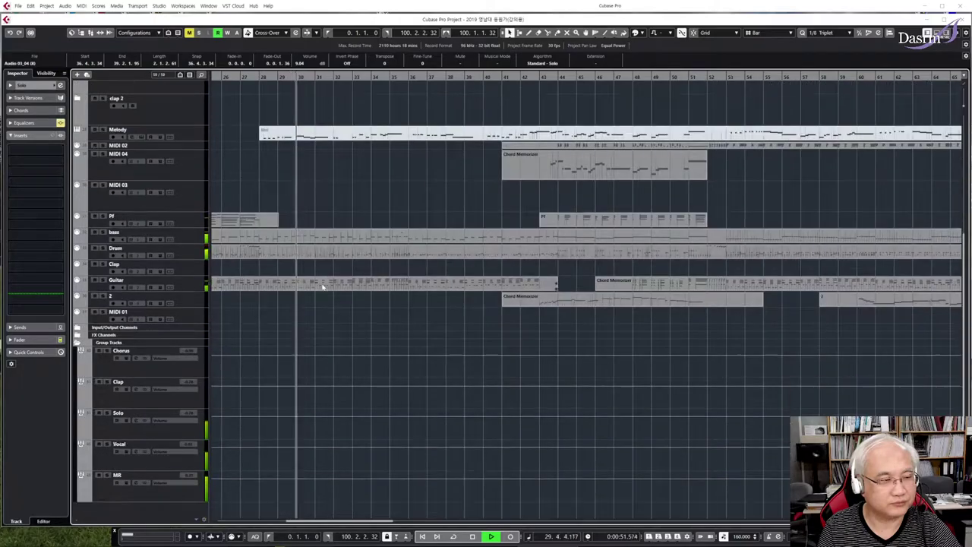
scroll(321, 282, "up", 5)
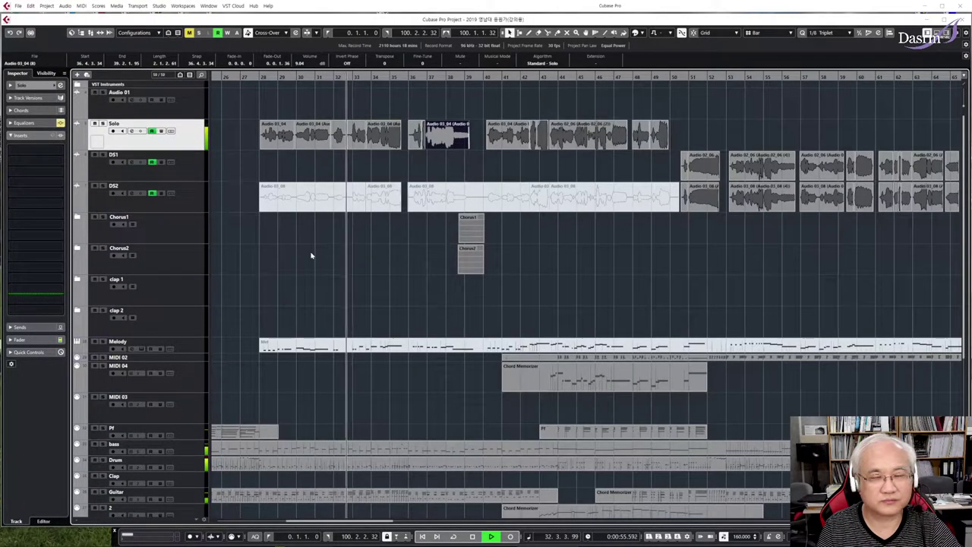
key("space")
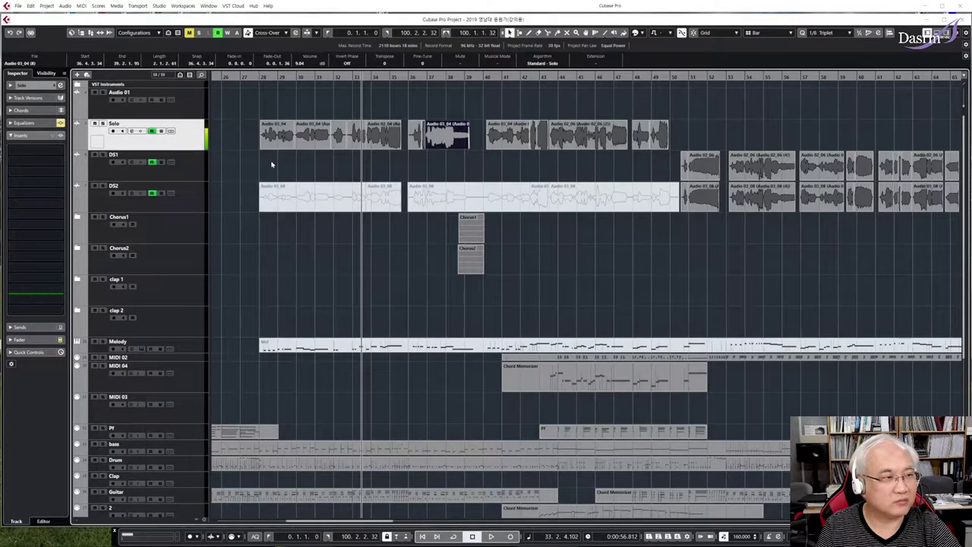
left_click(259, 91)
left_click(259, 76)
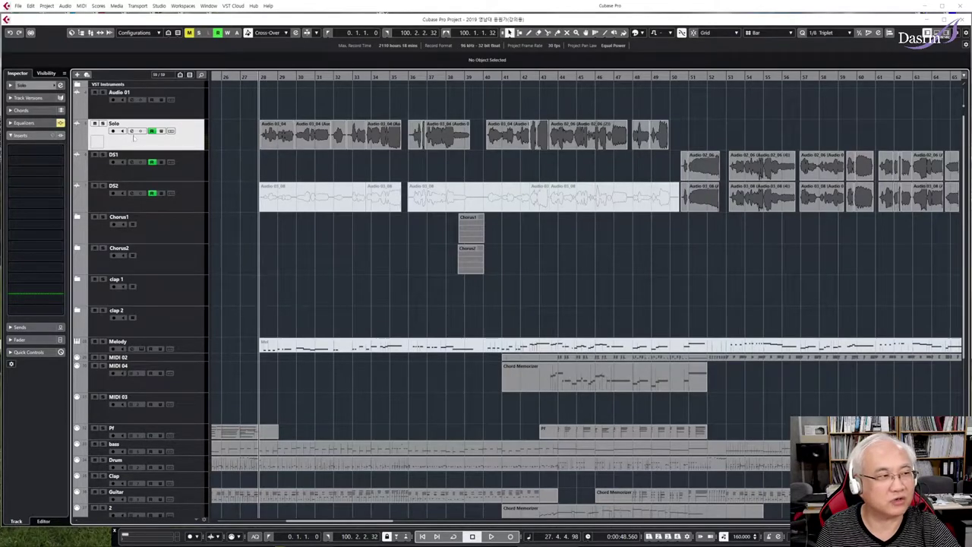
Step: Solo the Solo track again and open its channel settings
left_click(103, 123)
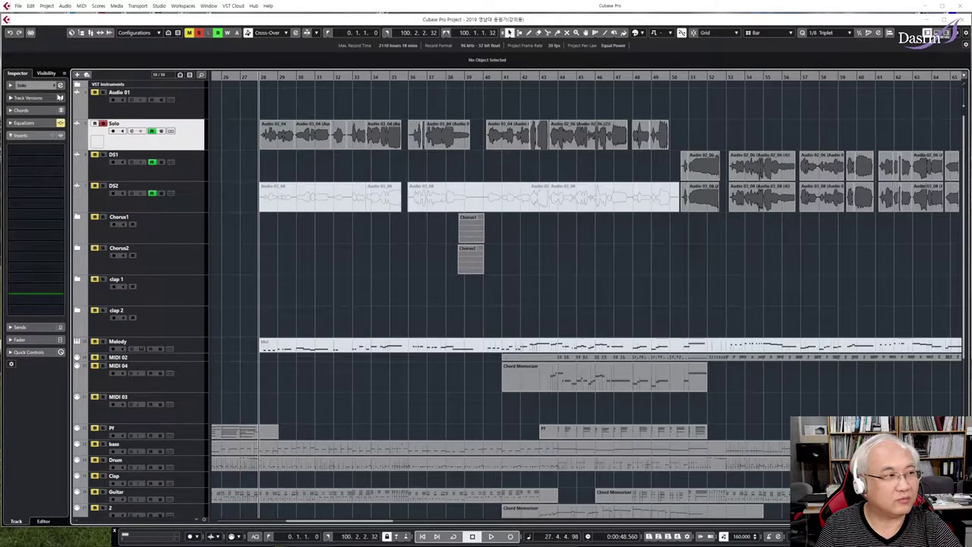
left_click(60, 85)
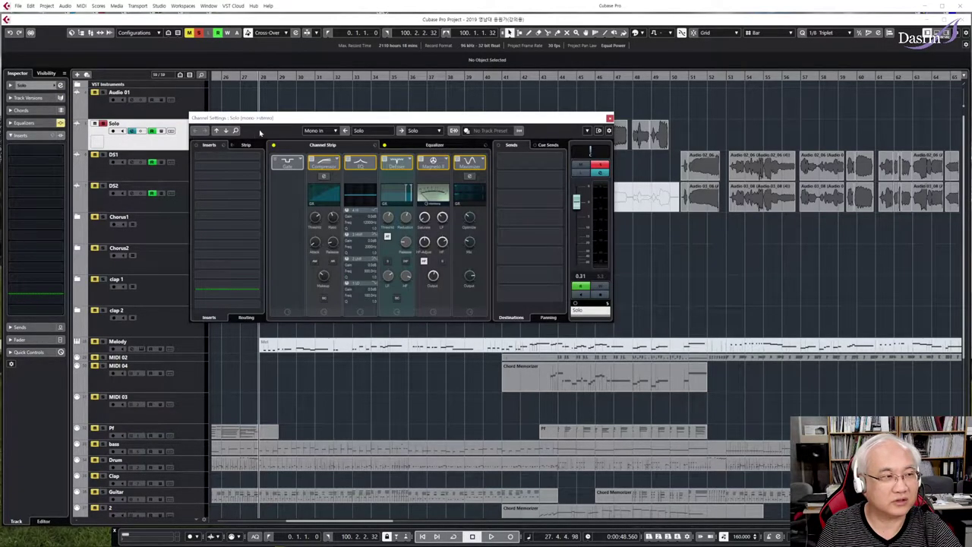
left_click_drag(308, 120, 323, 148)
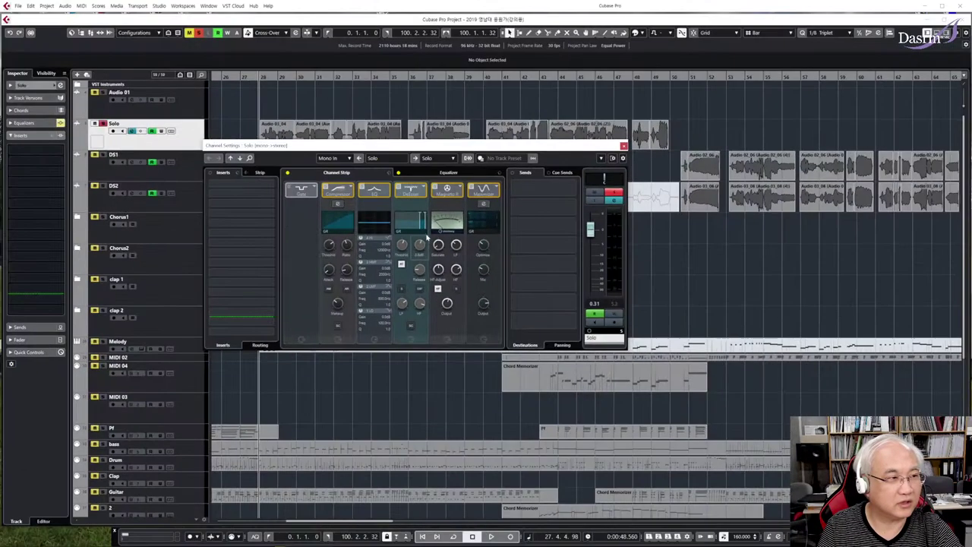
Step: Examine the available Compressor and Gate types in the channel strip, keeping the Gate at Not Loaded
left_click(351, 179)
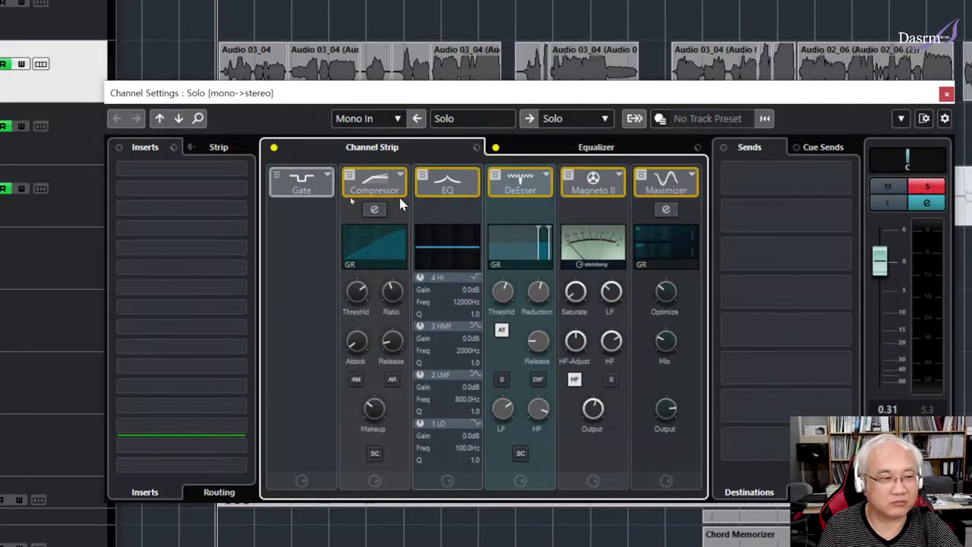
left_click(402, 177)
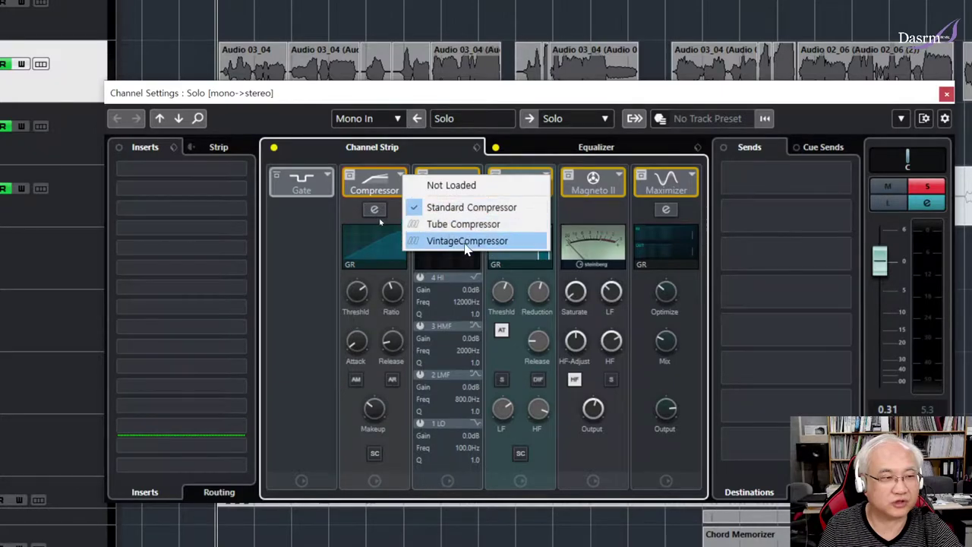
left_click(408, 155)
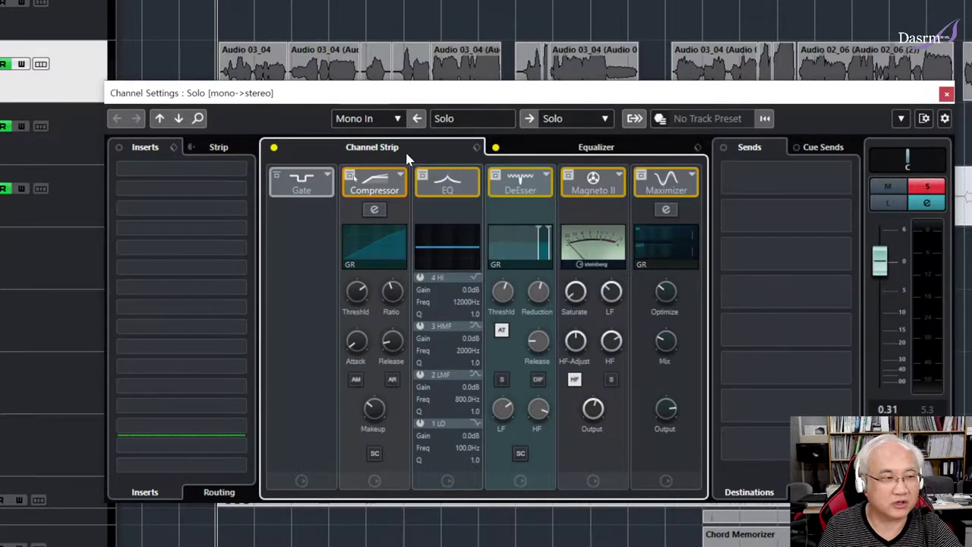
left_click(328, 179)
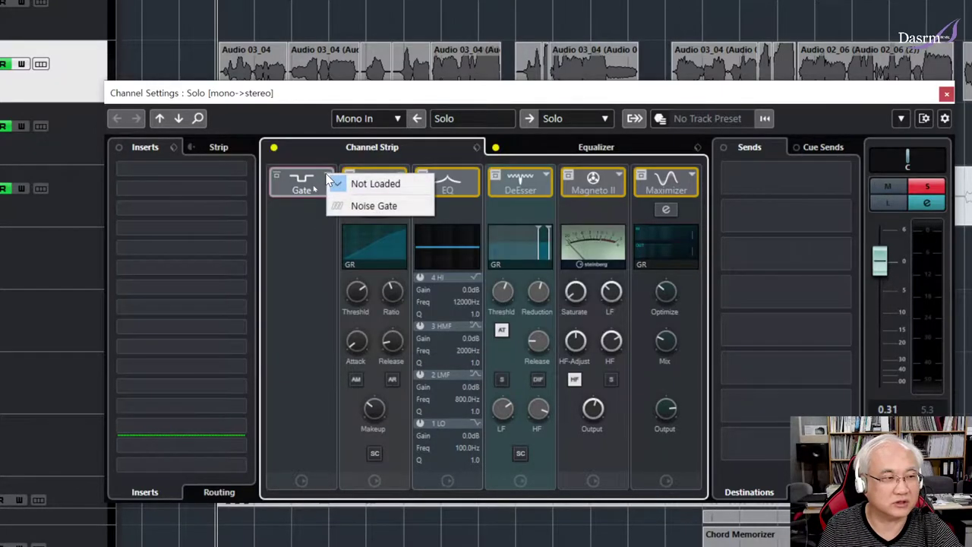
left_click(386, 184)
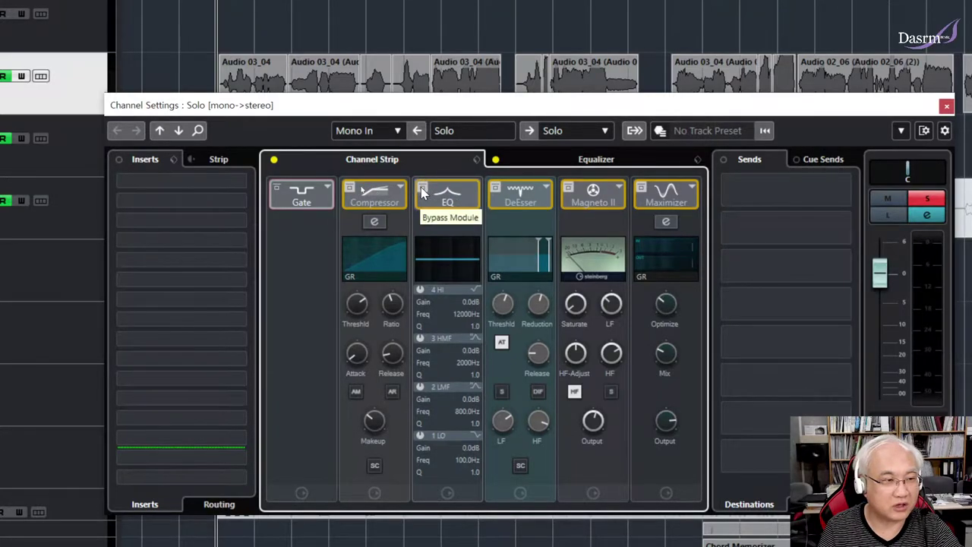
Step: Take the channel strip's EQ module out of bypass and show the Solo channel's full equalizer curve
left_click(423, 190)
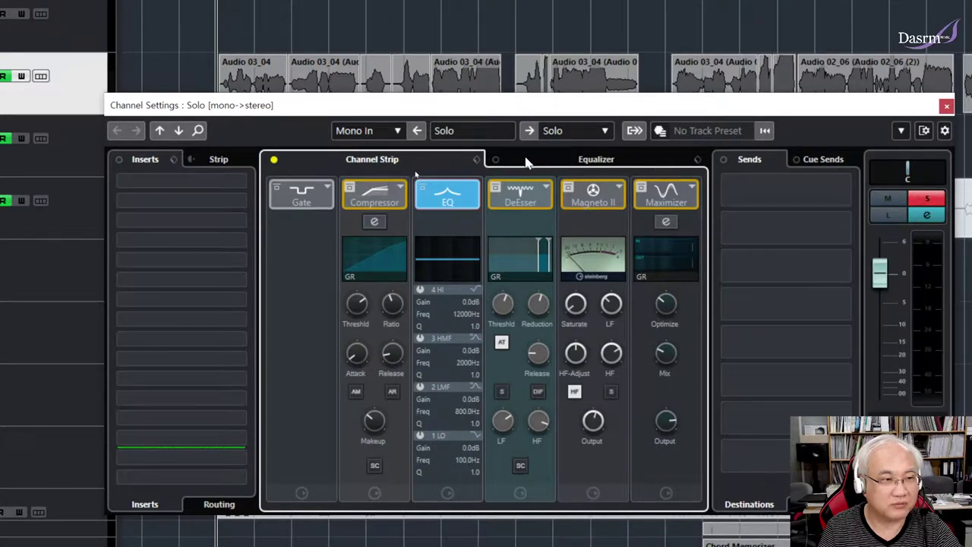
left_click(584, 163)
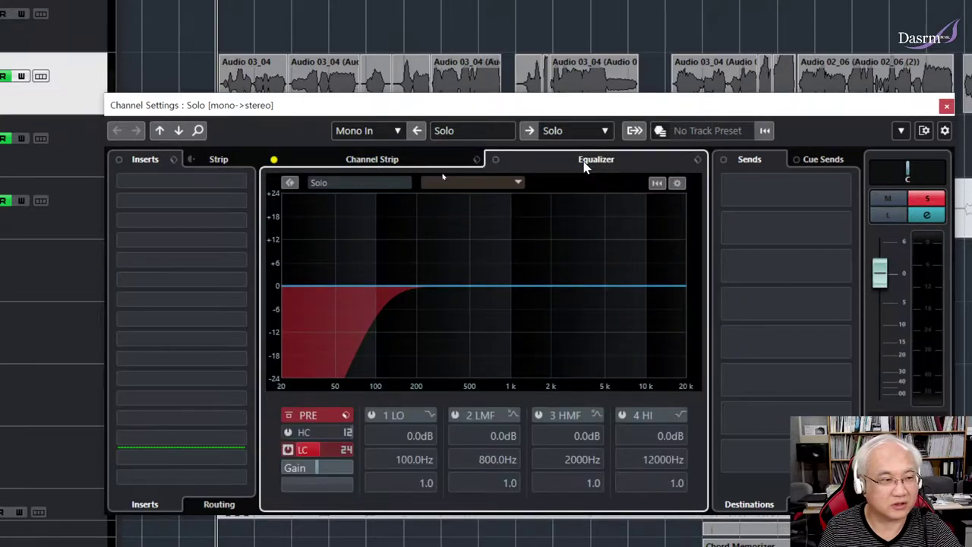
left_click(446, 166)
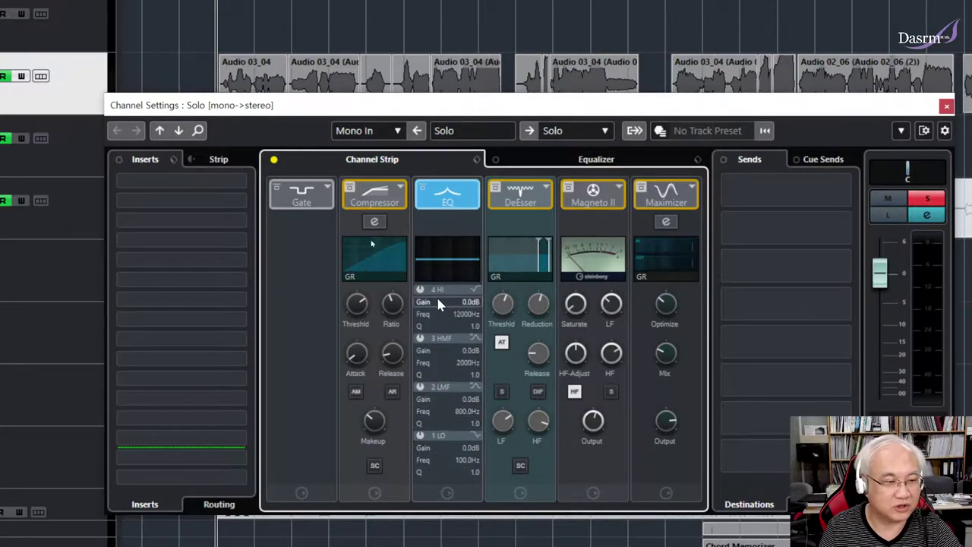
left_click(569, 161)
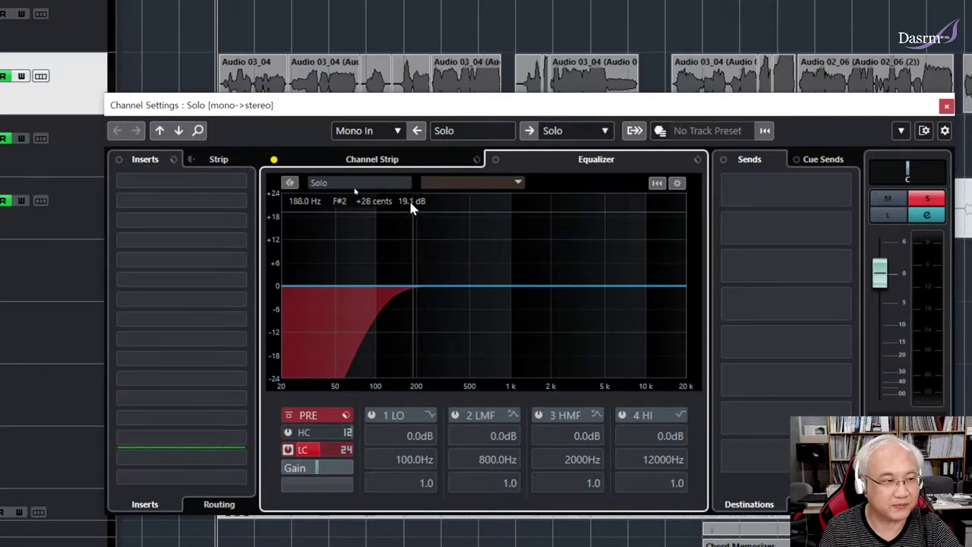
Step: Load the GEQ-30 graphic equalizer from the EQ category into the Solo track's first insert slot
left_click_drag(395, 112, 375, 82)
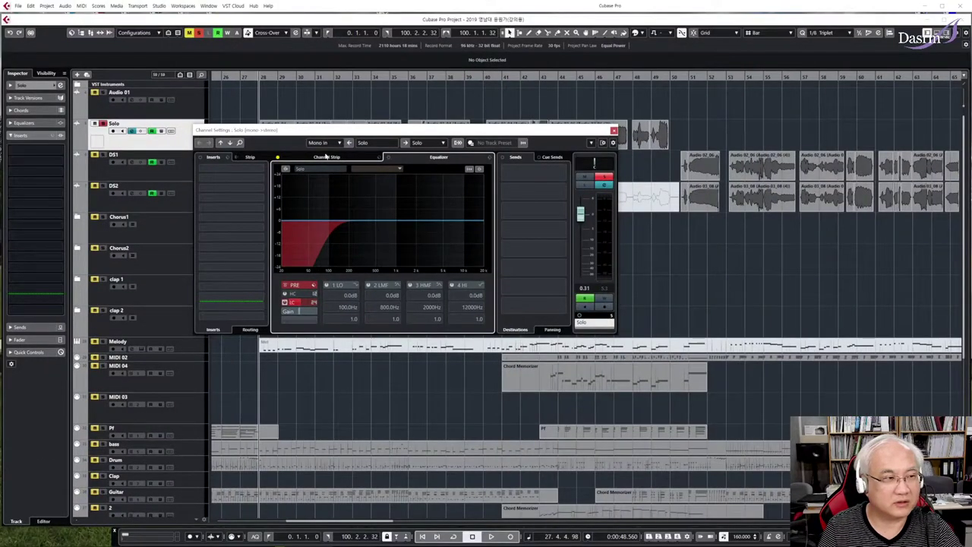
left_click_drag(390, 76, 400, 81)
left_click_drag(350, 134, 309, 141)
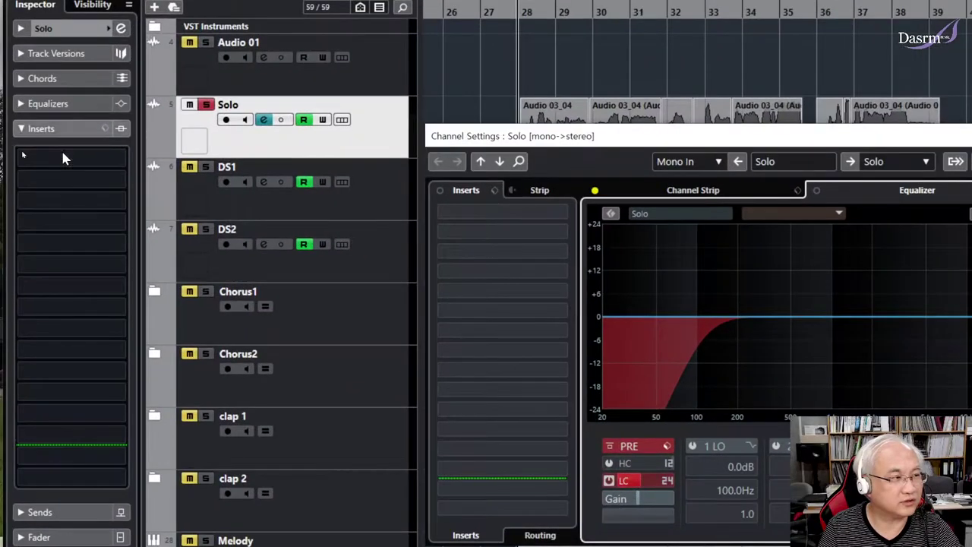
left_click(121, 161)
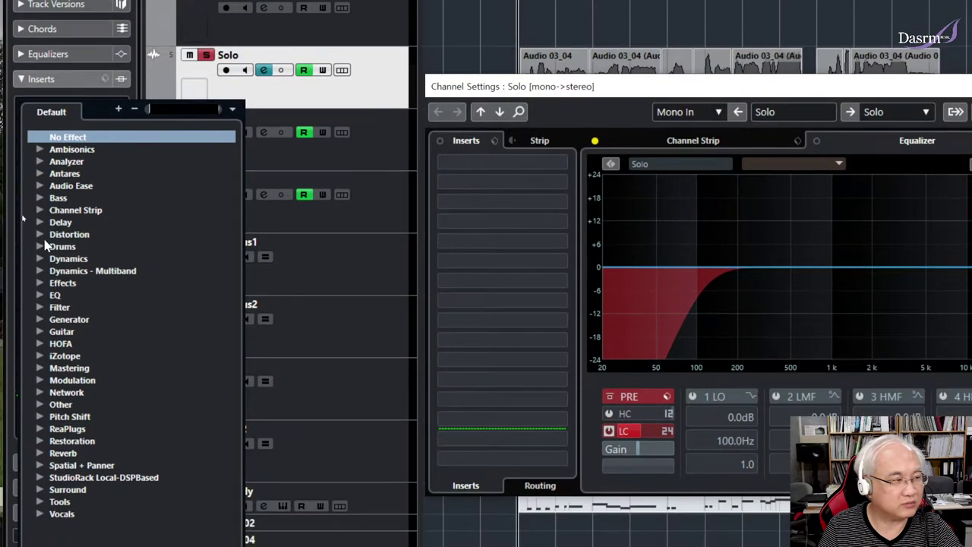
left_click(44, 296)
scroll(104, 334, "down", 3)
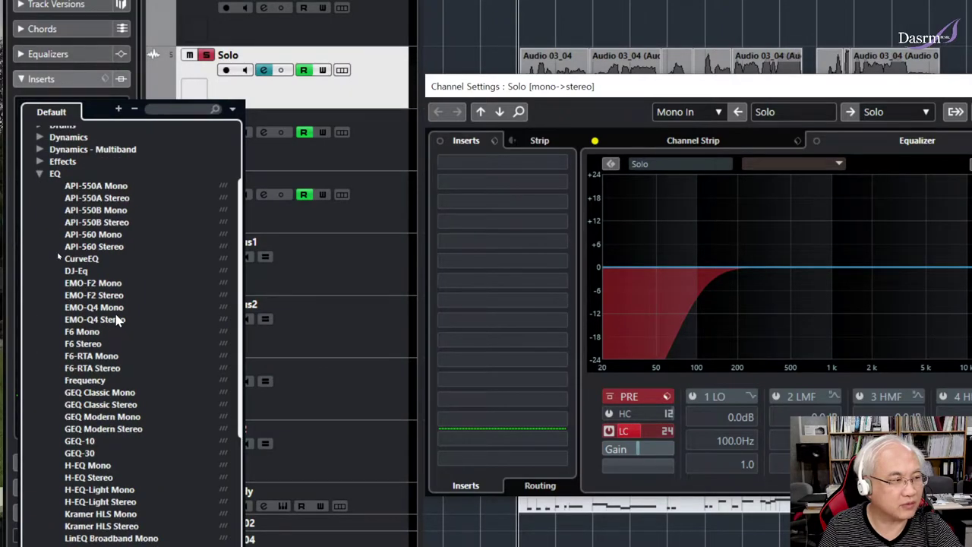
scroll(119, 300, "down", 4)
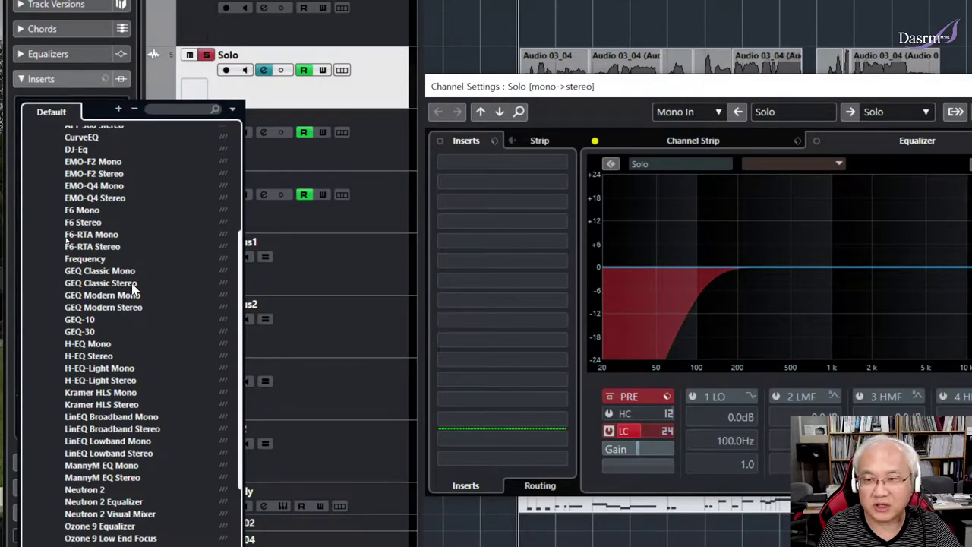
left_click(91, 336)
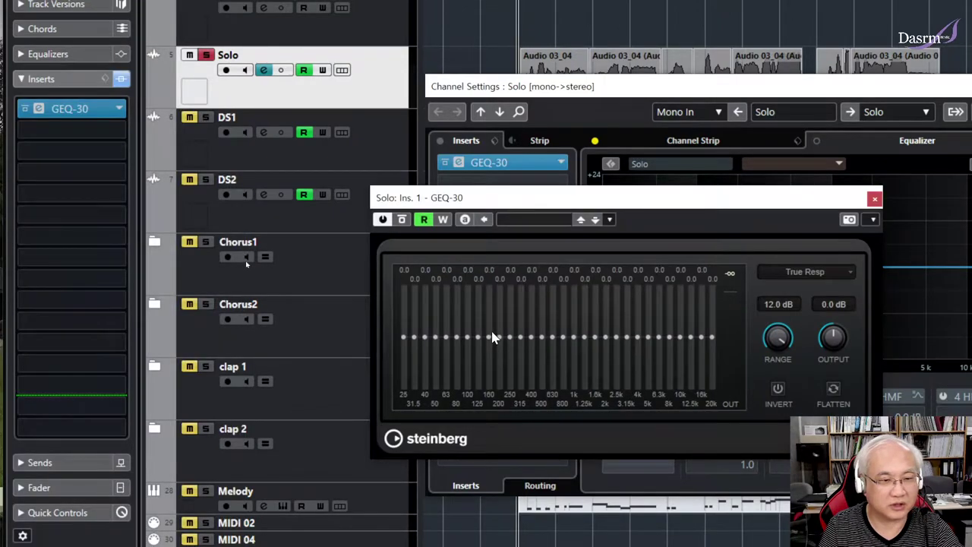
Step: Draw a GEQ-30 curve with about -3.9 dB at 25 Hz, 1.7 dB around 2 kHz and 1.3 dB at 20 kHz
left_click_drag(570, 202, 479, 148)
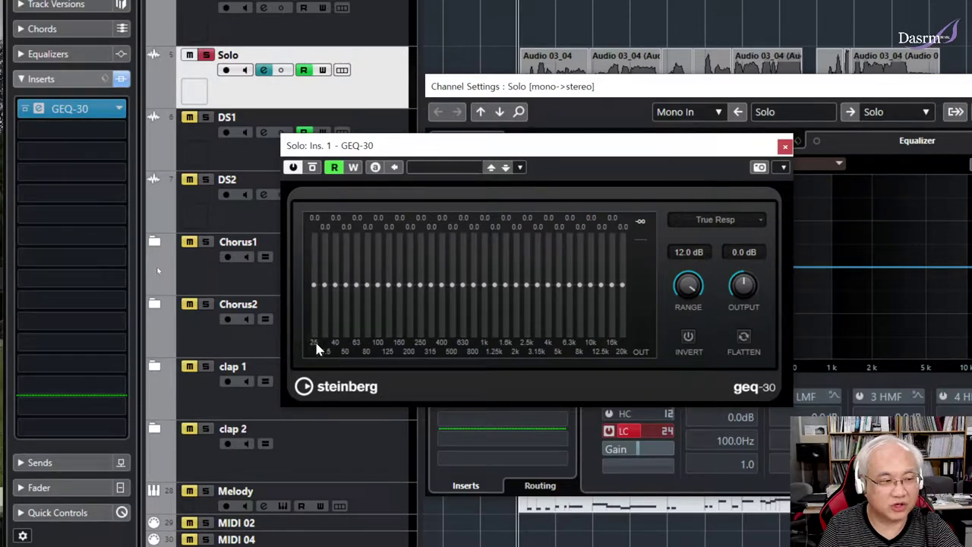
left_click_drag(315, 284, 316, 312)
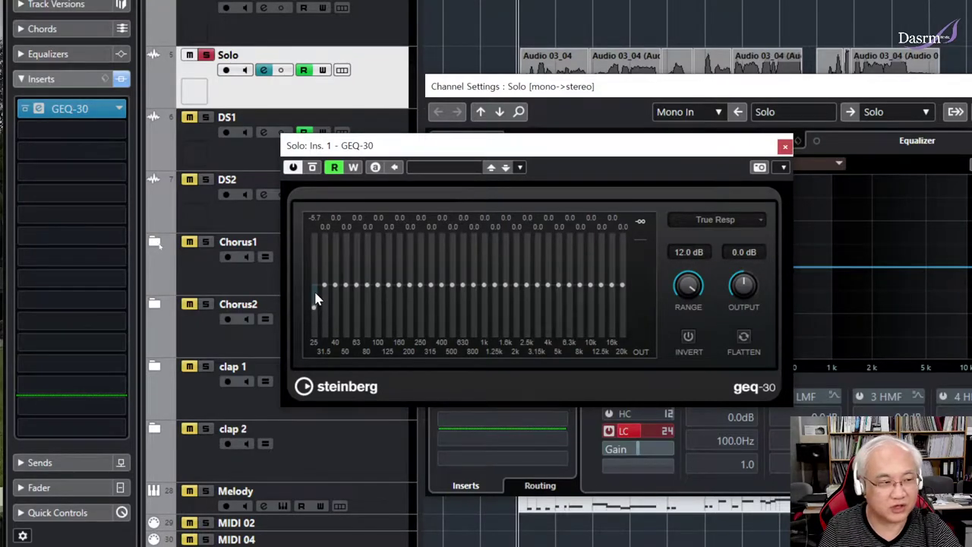
left_click_drag(320, 297, 392, 291)
mouse_move(326, 299)
left_mouse_down()
mouse_move(336, 294)
mouse_move(337, 306)
mouse_move(346, 287)
mouse_move(336, 294)
mouse_move(341, 234)
mouse_move(336, 335)
mouse_move(338, 271)
mouse_move(338, 289)
mouse_move(359, 279)
mouse_move(390, 287)
mouse_move(398, 276)
mouse_move(321, 297)
mouse_move(357, 278)
mouse_move(436, 298)
mouse_move(507, 284)
mouse_move(615, 287)
left_mouse_up()
mouse_move(623, 282)
left_mouse_down()
mouse_move(441, 293)
mouse_move(347, 274)
mouse_move(315, 307)
mouse_move(410, 282)
mouse_move(637, 283)
left_mouse_up()
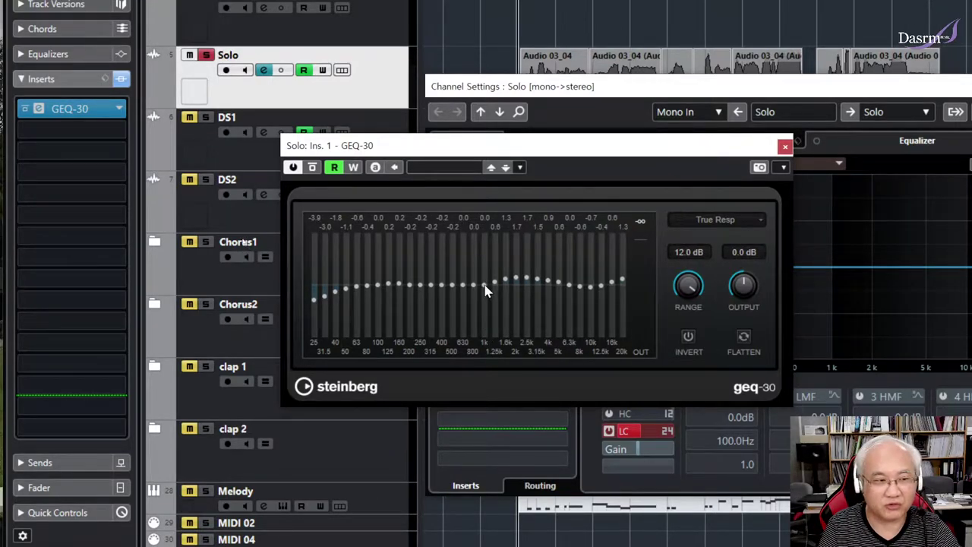
Step: Lower the GEQ-30's 1 kHz band to about -0.6 dB and bring its 5 kHz band down to near 0 dB
mouse_move(488, 281)
left_mouse_down()
mouse_move(497, 281)
mouse_move(483, 284)
mouse_move(484, 314)
mouse_move(498, 283)
left_mouse_up()
left_click_drag(484, 323, 486, 287)
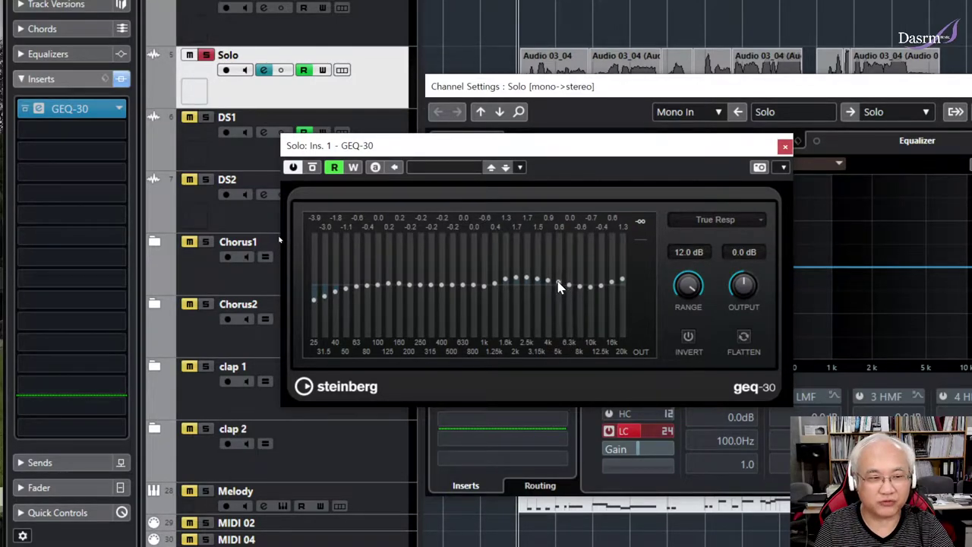
mouse_move(558, 285)
left_mouse_down()
mouse_move(572, 289)
mouse_move(559, 293)
left_mouse_up()
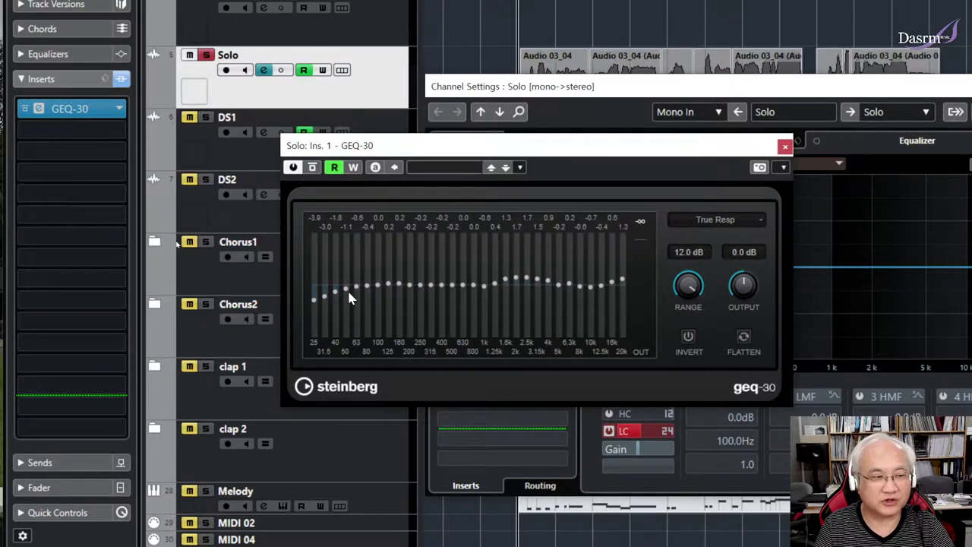
Step: Redraw the GEQ-30 curve with about 3.1 dB at 25 Hz, -2.4 dB at 400 Hz and 4.6 dB at 20 kHz
mouse_move(399, 284)
left_mouse_down()
mouse_move(616, 285)
mouse_move(425, 284)
mouse_move(339, 298)
mouse_move(403, 278)
mouse_move(495, 289)
mouse_move(625, 269)
mouse_move(514, 293)
mouse_move(360, 288)
mouse_move(310, 273)
mouse_move(430, 288)
mouse_move(638, 275)
left_mouse_up()
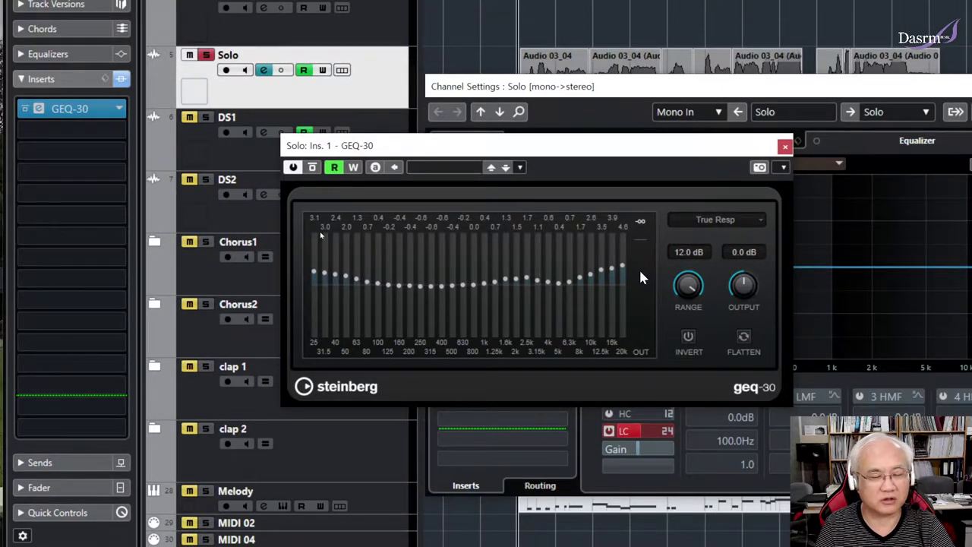
left_click_drag(406, 289, 476, 293)
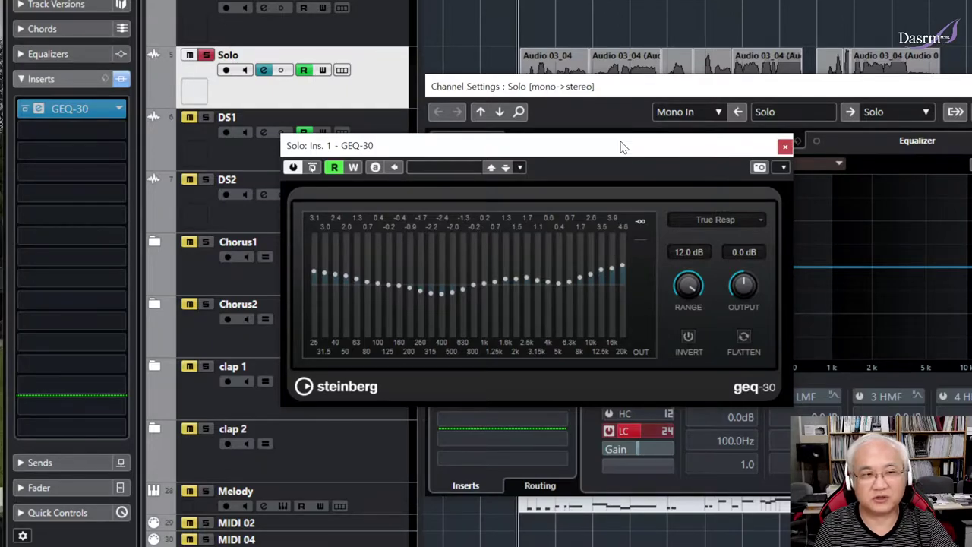
Step: Close the GEQ-30 and remove it from the Solo track's first insert slot, discarding its changes
left_click(786, 148)
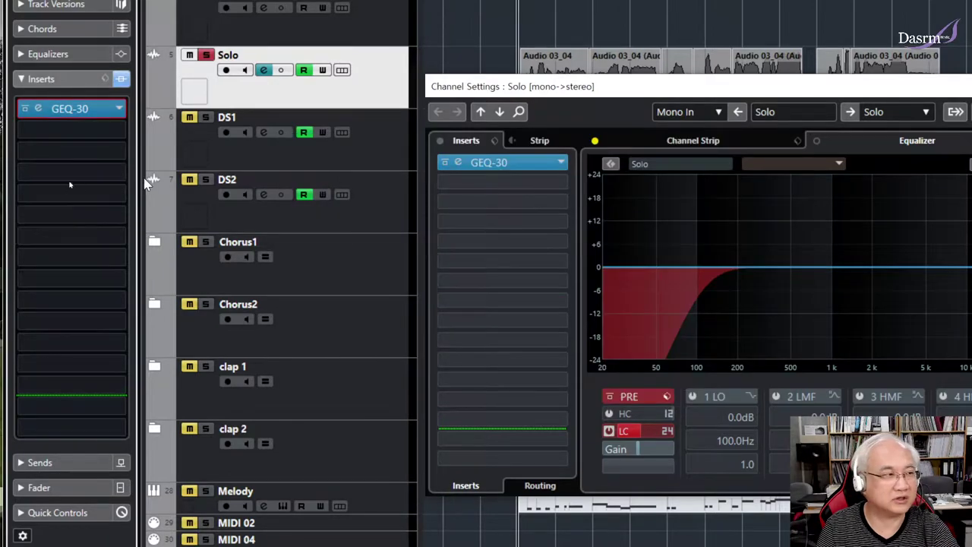
left_click(120, 111)
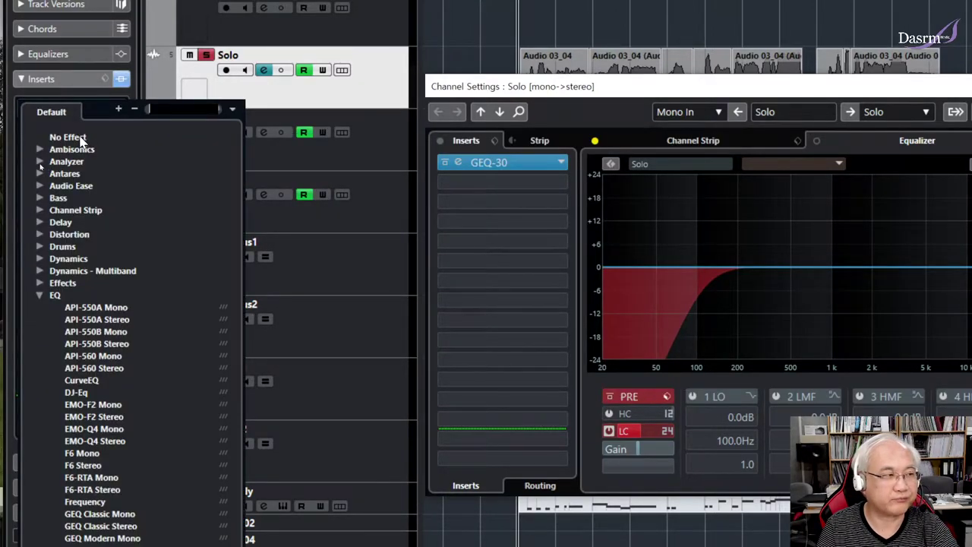
left_click(68, 138)
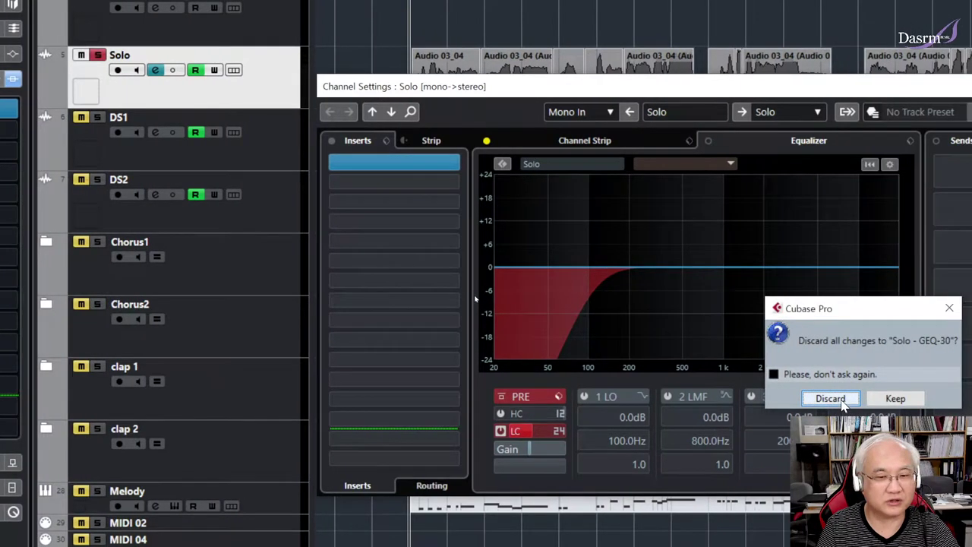
left_click(843, 401)
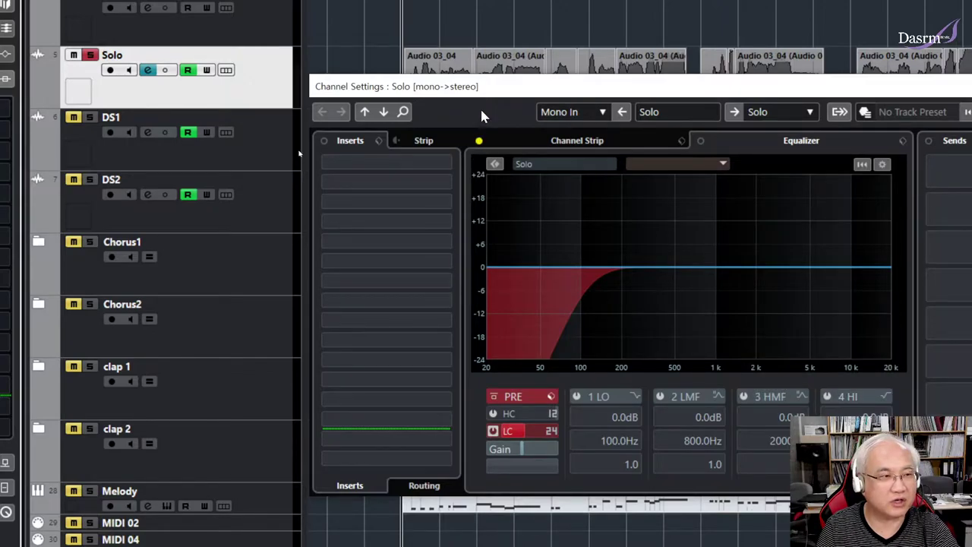
Step: Turn off the low-cut filter in the Solo channel's equalizer and view the 1 LO band's filter types without changing the selection
left_click_drag(507, 91, 496, 89)
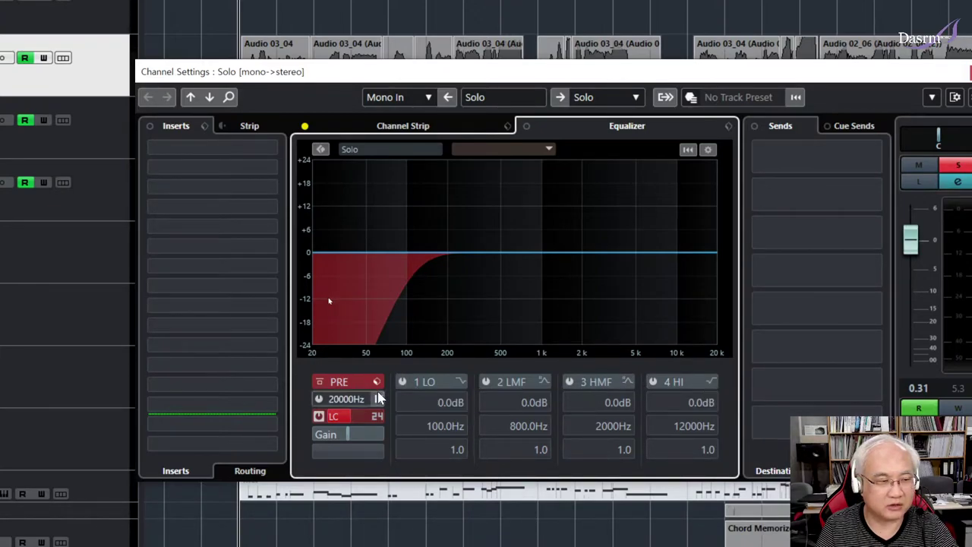
left_click(320, 416)
left_click(459, 382)
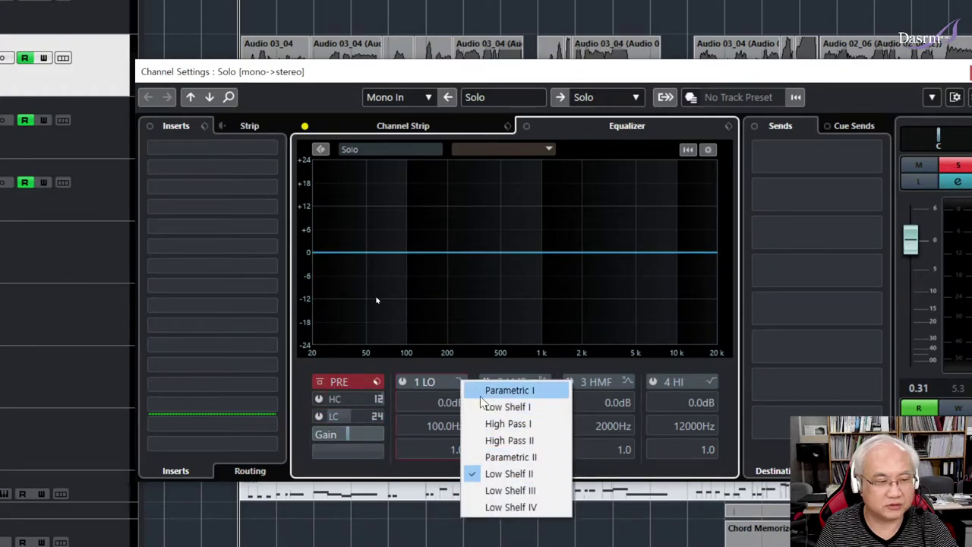
left_click(451, 360)
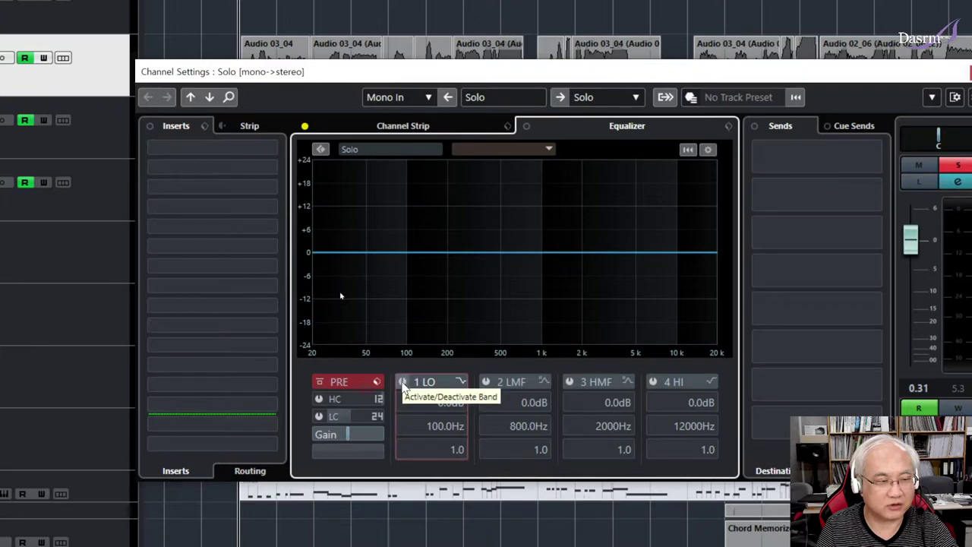
Step: Activate the 1 LO band, try a boost of about 4.3 dB near 104 Hz, and bring it down to about 0.4 dB at 107.8 Hz
left_click(403, 382)
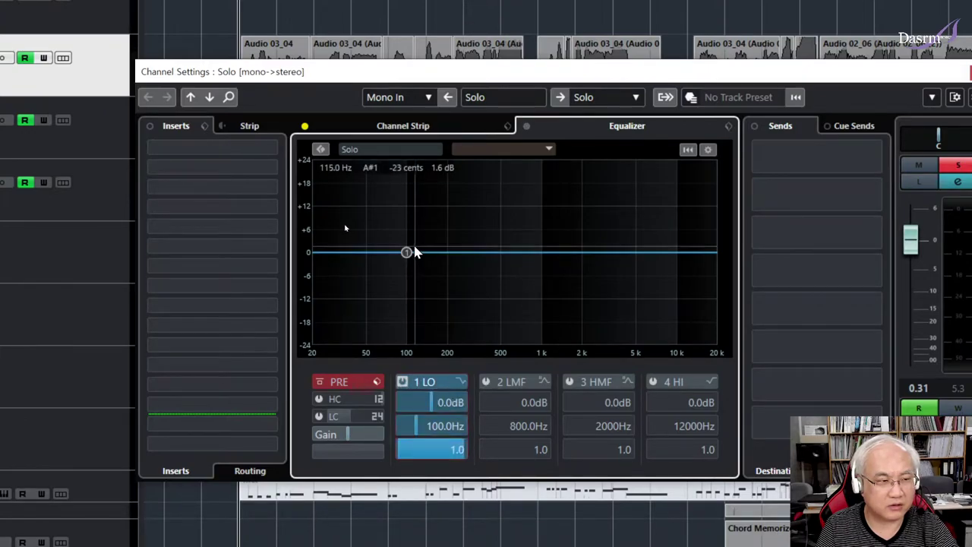
left_click_drag(406, 253, 409, 238)
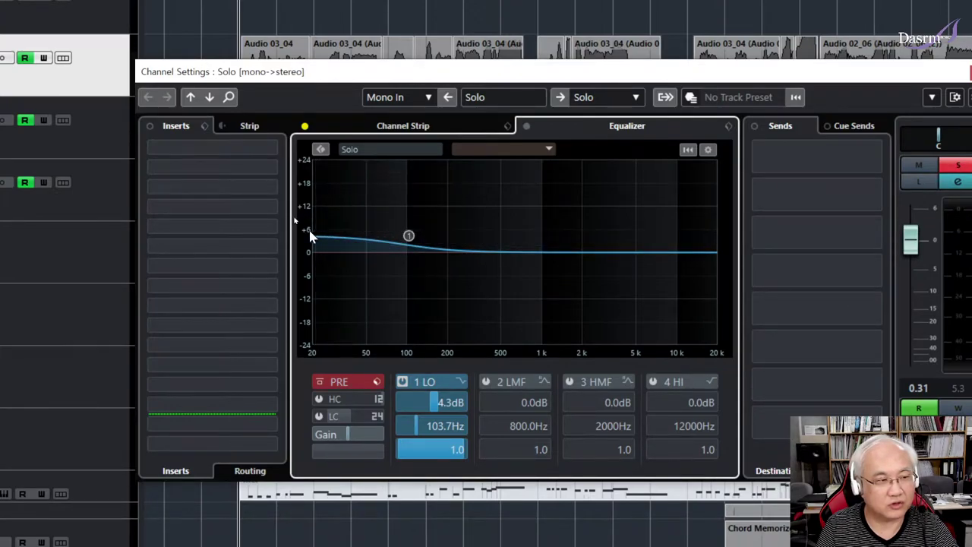
mouse_move(408, 236)
left_mouse_down()
mouse_move(420, 200)
mouse_move(408, 339)
mouse_move(412, 253)
left_mouse_up()
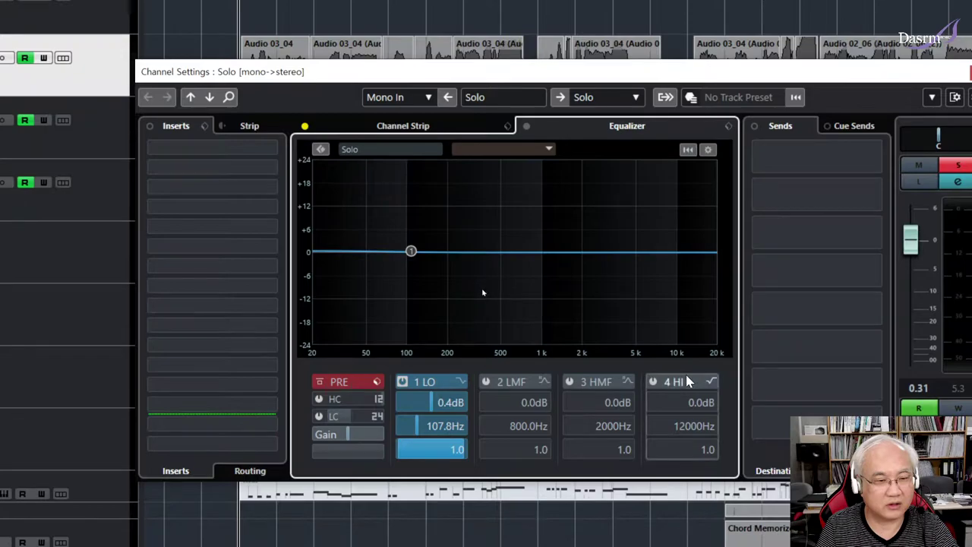
Step: Activate the 4 HI band and raise it to about 4.9 dB at 4564 Hz
left_click(652, 381)
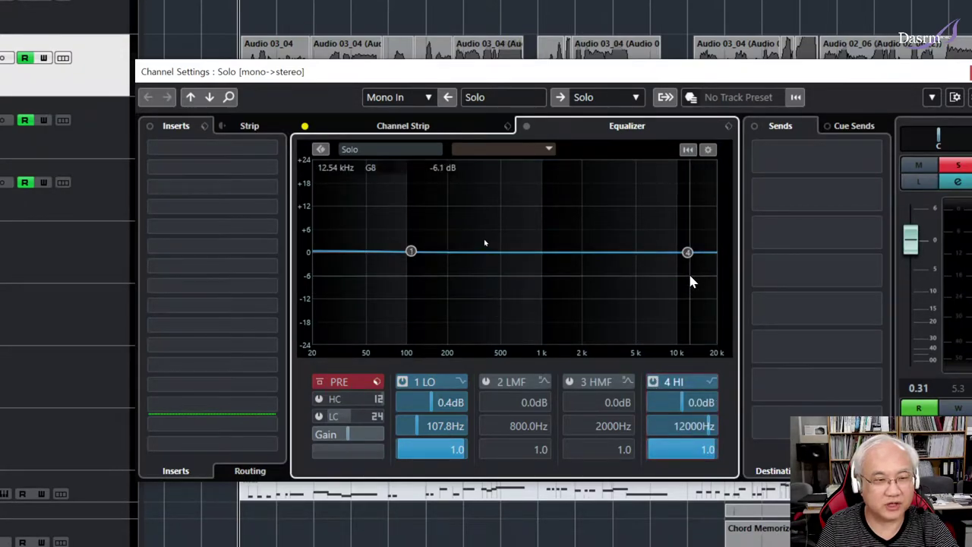
left_click_drag(688, 255, 636, 252)
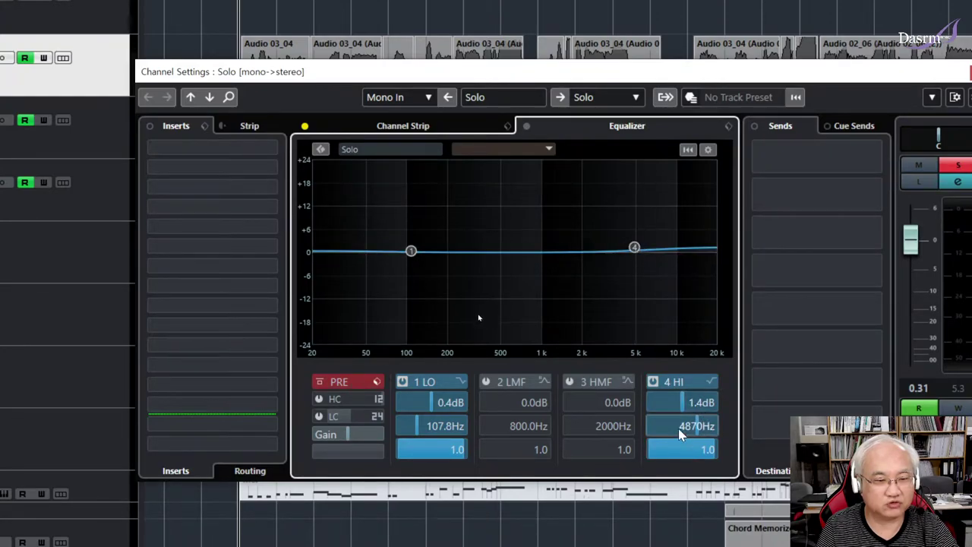
left_click_drag(634, 248, 631, 233)
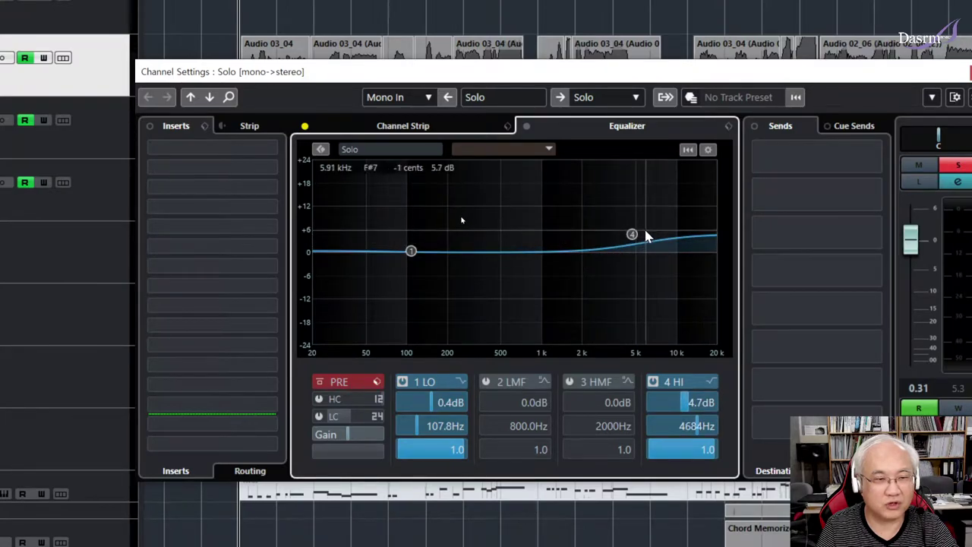
mouse_move(636, 237)
left_mouse_down()
mouse_move(631, 282)
mouse_move(630, 233)
left_mouse_up()
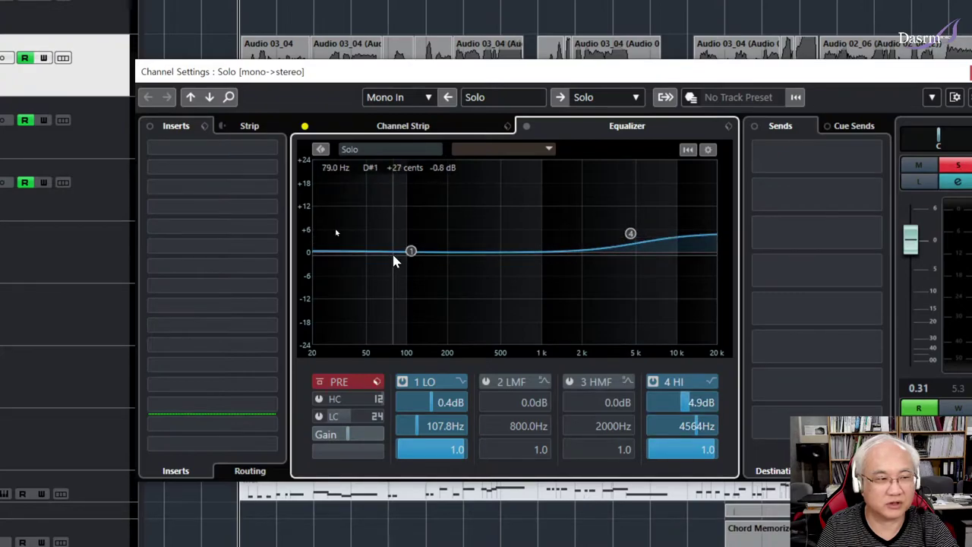
Step: Try boosting the LO band to about 4.9 dB and the HI band to 5.9 dB, with the LO band finally cut to -5.9 dB
left_click_drag(411, 253, 425, 234)
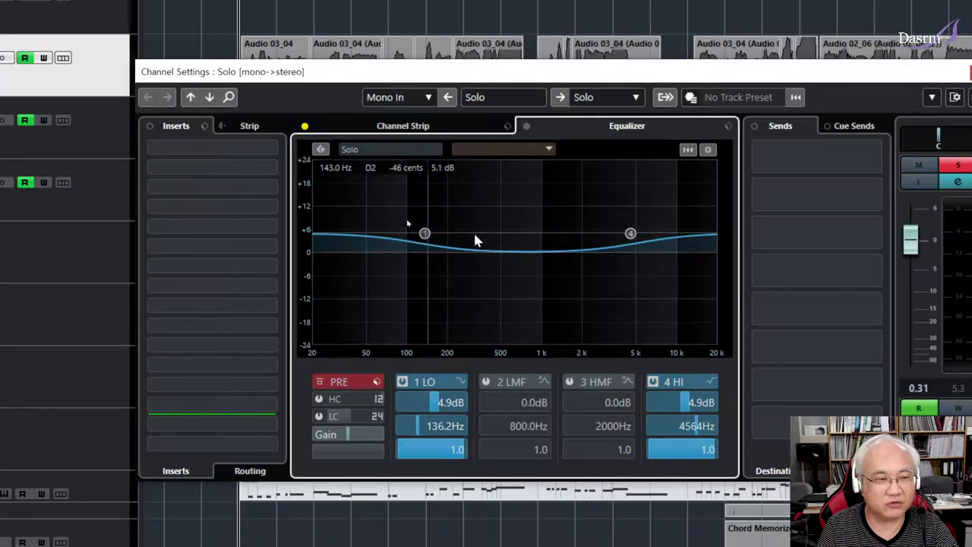
mouse_move(631, 234)
left_mouse_down()
mouse_move(626, 313)
mouse_move(623, 231)
left_mouse_up()
left_click_drag(424, 234, 428, 280)
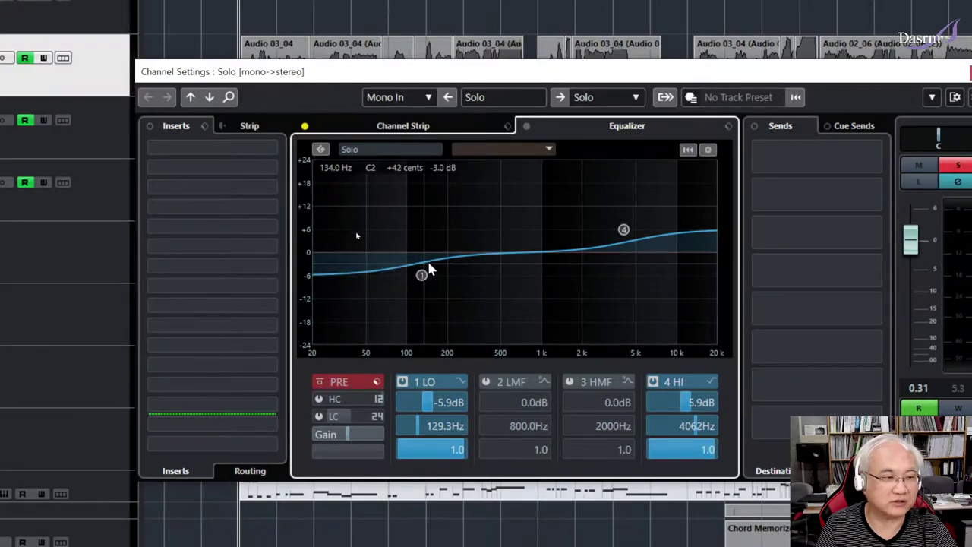
Step: Nearly flatten the curve with the LO band at about -0.4 dB, 136.2 Hz and the HI band at about 0.4 dB, 4624 Hz
left_click_drag(421, 275, 426, 254)
left_click_drag(623, 231, 631, 252)
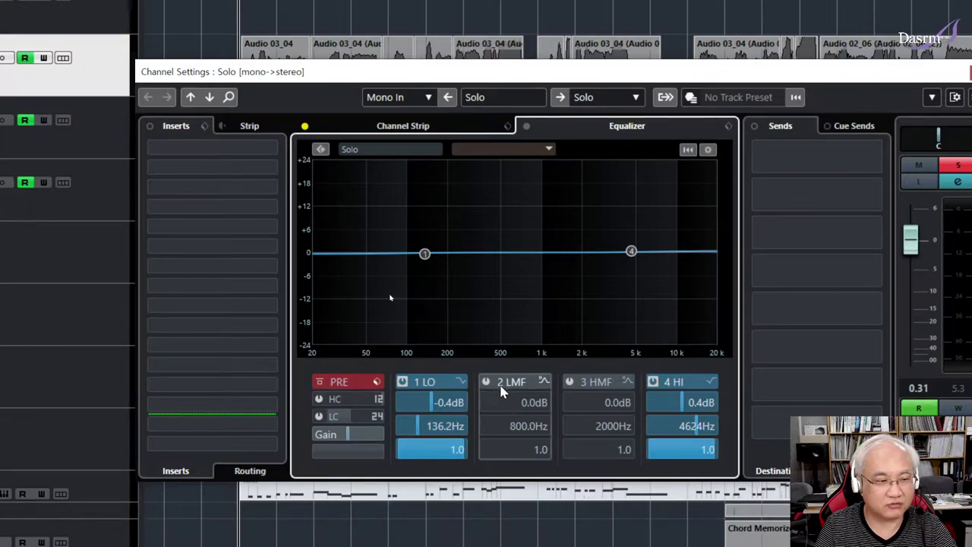
Step: Activate the 2 LMF band with its current parametric filter type and boost it to about 6.3 dB at 628 Hz
left_click(544, 381)
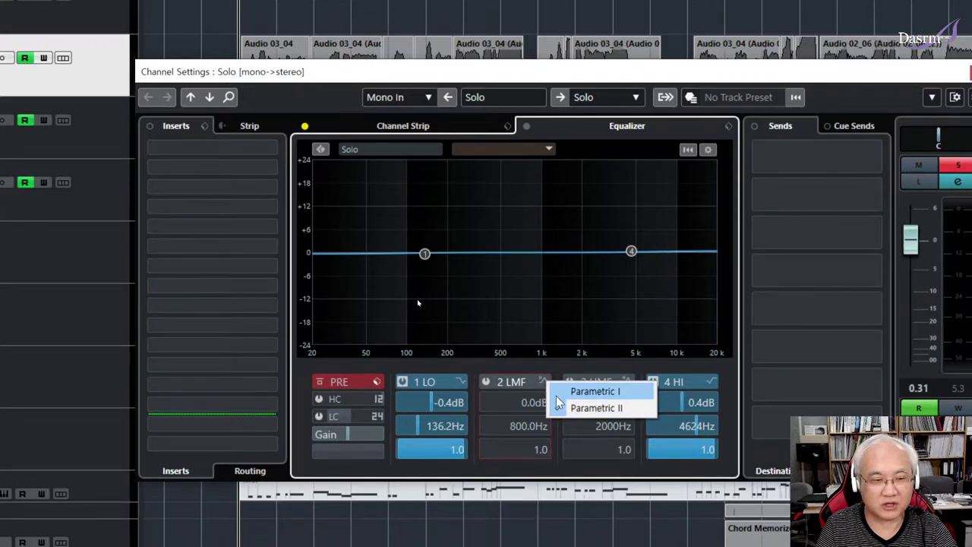
left_click(547, 370)
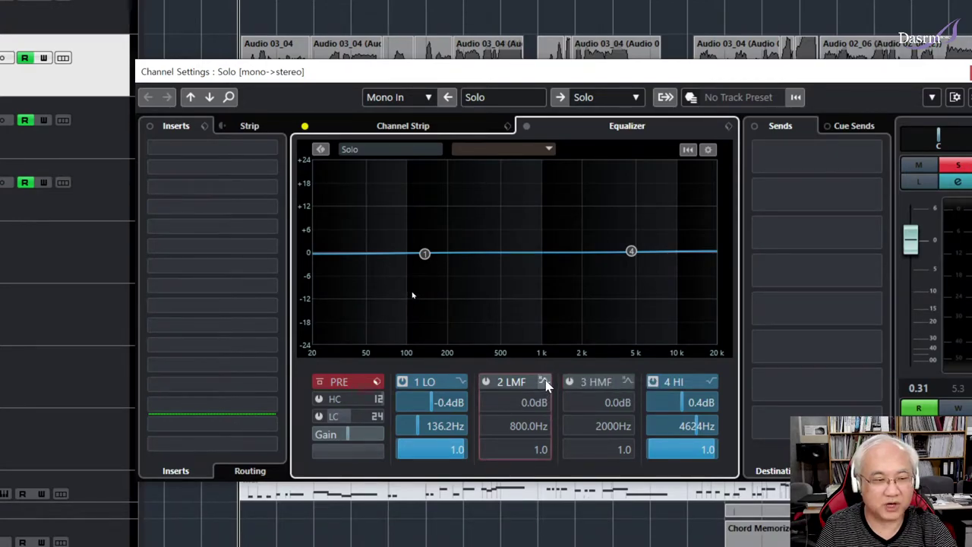
left_click(486, 382)
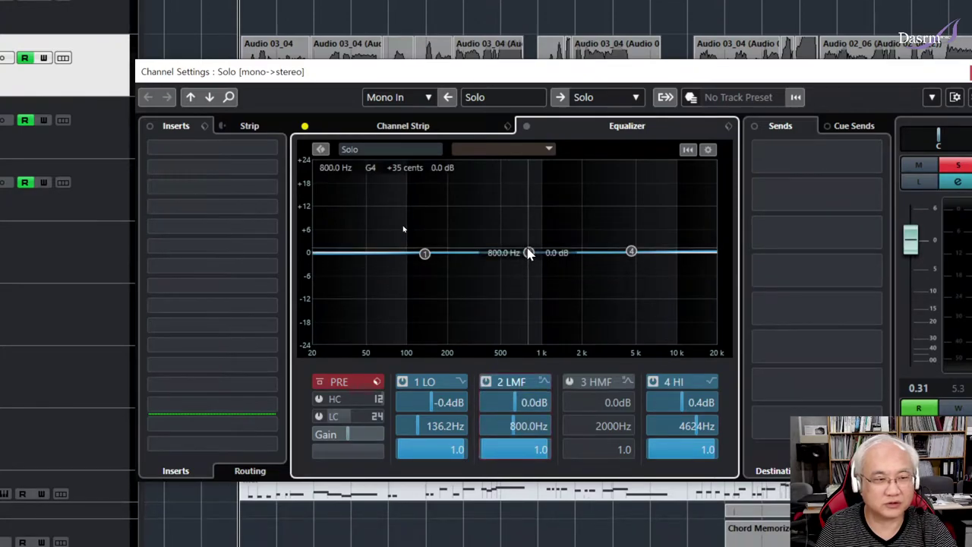
left_click_drag(528, 253, 518, 230)
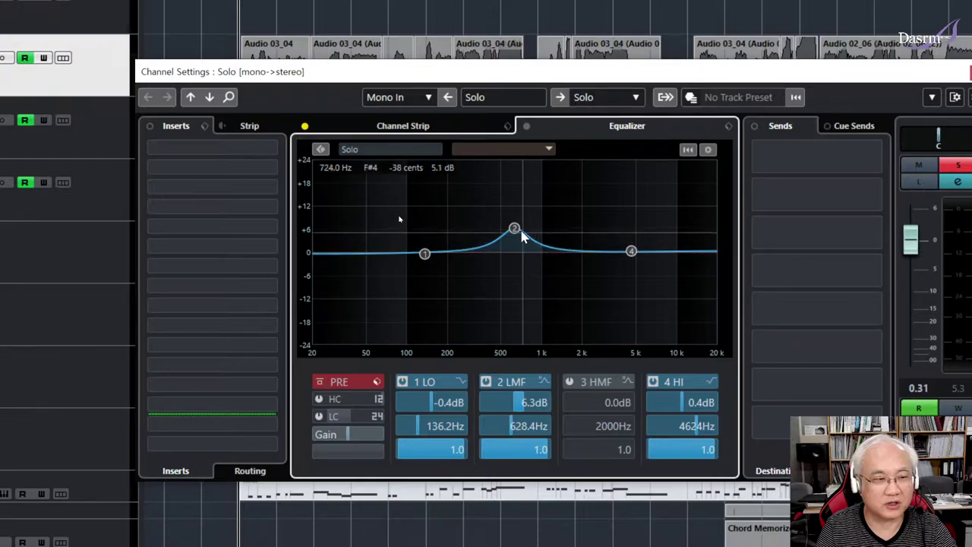
Step: Sweep the LMF peak through about 11.8 dB at 531 Hz and 11.4 dB at 1015 Hz, ending at 6.3 dB, 448.6 Hz
left_click_drag(514, 238, 504, 208)
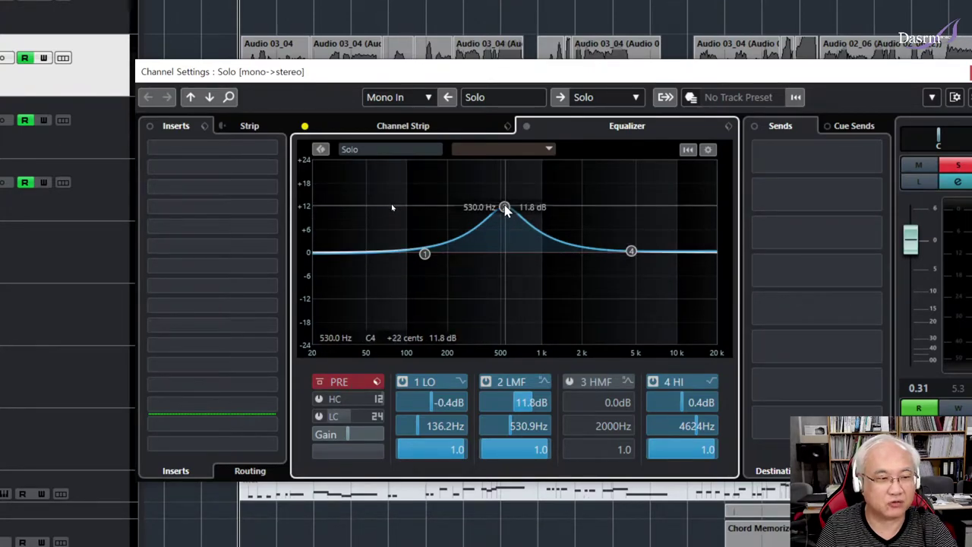
left_click_drag(505, 211, 544, 215)
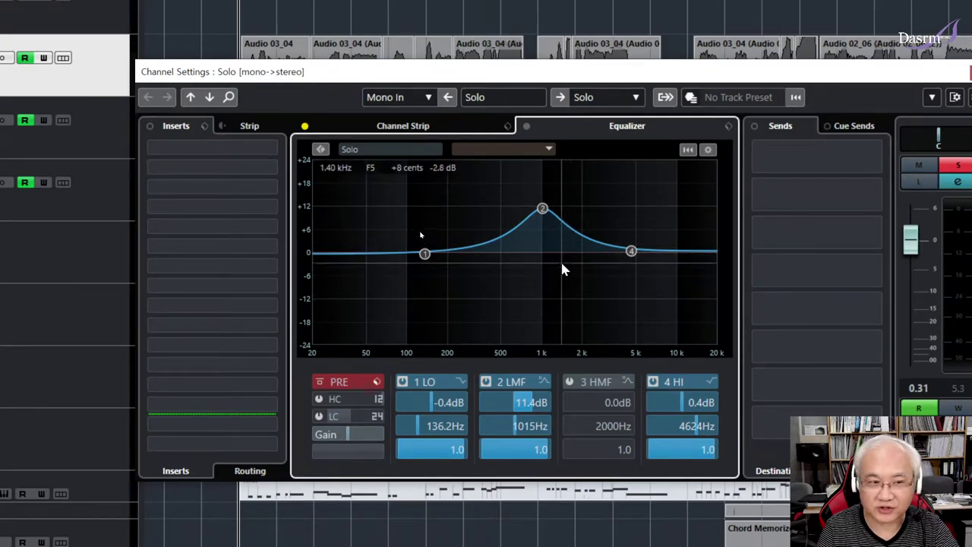
left_click_drag(542, 211, 495, 233)
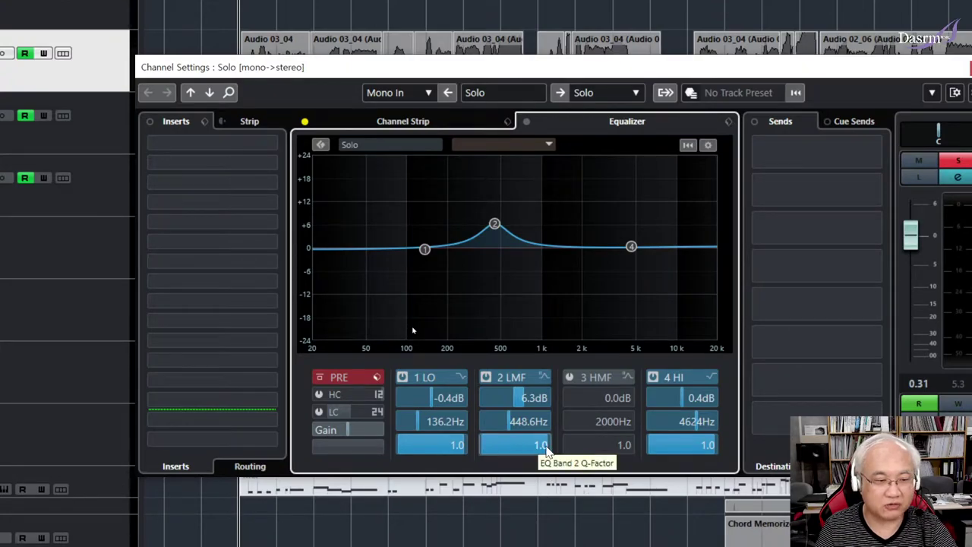
Step: Narrow the LMF band's peak by raising its Q-factor to 12.0
left_click(547, 448)
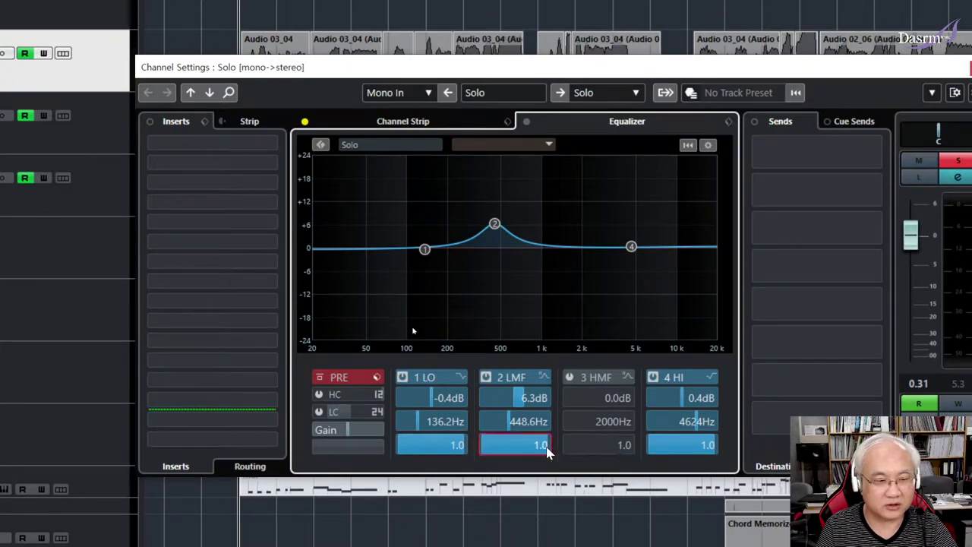
left_click_drag(547, 460, 551, 432)
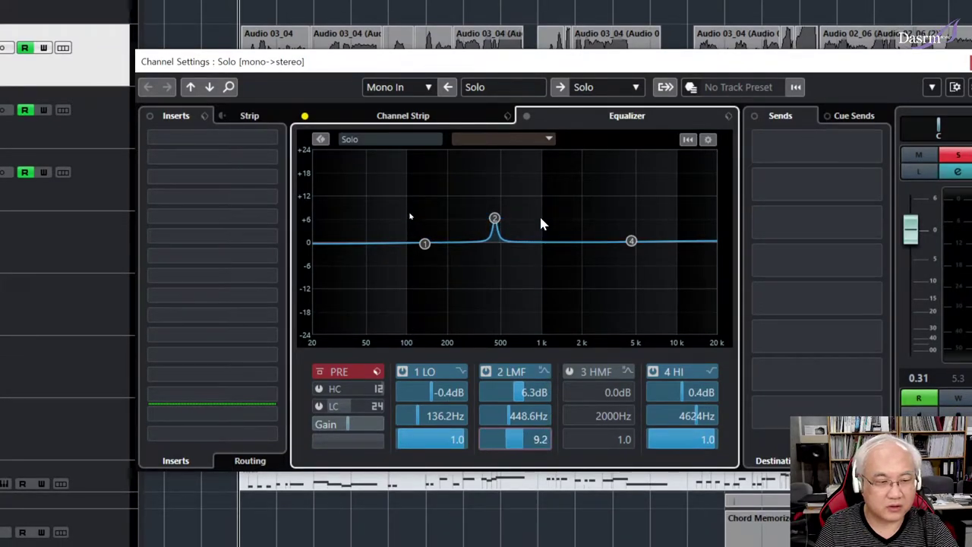
left_click_drag(541, 176, 542, 129)
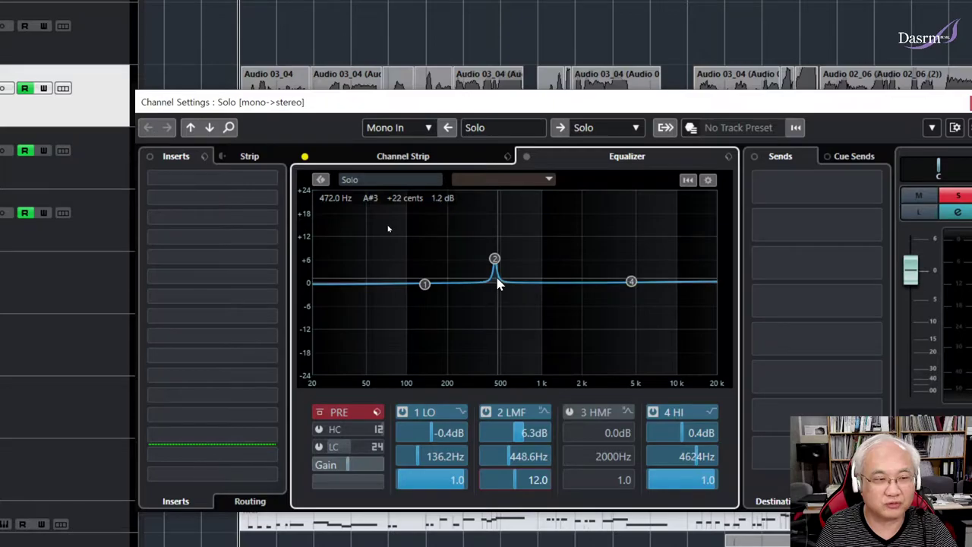
Step: Raise the narrow LMF peak to about 18.1 dB at 460 Hz, then move it down to about 9.8 dB at 379 Hz
left_click_drag(494, 259, 496, 216)
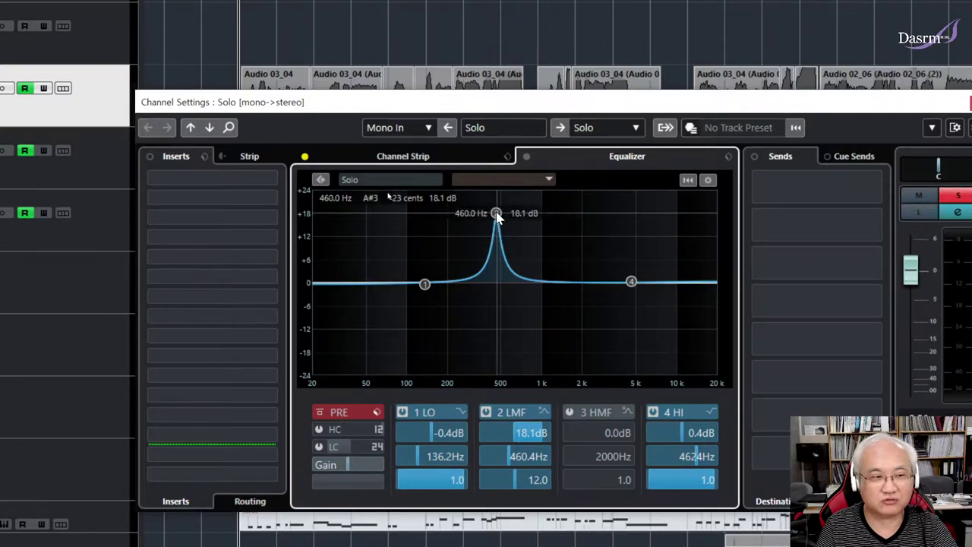
left_click_drag(496, 213, 497, 231)
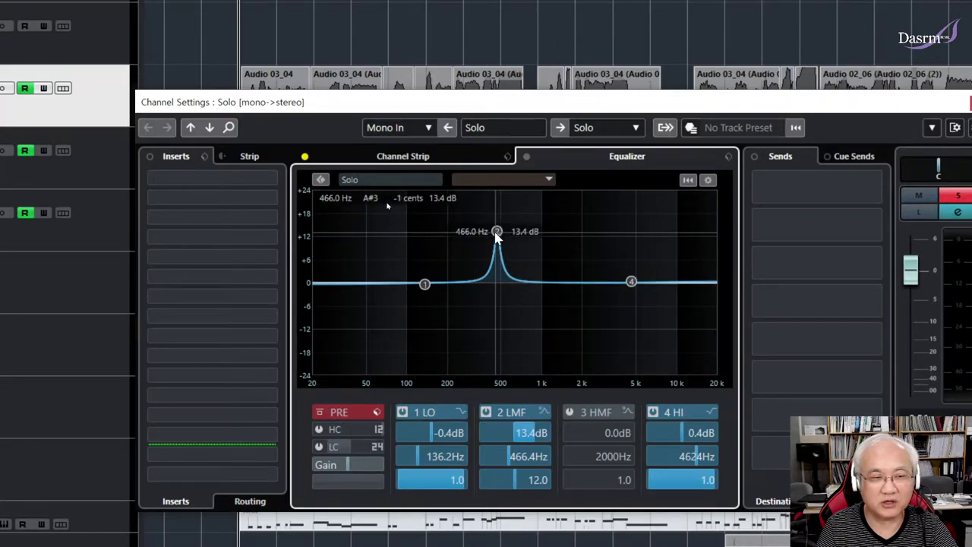
mouse_move(497, 236)
left_mouse_down()
mouse_move(497, 225)
mouse_move(489, 356)
mouse_move(490, 220)
mouse_move(479, 323)
mouse_move(494, 233)
mouse_move(486, 250)
left_mouse_up()
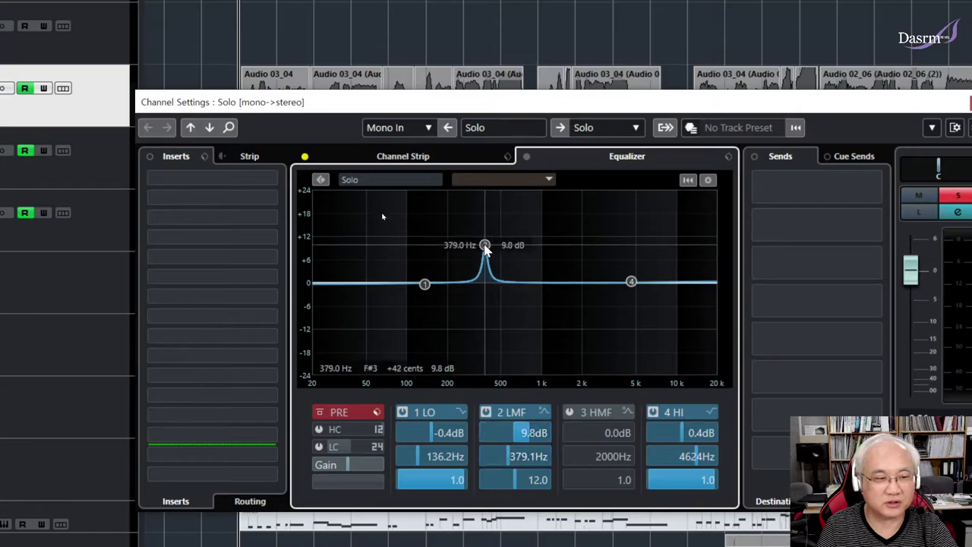
Step: Set the LMF band's frequency to 440 Hz and raise its gain to about 13.4 dB
double_click(532, 456)
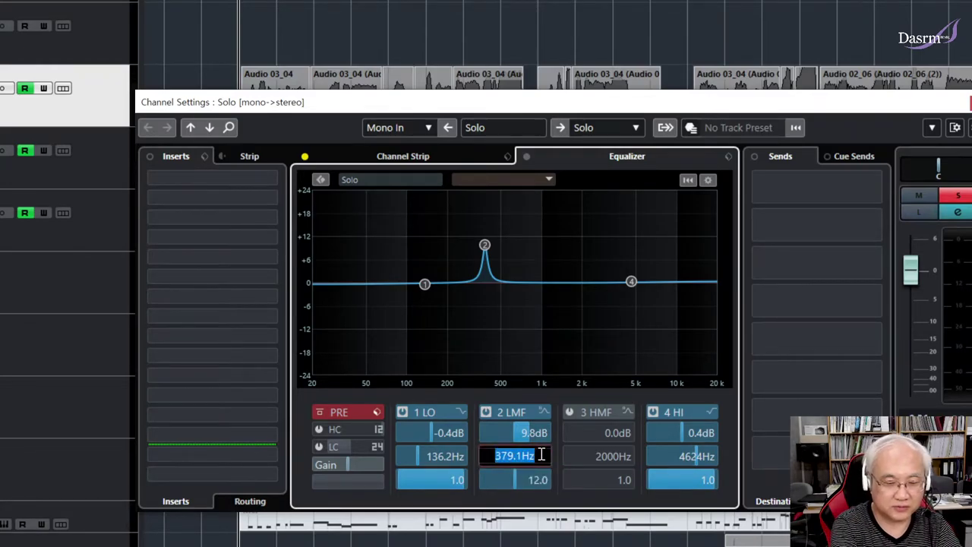
key("Return")
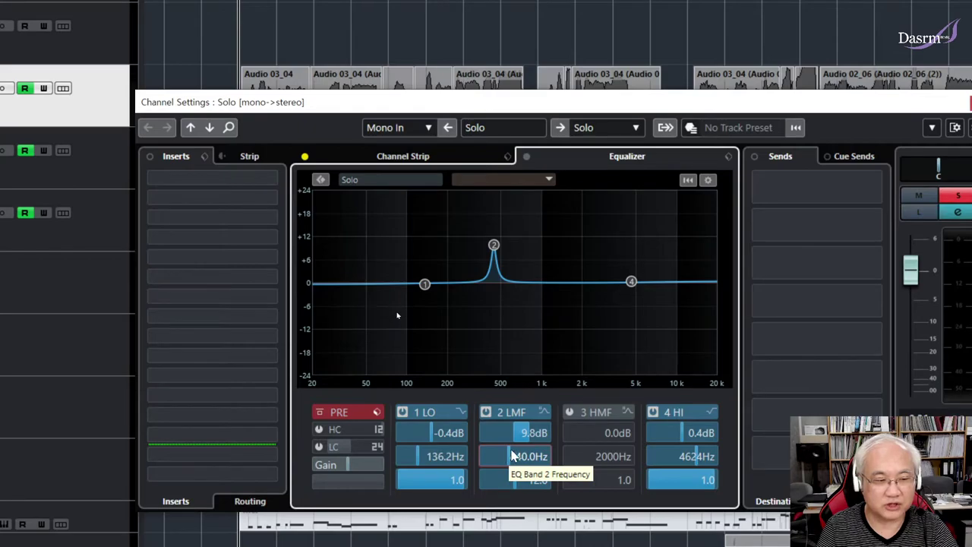
left_click_drag(517, 458, 521, 465)
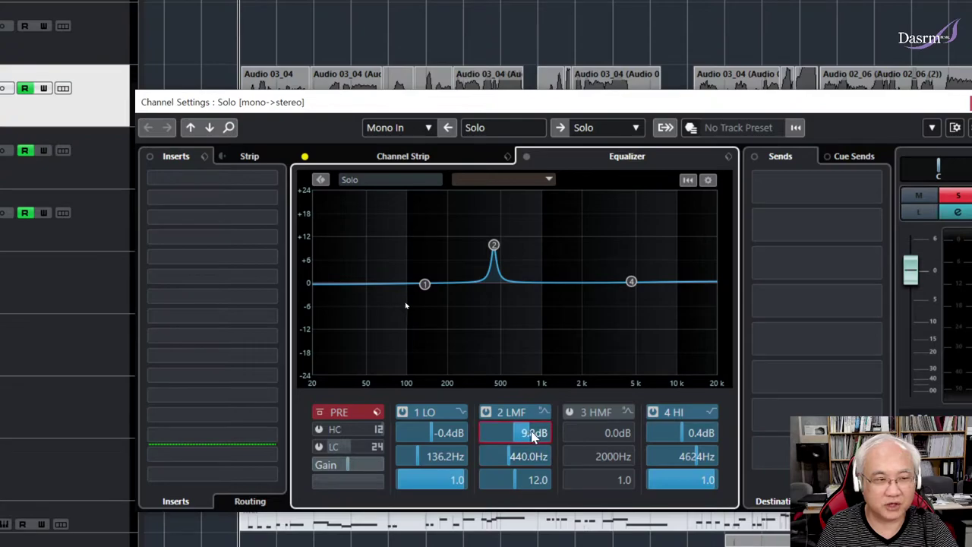
mouse_move(536, 433)
left_mouse_down()
mouse_move(554, 434)
mouse_move(486, 433)
mouse_move(541, 431)
left_mouse_up()
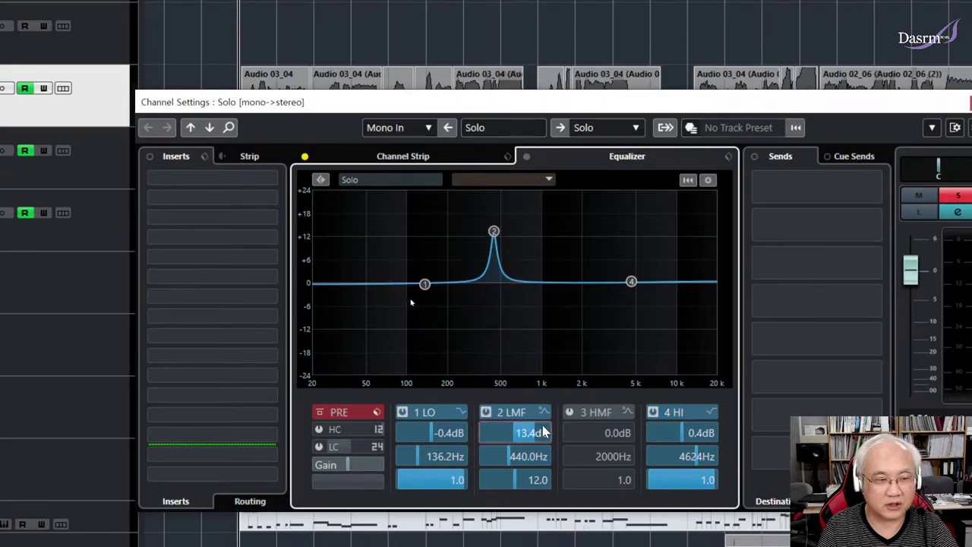
Step: Widen the LMF band to a Q-factor of 0.0 and move its peak to about 9.4 dB at 448.6 Hz
left_click_drag(536, 475, 458, 471)
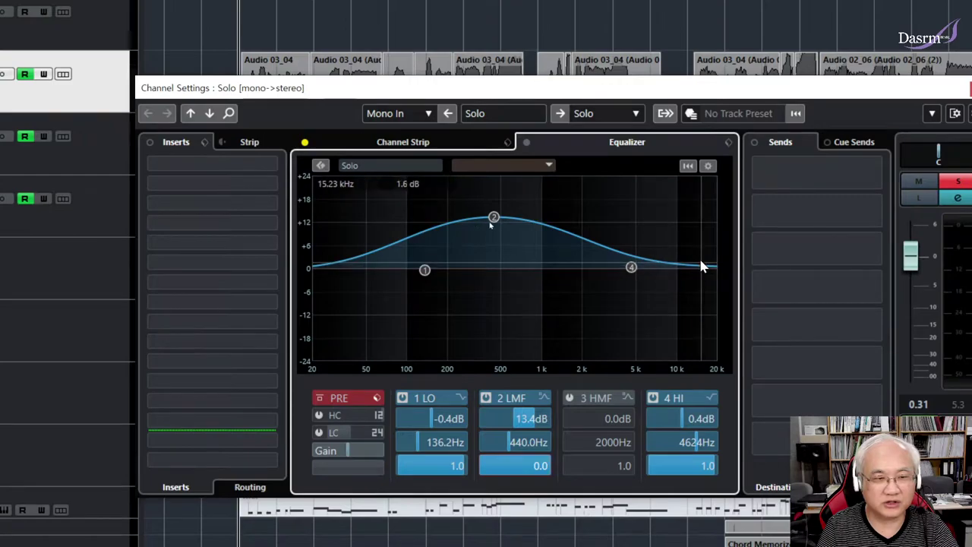
mouse_move(493, 219)
left_mouse_down()
mouse_move(496, 199)
mouse_move(493, 336)
mouse_move(494, 224)
mouse_move(494, 236)
left_mouse_up()
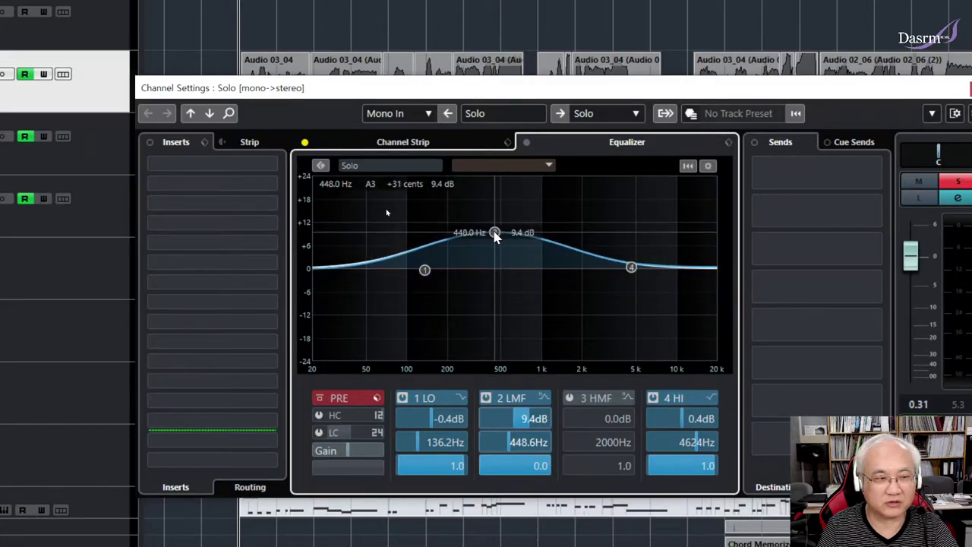
Step: Narrow the LMF band again by raising its Q-factor to about 7.5
left_click_drag(540, 468, 532, 397)
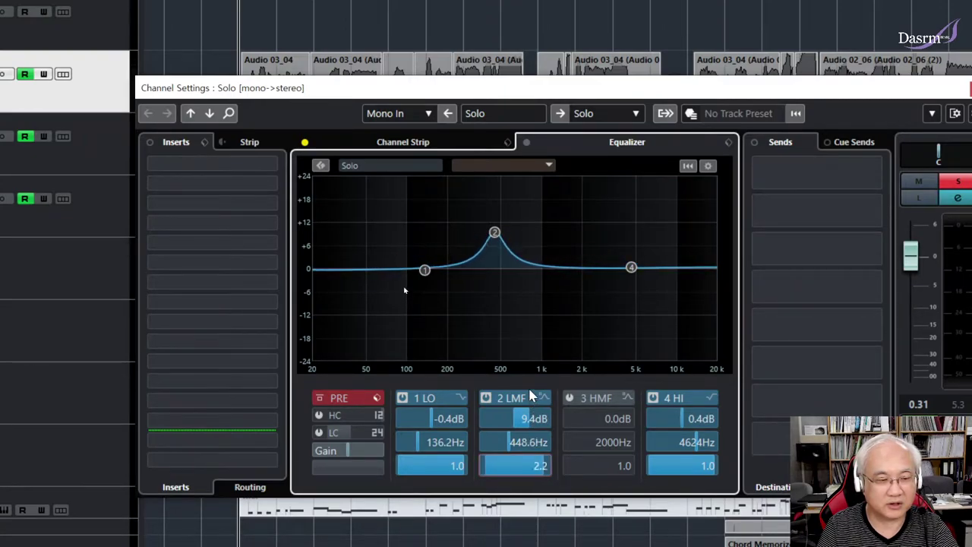
left_click_drag(529, 357, 518, 196)
left_click_drag(511, 114, 531, 330)
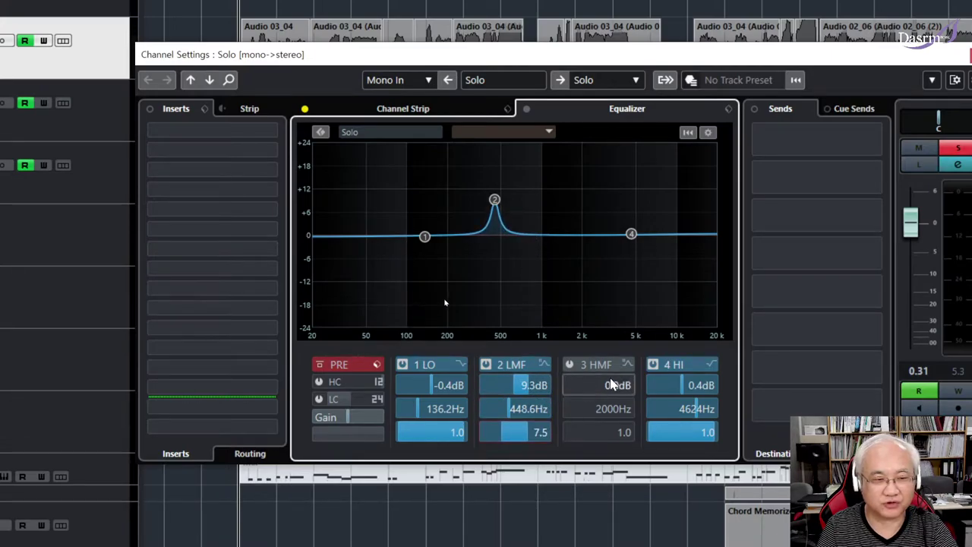
Step: Activate the 3 HMF band and cut it to about -3.5 dB at 1618 Hz
left_click(569, 364)
mouse_move(582, 235)
left_mouse_down()
mouse_move(559, 192)
mouse_move(554, 287)
mouse_move(557, 243)
mouse_move(570, 250)
left_mouse_up()
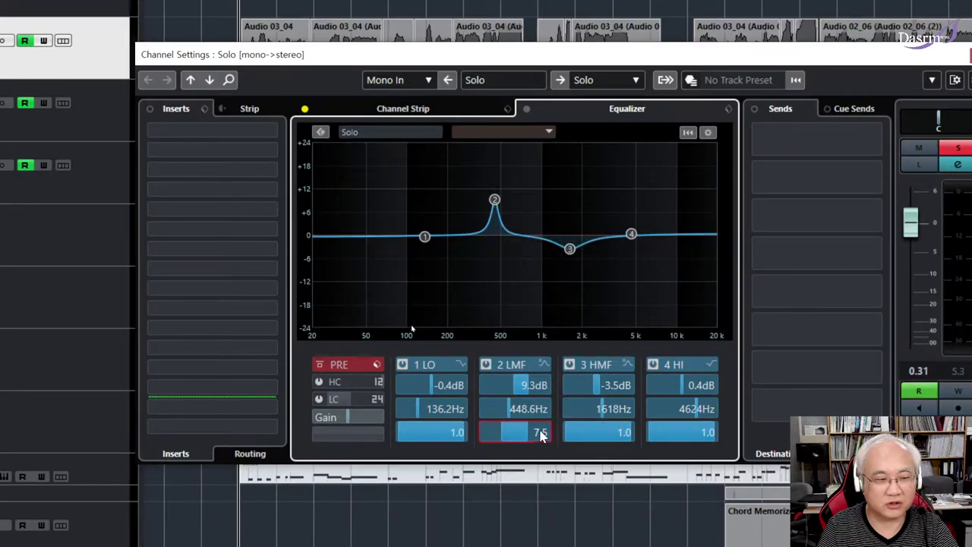
Step: Widen the LMF band by lowering its Q-factor to about 1.9
left_click_drag(541, 423, 539, 509)
left_click_drag(529, 423, 524, 402)
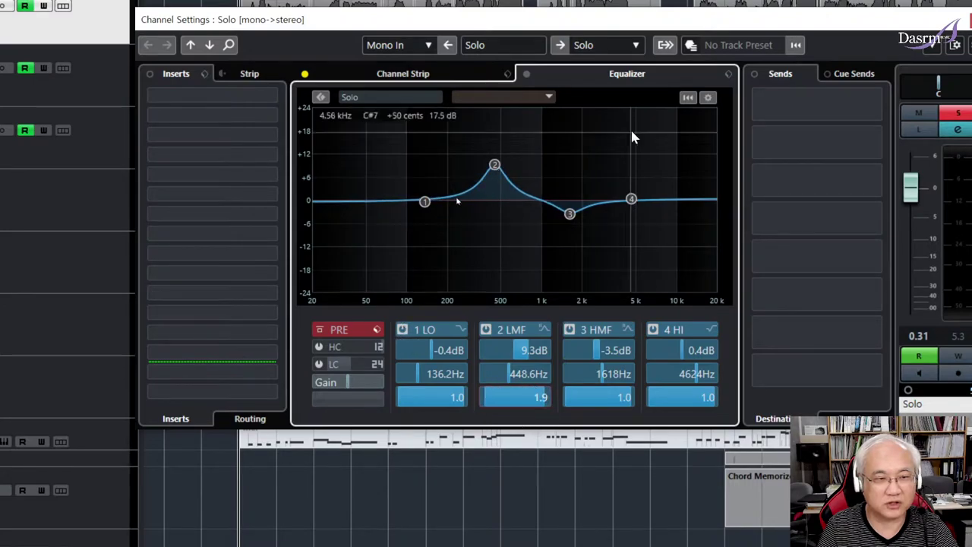
Step: Move the HI band to about 4.7 dB at 4334 Hz, the LO band to 2.6 dB at 127.6 Hz, and the LMF band to 5.9 dB
left_click_drag(631, 199, 627, 182)
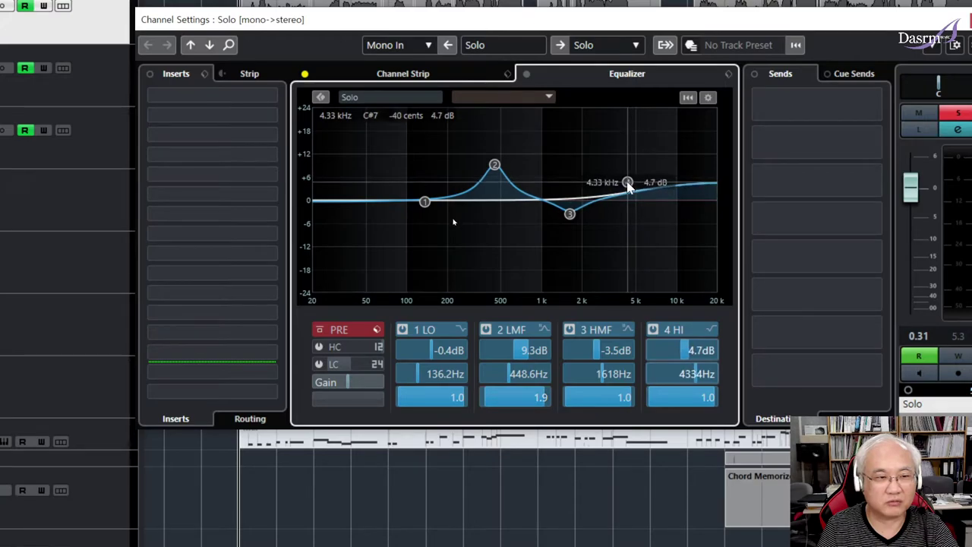
mouse_move(423, 199)
left_mouse_down()
mouse_move(422, 184)
mouse_move(422, 195)
left_mouse_up()
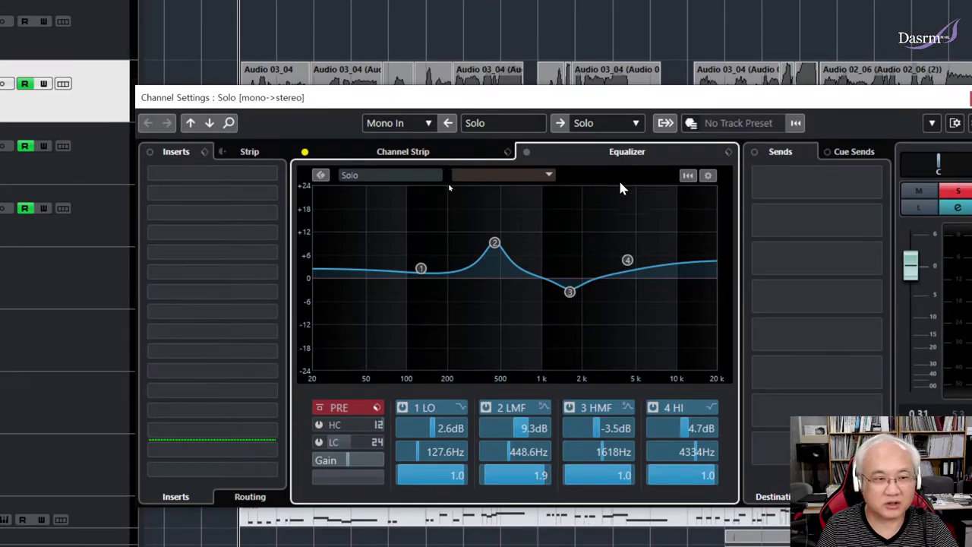
left_click_drag(494, 243, 495, 255)
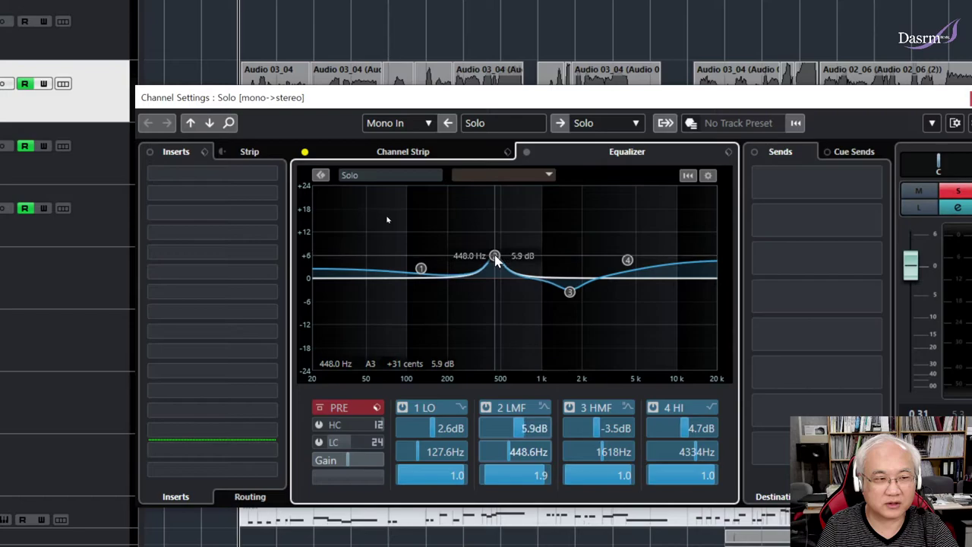
Step: Look at the Solo track's EQ settings in the channel strip modules and in the Inspector's equalizer section
left_click(432, 154)
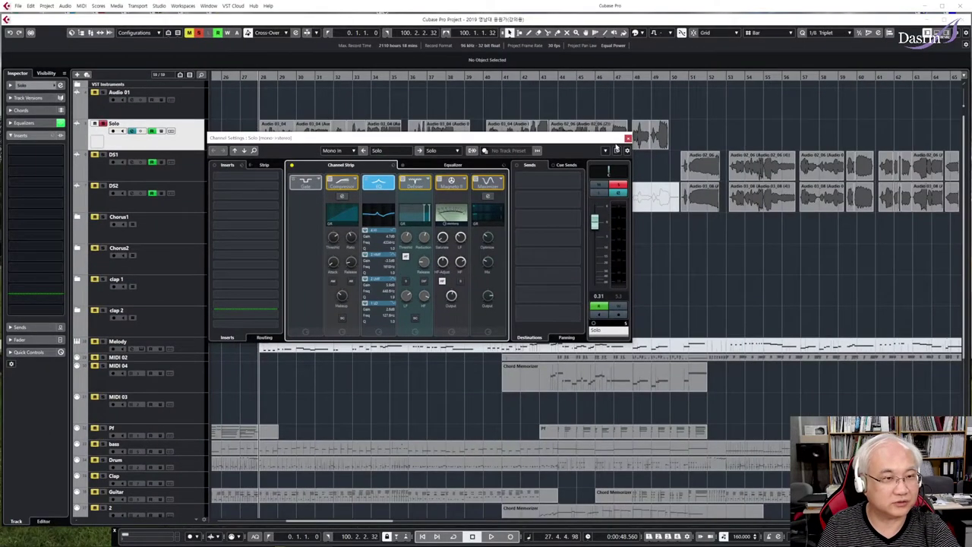
left_click(627, 139)
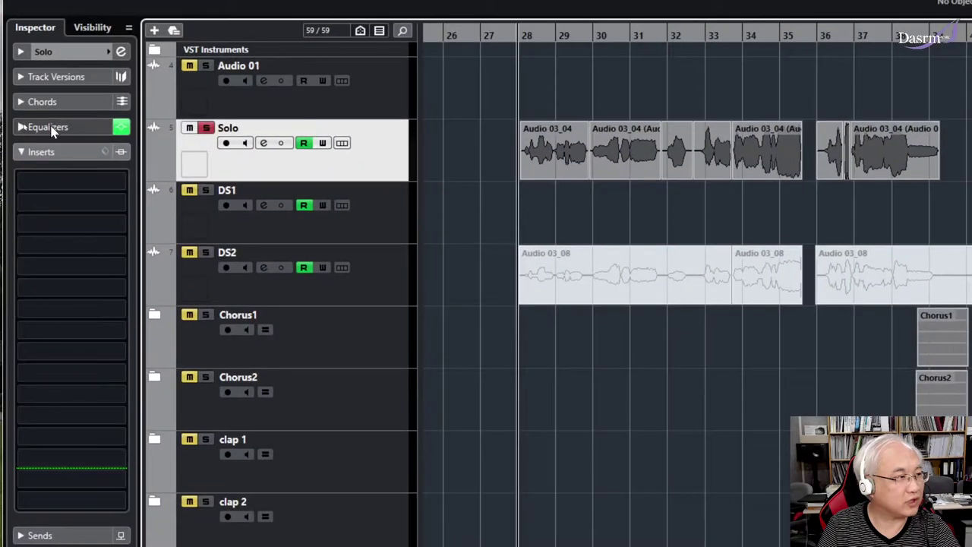
left_click(61, 128)
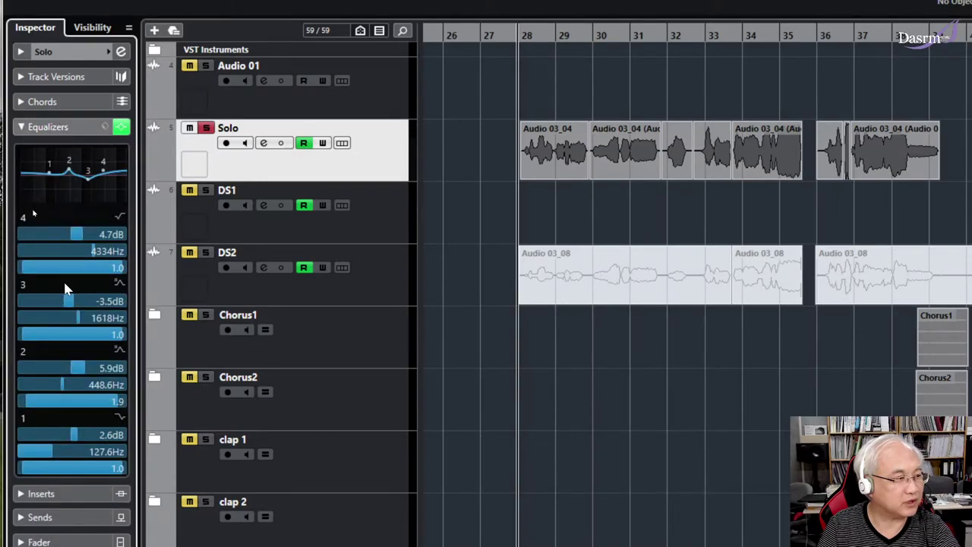
left_click(64, 129)
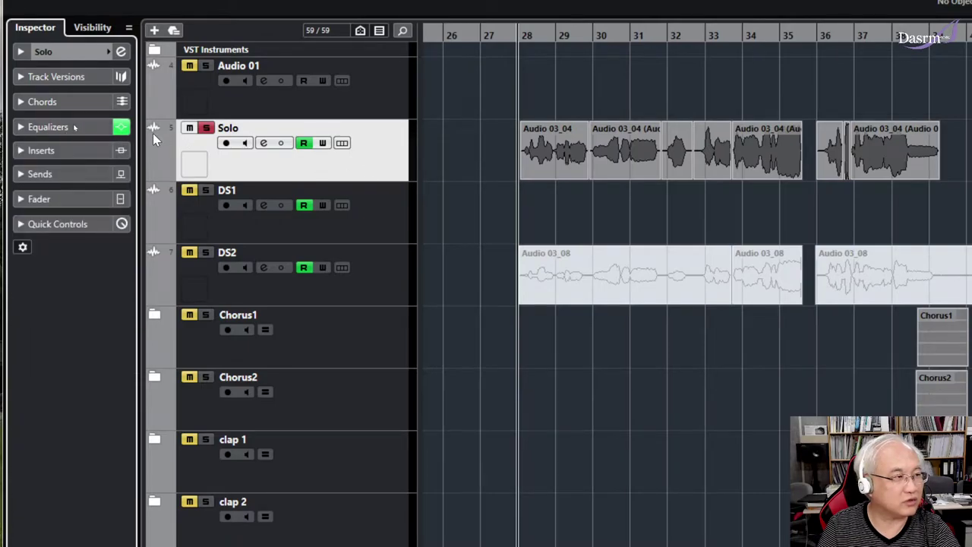
Step: Reopen the Solo channel equalizer and lower the LMF band to about 3.0 dB at 437.1 Hz
left_click(121, 51)
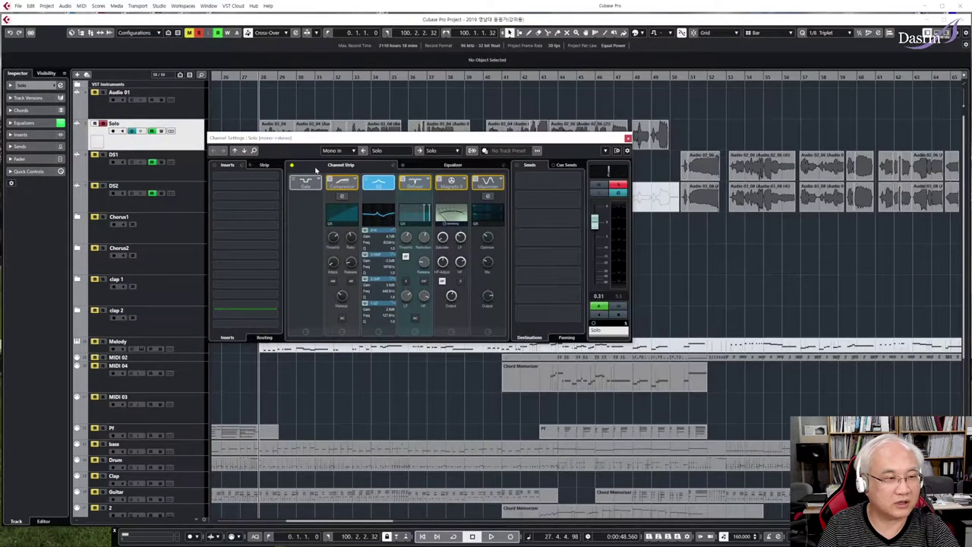
left_click(437, 169)
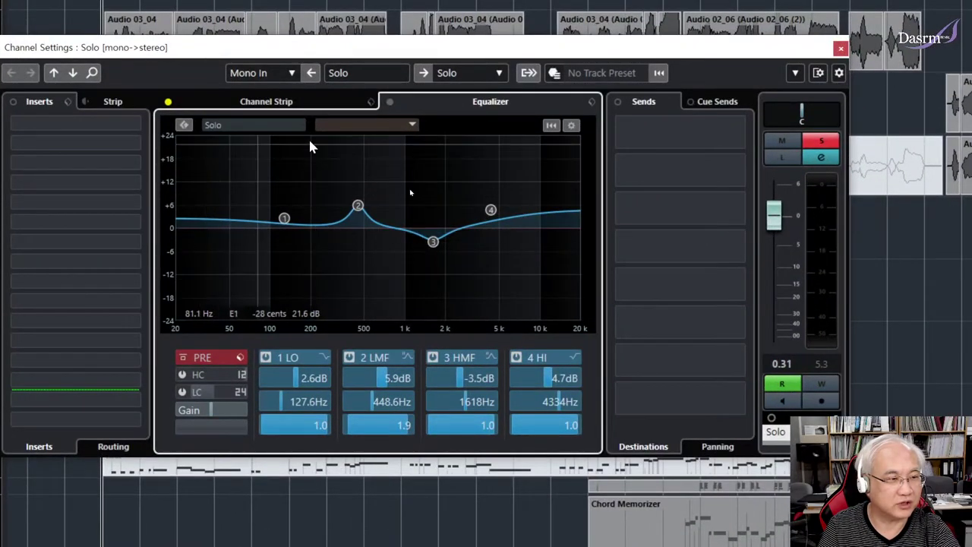
left_click_drag(357, 206, 357, 218)
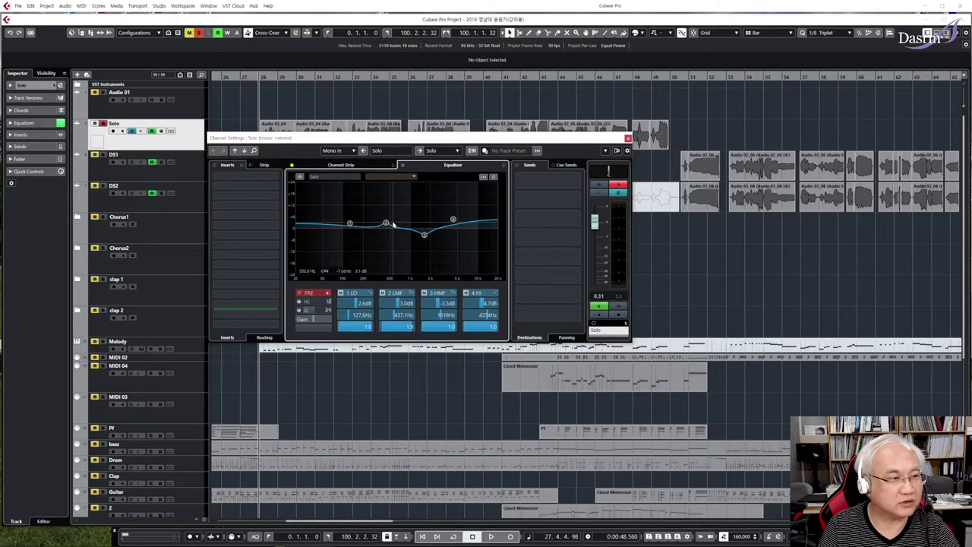
Step: Close the channel settings and load the StudioEQ plug-in into the Solo track's first insert slot, placing its window clear of the webcam area
left_click(43, 134)
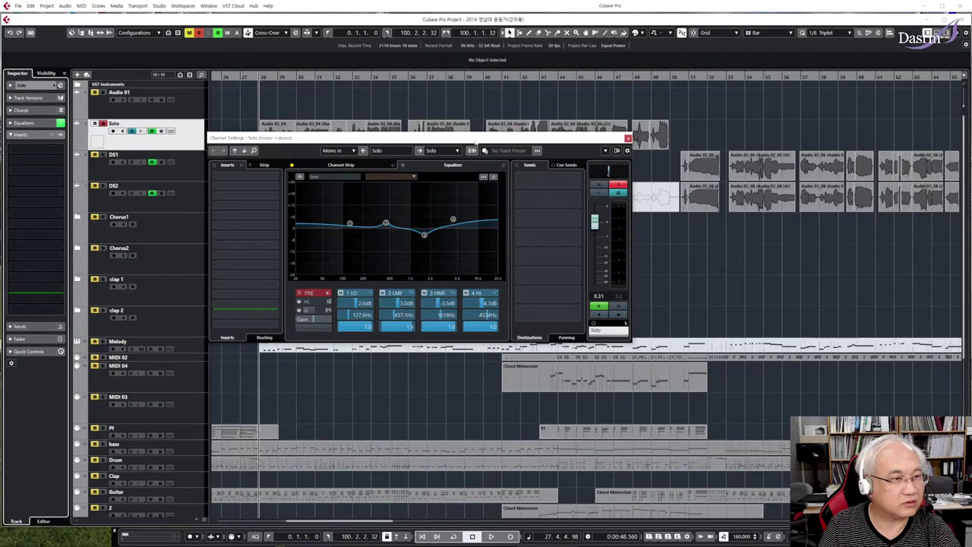
left_click(627, 139)
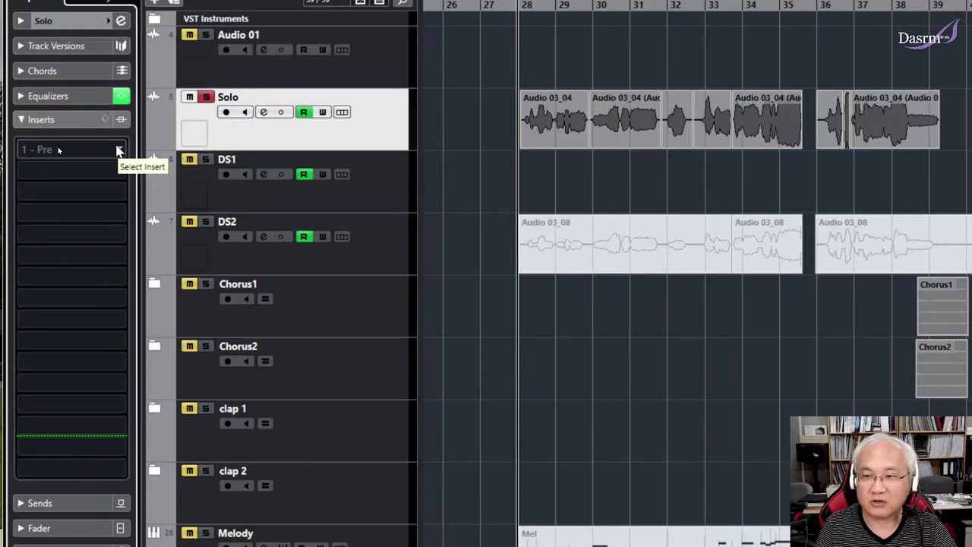
left_click(117, 150)
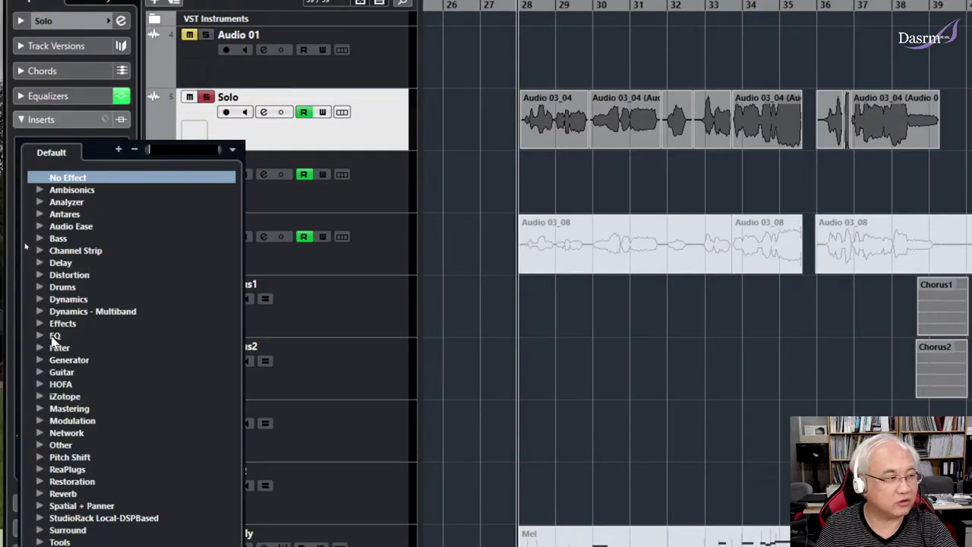
left_click(53, 337)
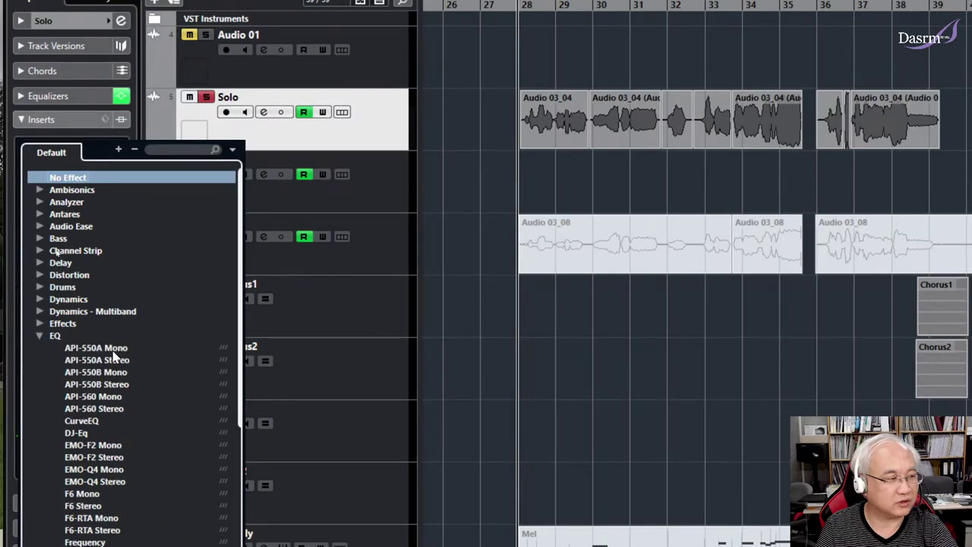
scroll(118, 350, "down", 5)
scroll(135, 318, "up", 3)
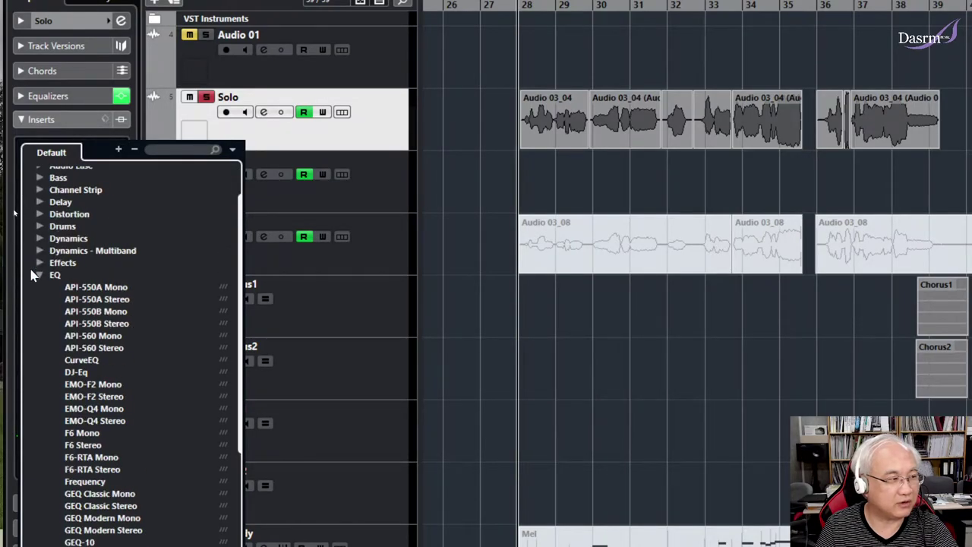
scroll(120, 326, "down", 10)
scroll(116, 334, "down", 7)
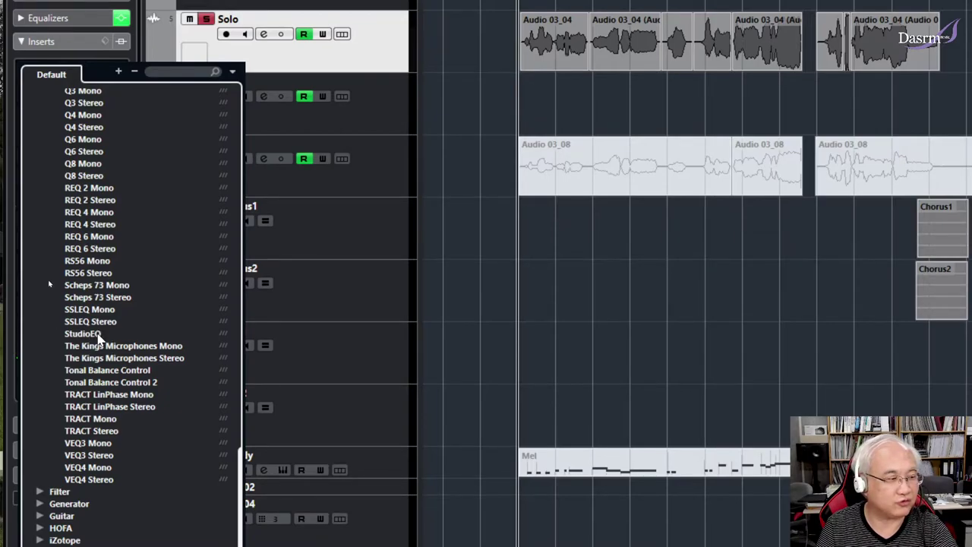
left_click(94, 335)
left_click_drag(856, 109, 468, 79)
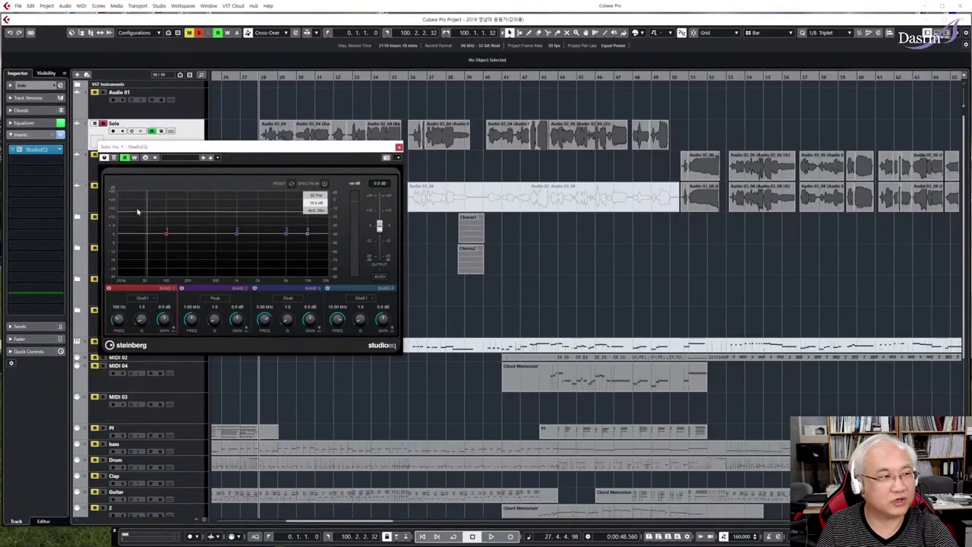
Step: Reopen the Solo channel settings and enable the low-cut filter in the equalizer's PRE section
left_click(60, 85)
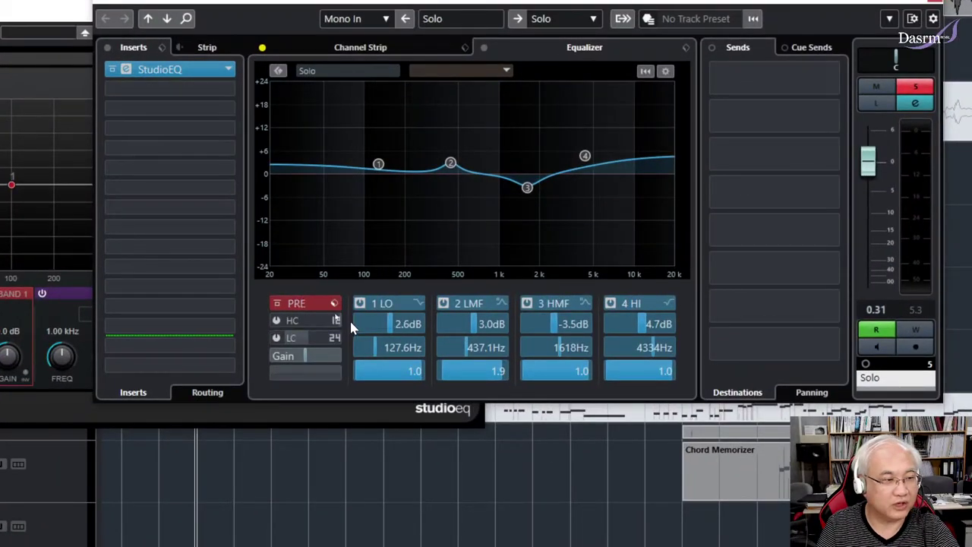
left_click(277, 338)
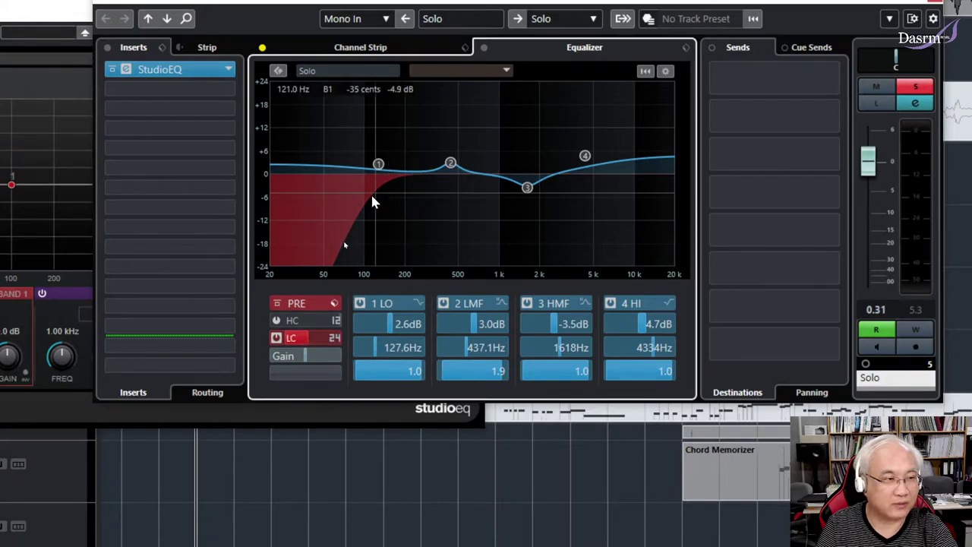
Step: Try a 48 dB/Oct slope on the low-cut filter and return it to 24 dB/Oct
left_click(335, 339)
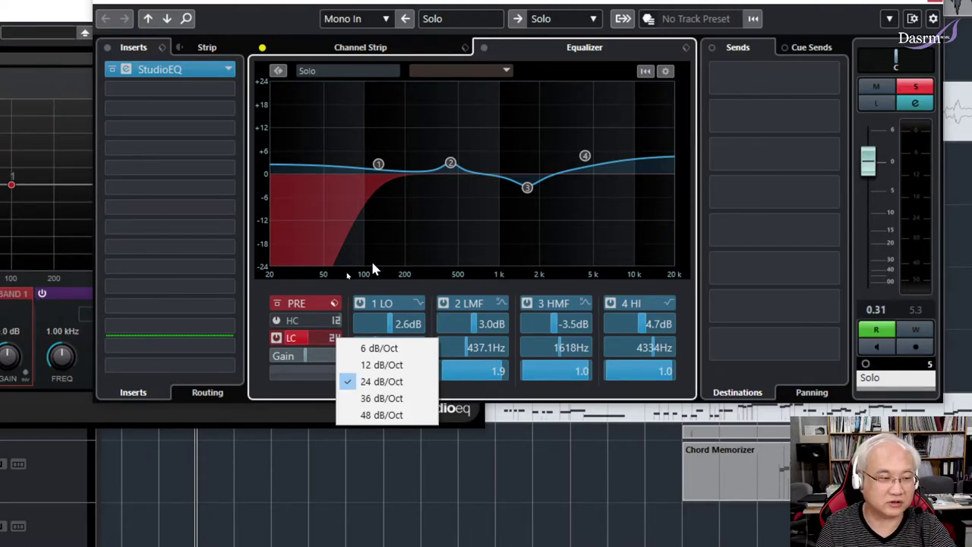
left_click(387, 415)
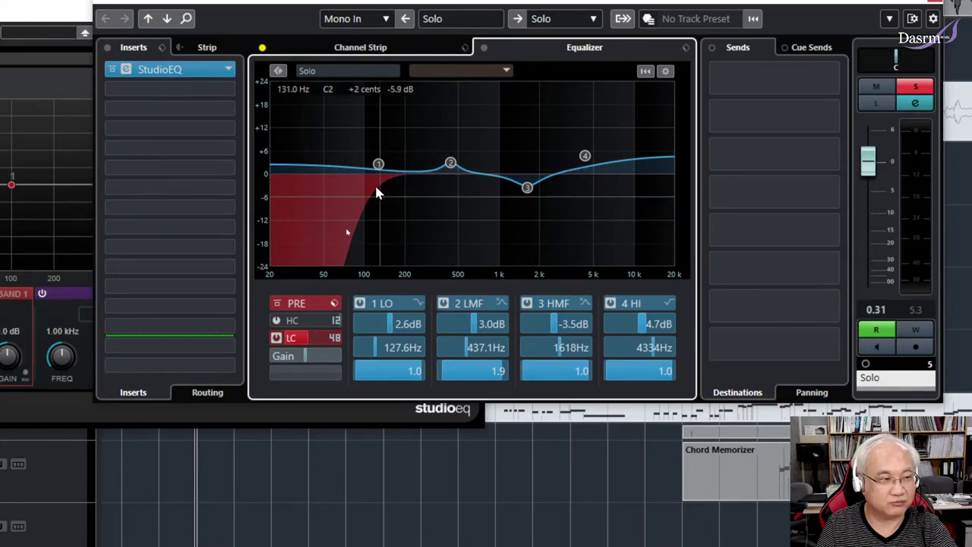
left_click(338, 338)
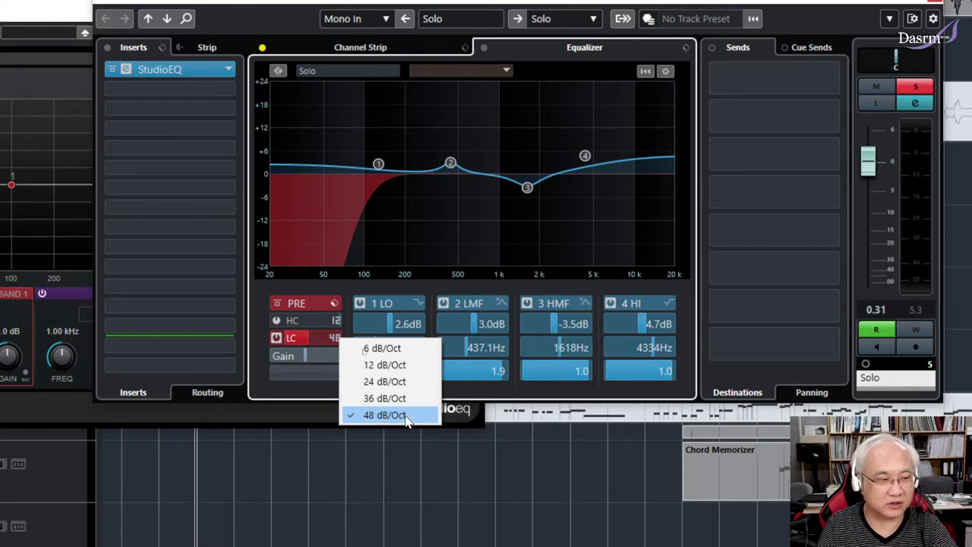
left_click(383, 381)
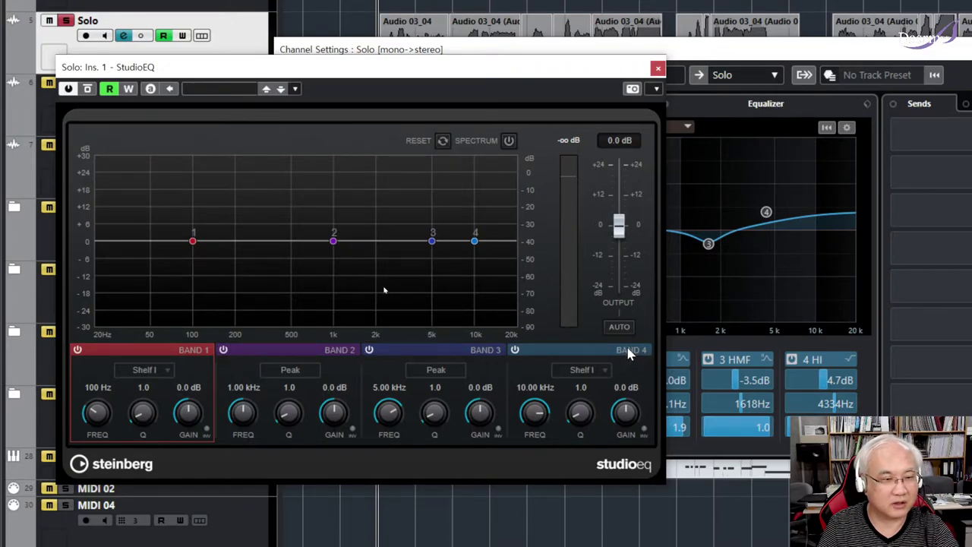
Step: Switch StudioEQ's Band 4 off and on again, and move its node to about -0.3 dB at 9.37 kHz
left_click(515, 350)
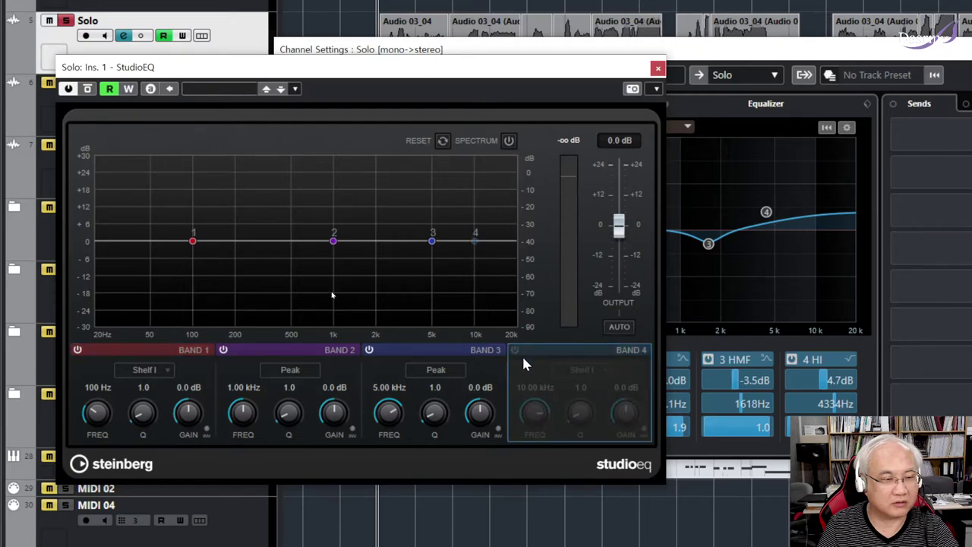
left_click(515, 350)
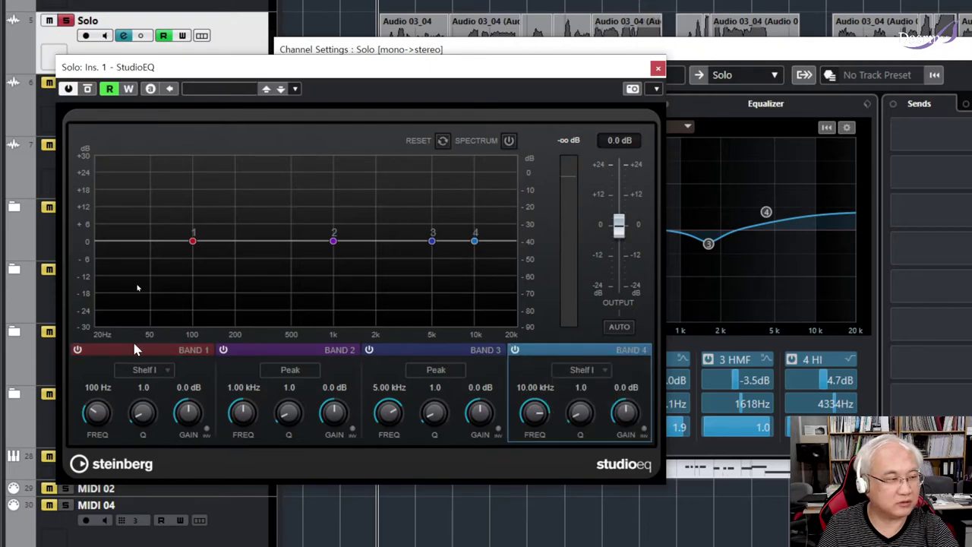
left_click(605, 372)
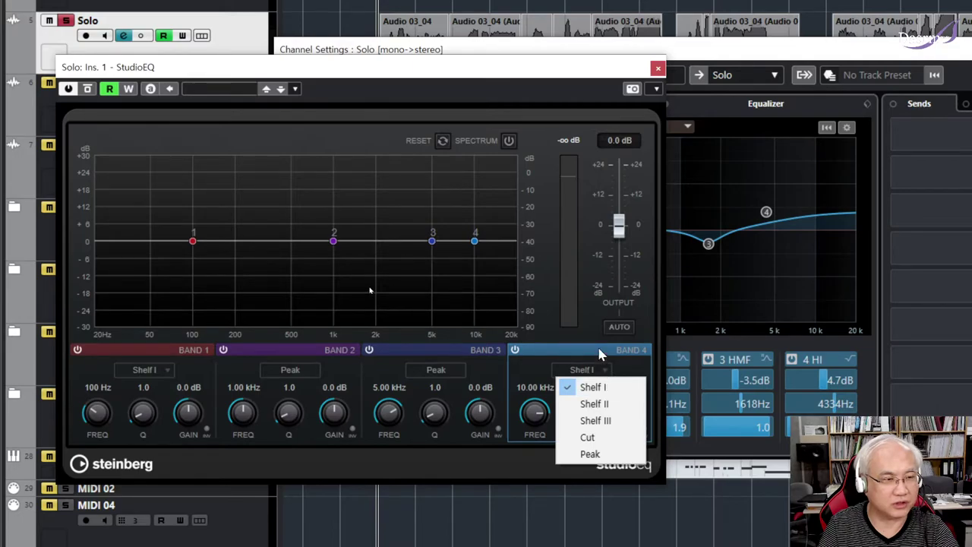
left_click(600, 354)
mouse_move(477, 268)
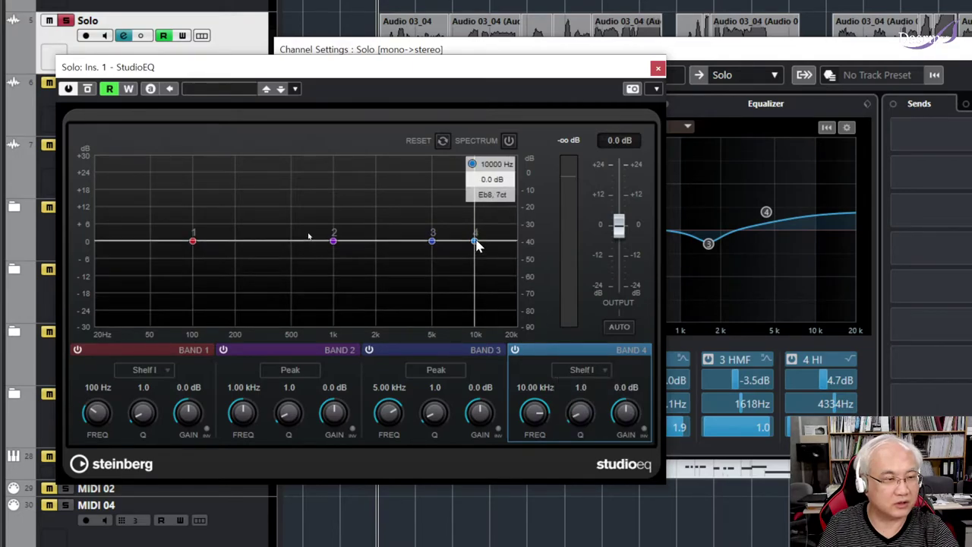
mouse_move(476, 243)
left_mouse_down()
mouse_move(465, 195)
mouse_move(470, 244)
left_mouse_up()
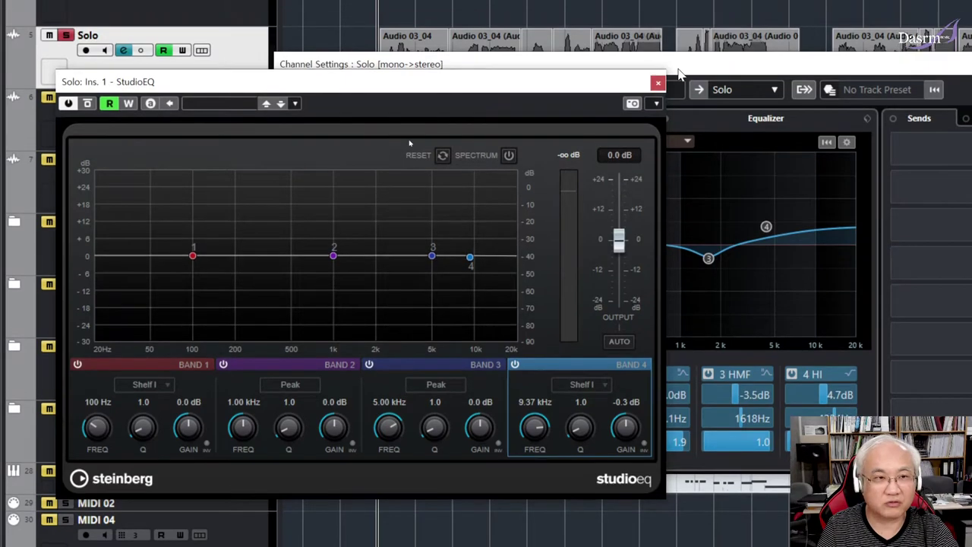
Step: Change the channel equalizer's HI band to Parametric I and move its peak to about 7.7 dB at 6149 Hz
left_click(672, 68)
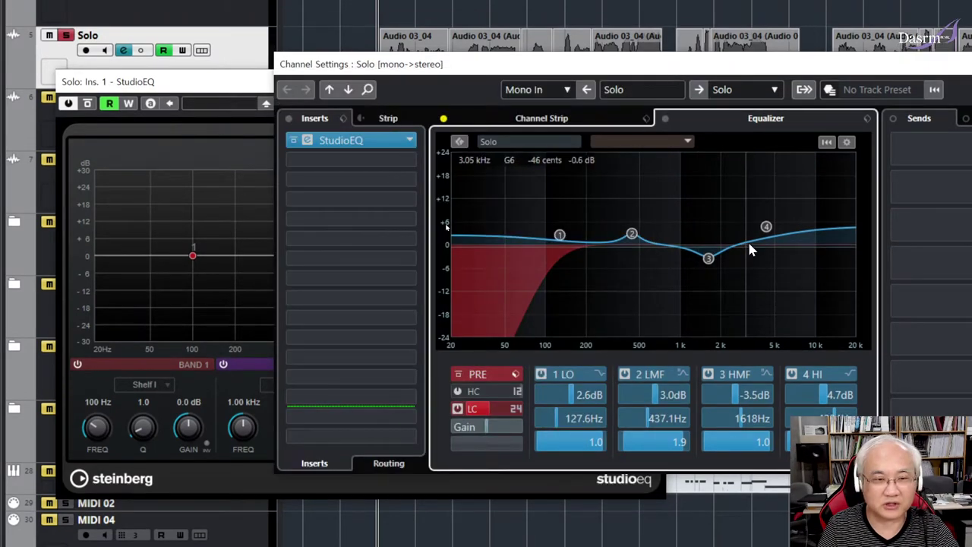
mouse_move(765, 226)
left_mouse_down()
mouse_move(761, 252)
mouse_move(759, 219)
left_mouse_up()
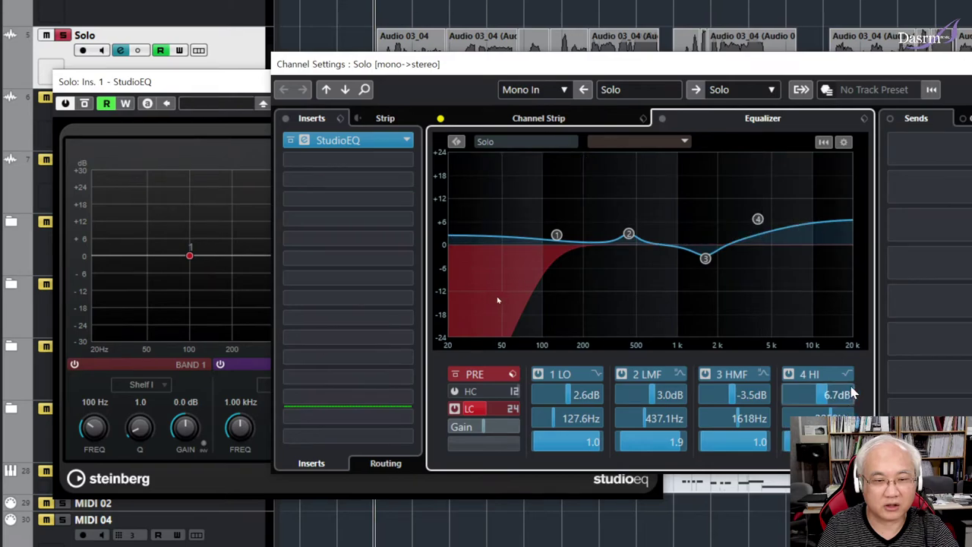
left_click(848, 374)
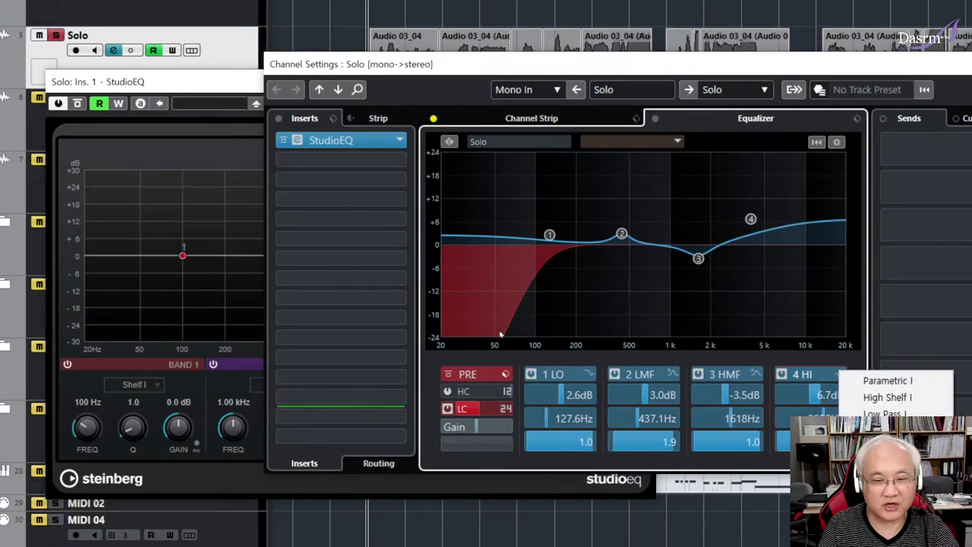
left_click(887, 380)
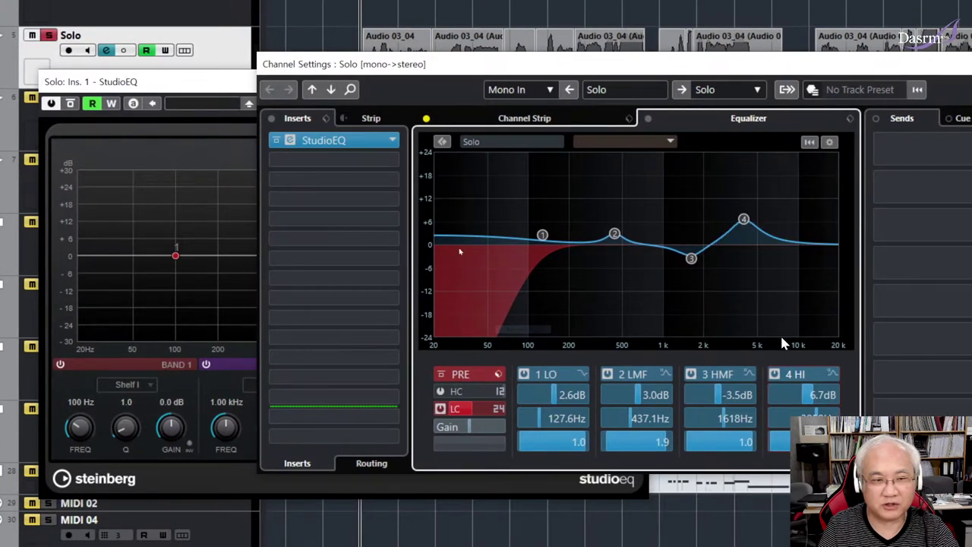
left_click_drag(745, 220, 769, 220)
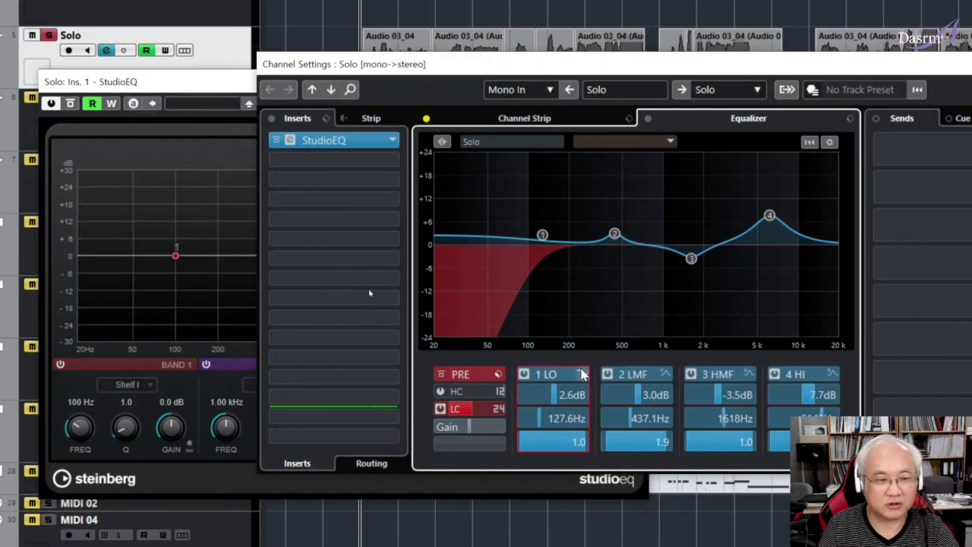
Step: Make the LO band parametric with a cut of about -5.9 dB at 145.5 Hz, and move the LMF band to about 5.1 dB at 734.1 Hz
left_click(581, 371)
left_click(616, 446)
mouse_move(552, 235)
left_mouse_down()
mouse_move(568, 202)
mouse_move(561, 247)
mouse_move(543, 225)
left_mouse_up()
left_click_drag(620, 238, 645, 227)
left_click_drag(540, 224, 551, 274)
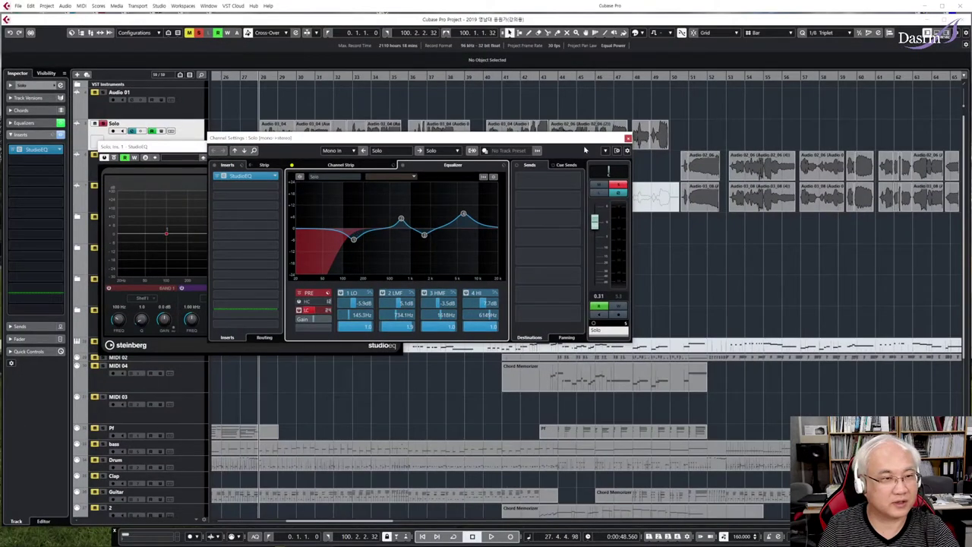
Step: Close the Solo channel settings and set StudioEQ's Band 1 shelf to about 163 Hz, 5.8 dB gain and Q 2.0
left_click(628, 138)
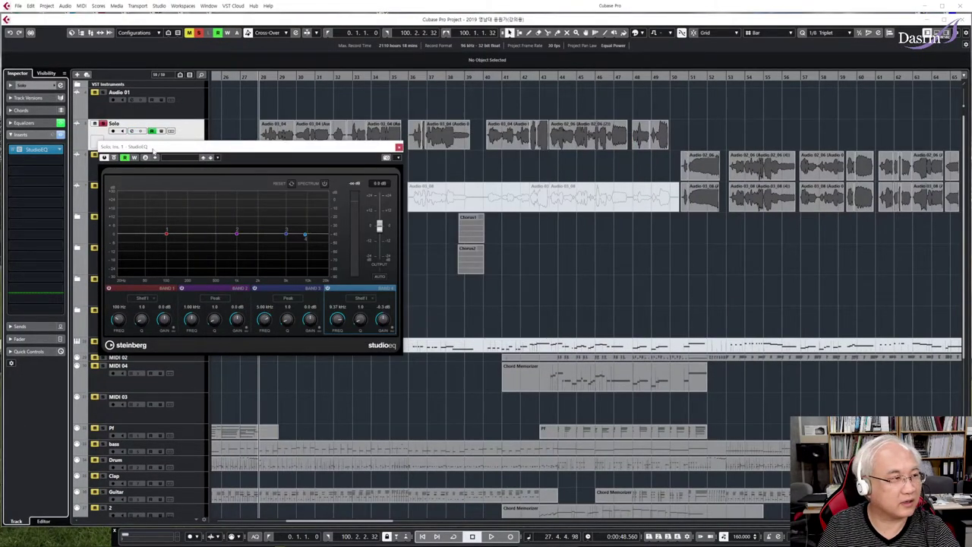
left_click_drag(163, 150, 302, 176)
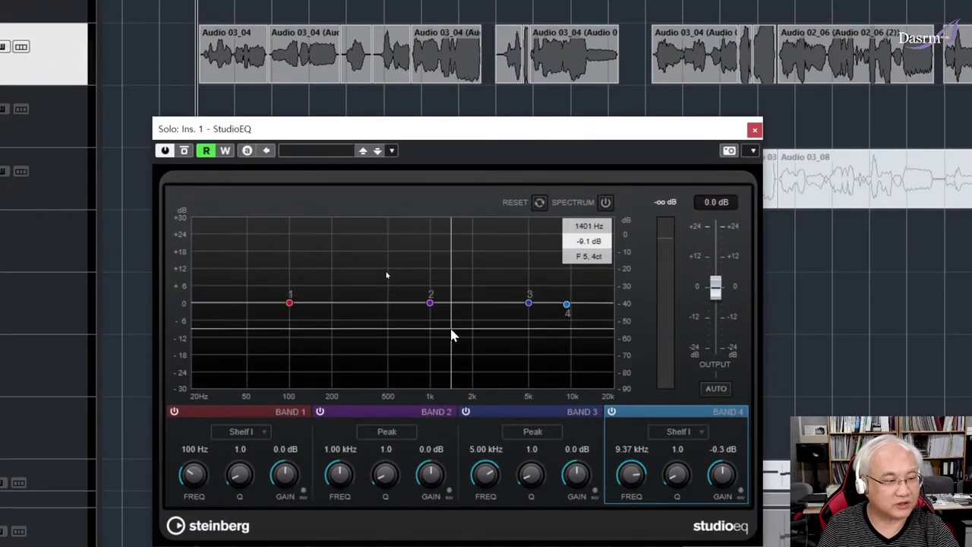
left_click_drag(197, 480, 193, 484)
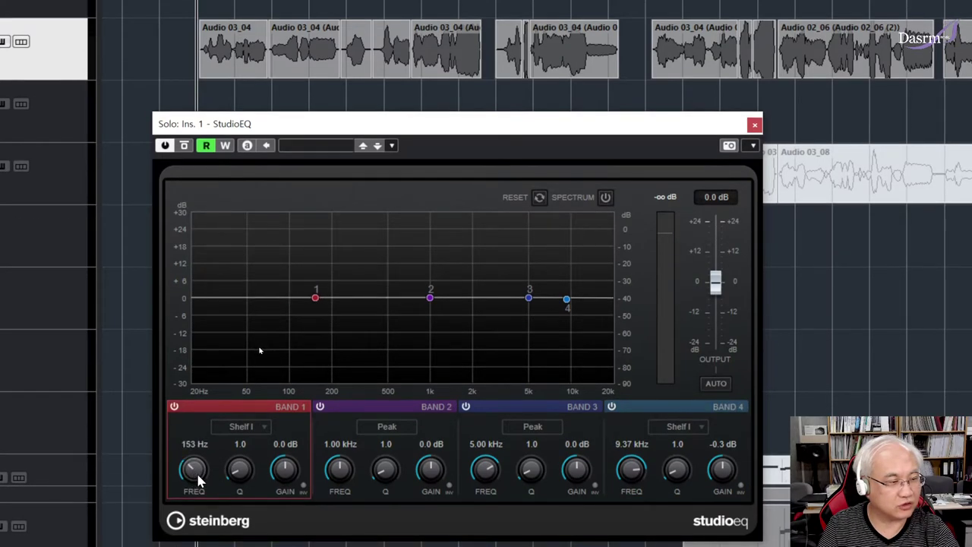
mouse_move(287, 476)
left_mouse_down()
mouse_move(286, 444)
mouse_move(287, 459)
left_mouse_up()
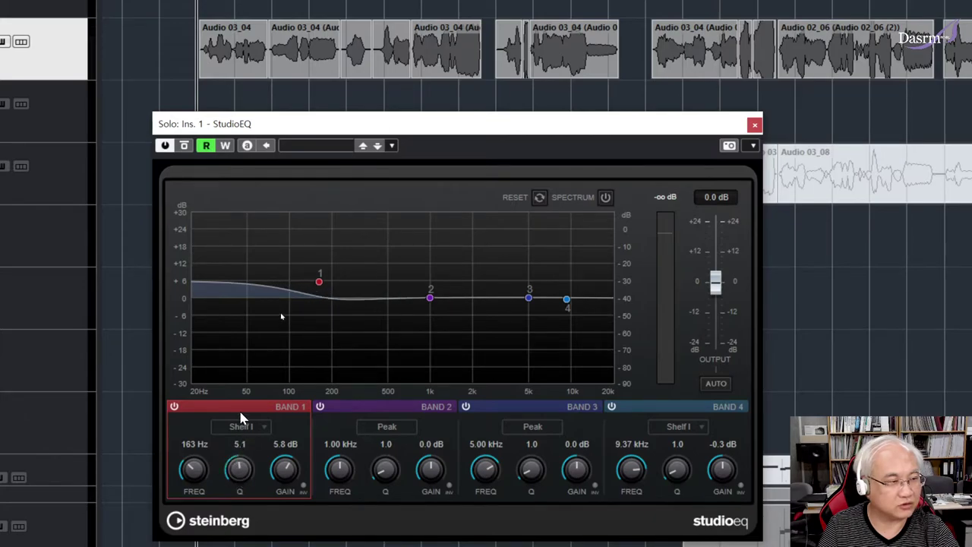
left_click_drag(248, 377, 248, 471)
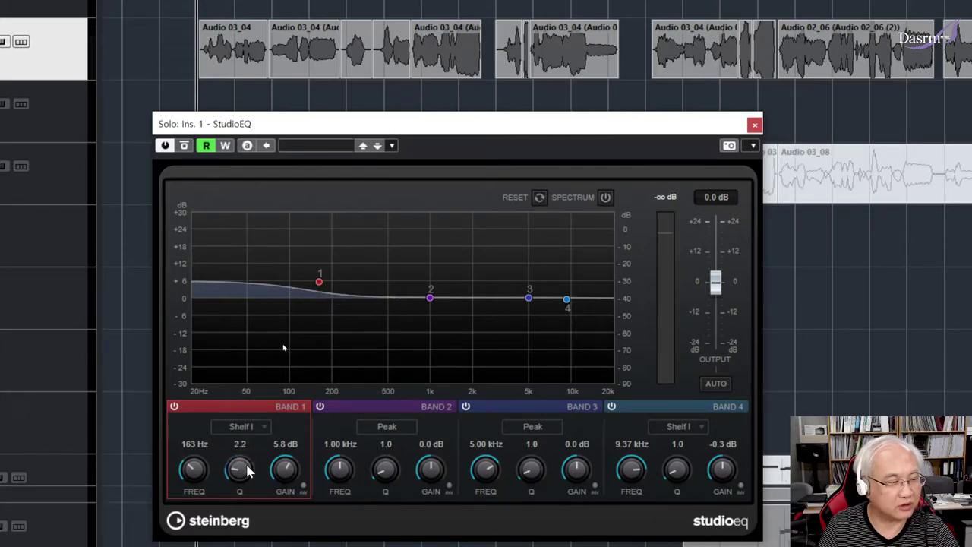
Step: Change the filter type of StudioEQ's Band 1 to Peak
left_click(255, 428)
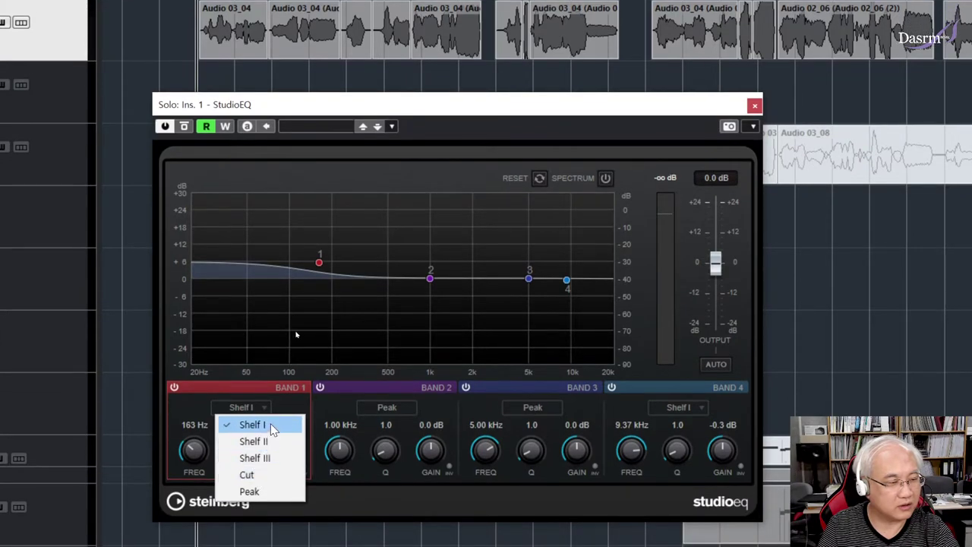
left_click(406, 413)
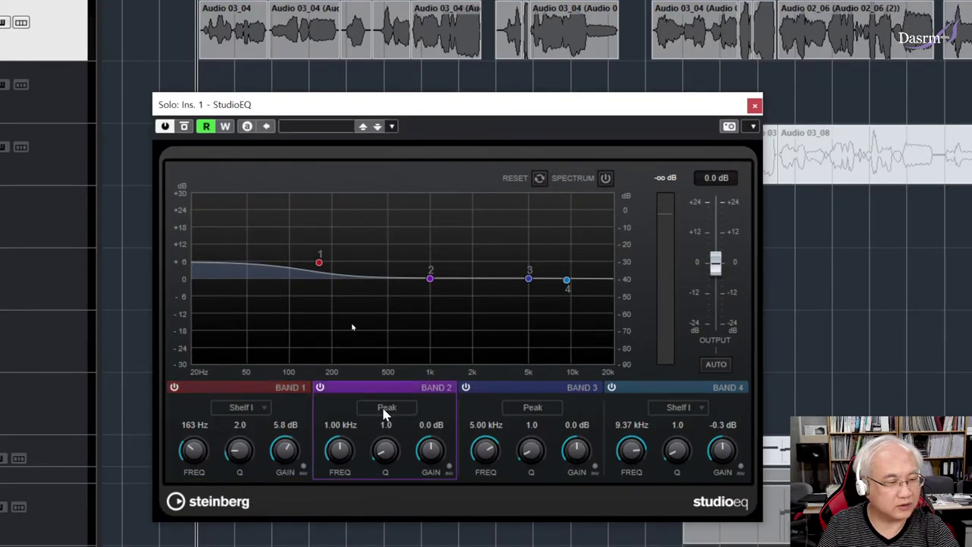
left_click(532, 408)
left_click(257, 407)
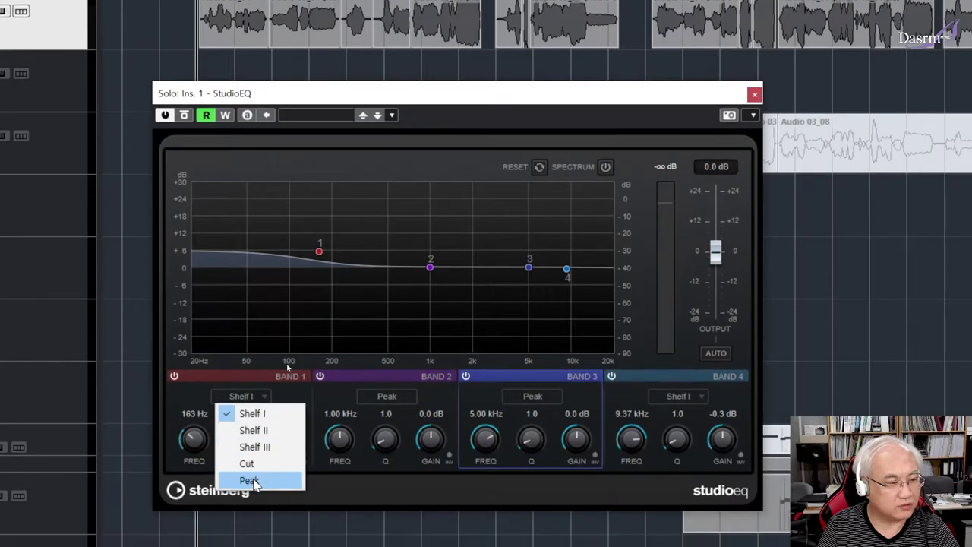
left_click(251, 480)
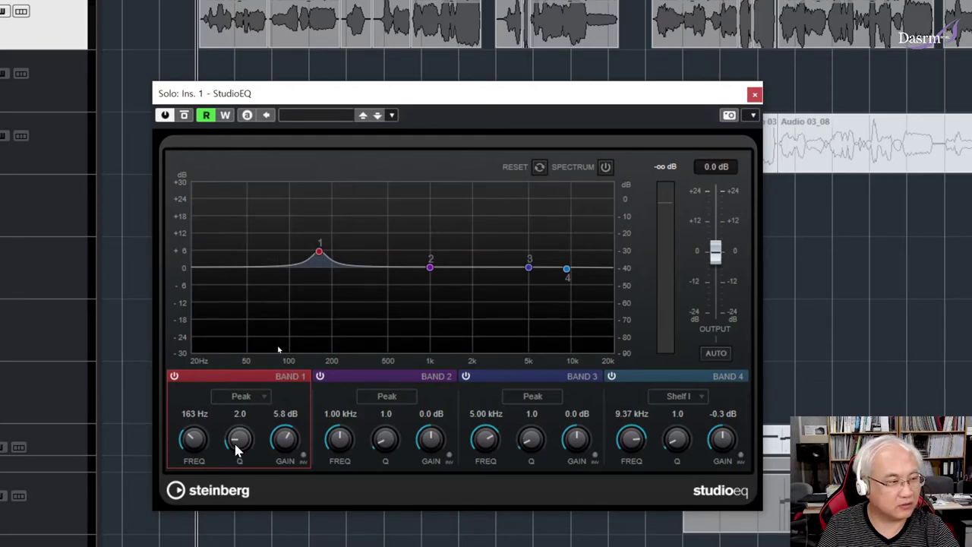
Step: Narrow Band 1 to Q 10.0 at 242 Hz, boost it to 24.0 dB, and turn it into a cut of about -10.1 dB
left_click_drag(320, 253, 319, 200)
left_click_drag(191, 444, 202, 448)
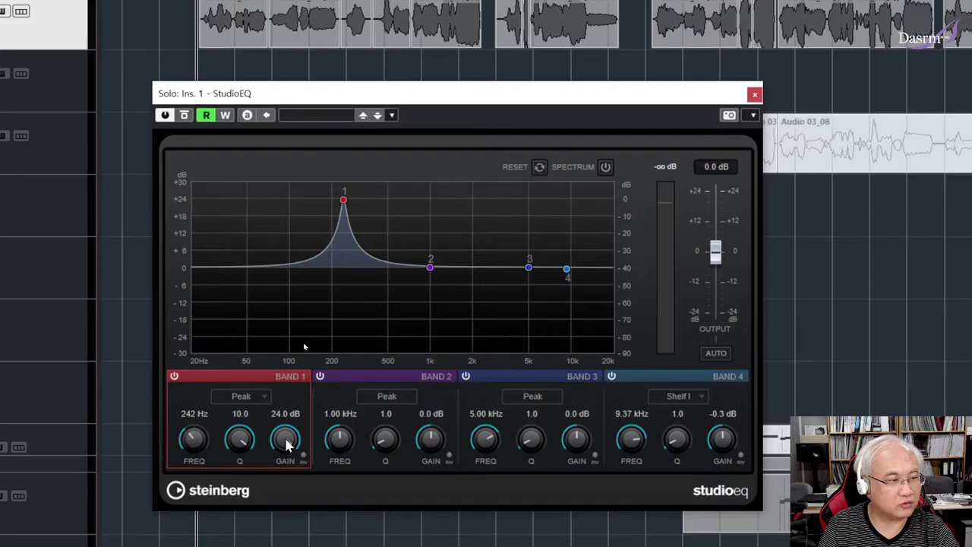
left_click_drag(287, 428, 302, 343)
mouse_move(281, 417)
left_mouse_down()
mouse_move(281, 386)
mouse_move(292, 427)
mouse_move(295, 406)
left_mouse_up()
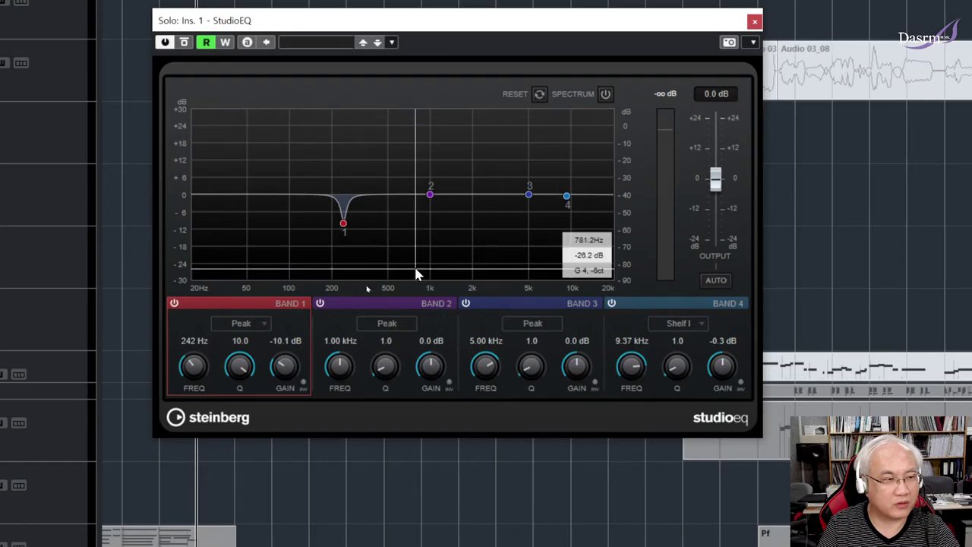
Step: Move Band 2 to about 0.5 dB at 552 Hz, Band 3 to 5.9 dB at 2.74 kHz and Band 4 to -6.7 dB at 7.68 kHz, and close StudioEQ
left_click_drag(431, 199, 394, 193)
left_click_drag(529, 194, 492, 178)
left_click_drag(566, 196, 555, 215)
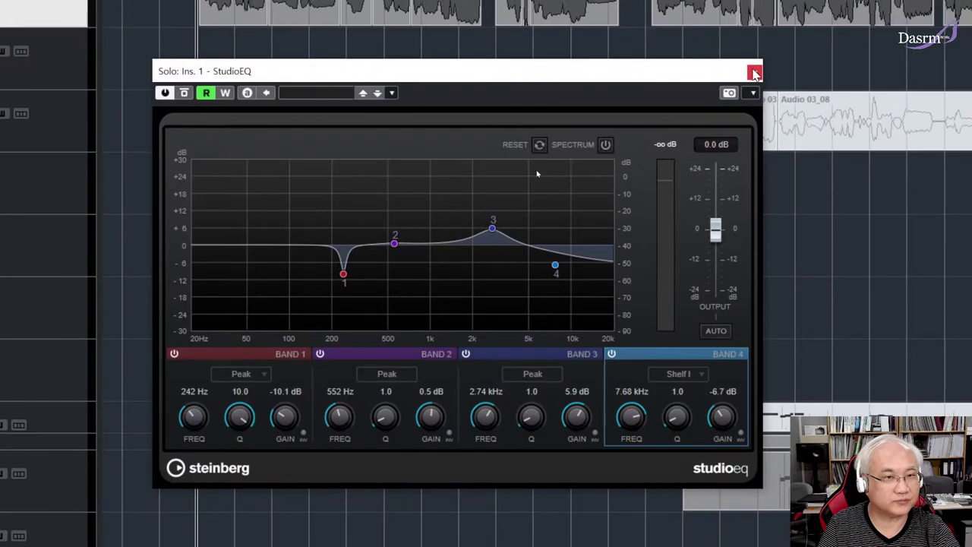
left_click(754, 59)
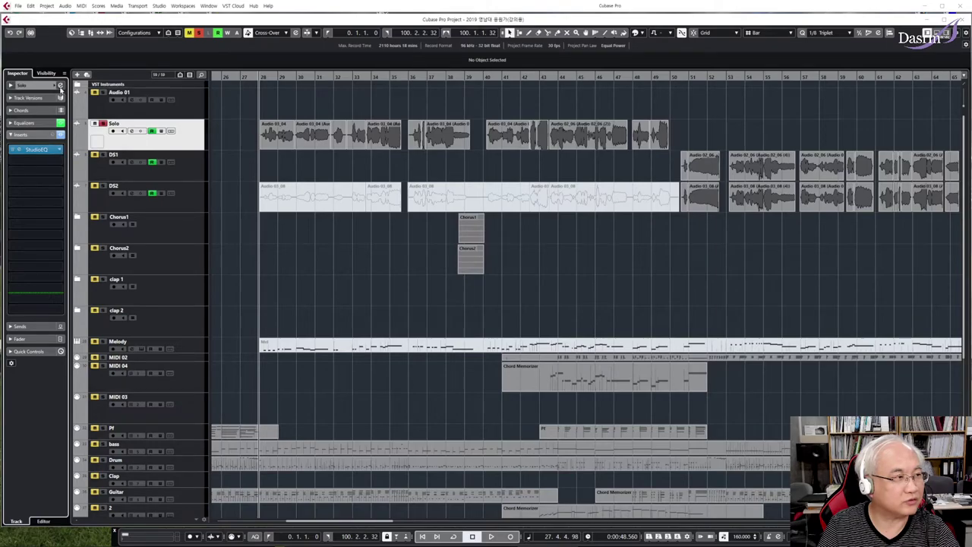
Step: Reopen the Solo channel settings and remove StudioEQ from the first insert slot by choosing No Effect
left_click(60, 85)
left_click(59, 149)
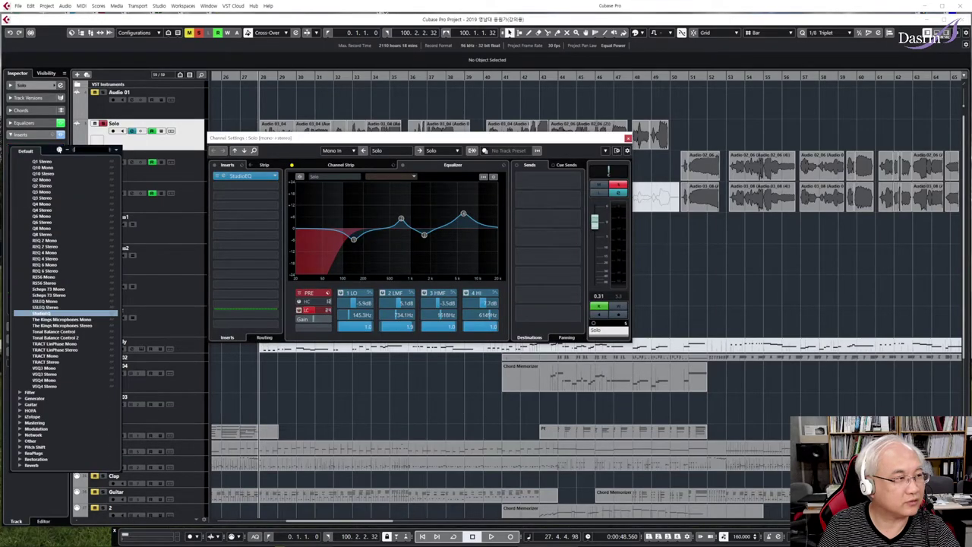
scroll(62, 194, "up", 15)
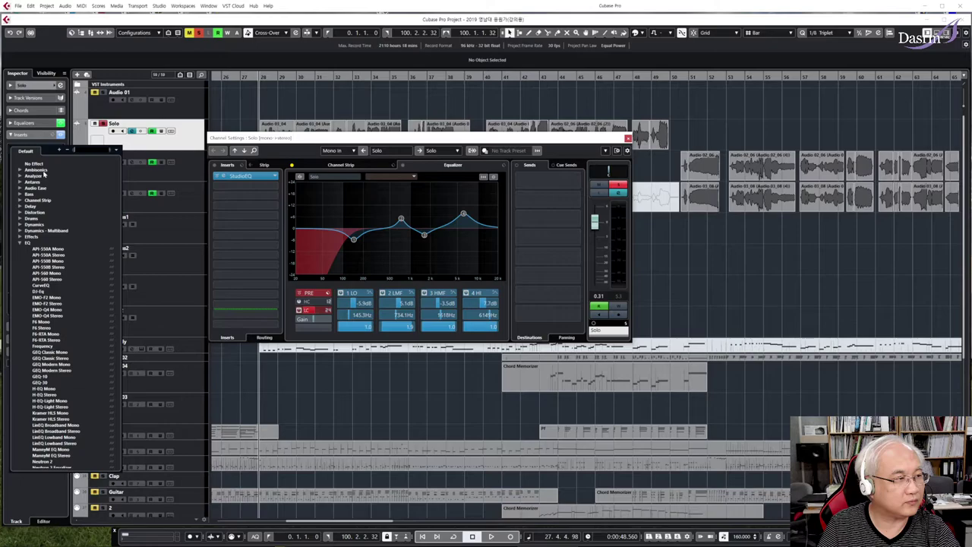
left_click(42, 165)
left_click(468, 295)
Step: Flatten the channel equalizer's bands, with LO at about -0.8 dB, LMF at 0.0 dB, HMF at -0.6 dB and HI at 0.0 dB
left_click_drag(396, 142, 394, 143)
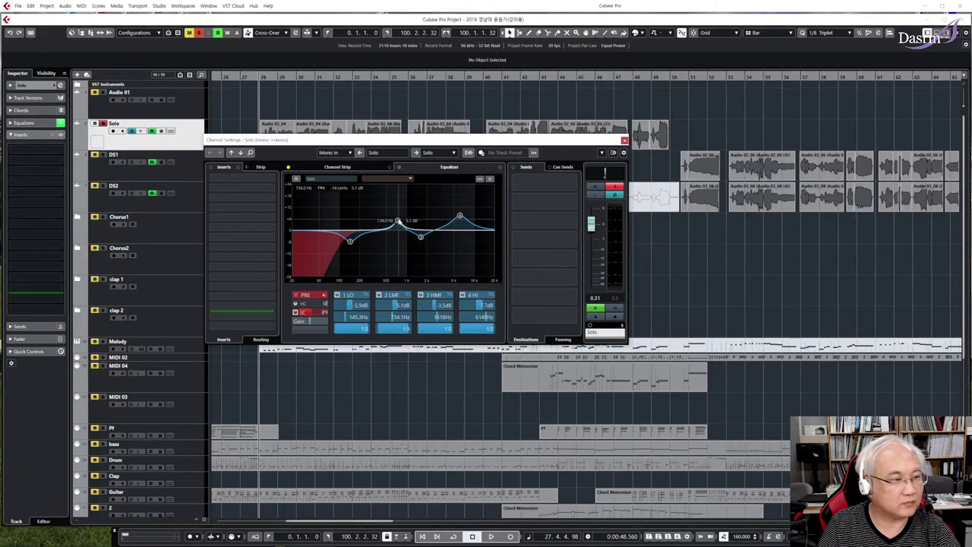
left_click_drag(397, 221, 398, 231)
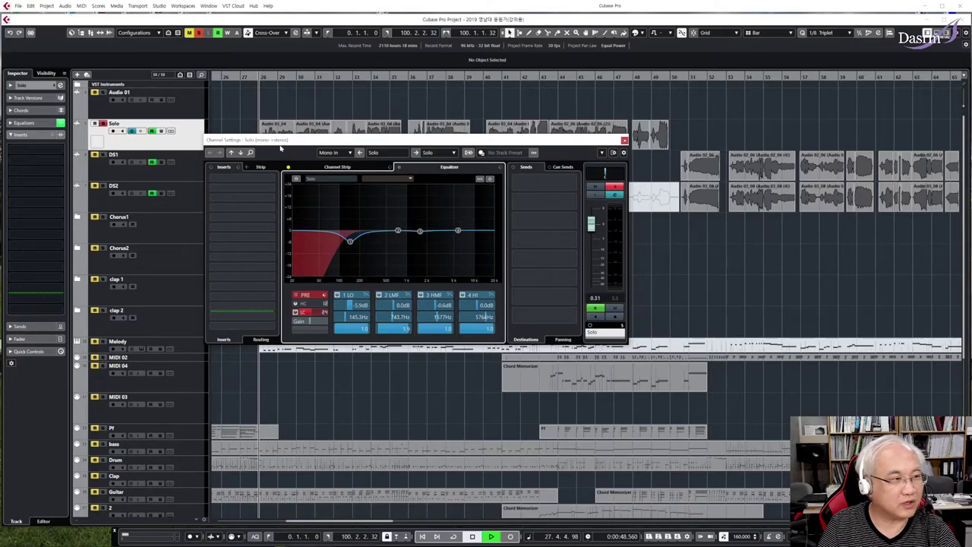
left_click_drag(351, 244, 358, 276)
left_click_drag(353, 243, 352, 231)
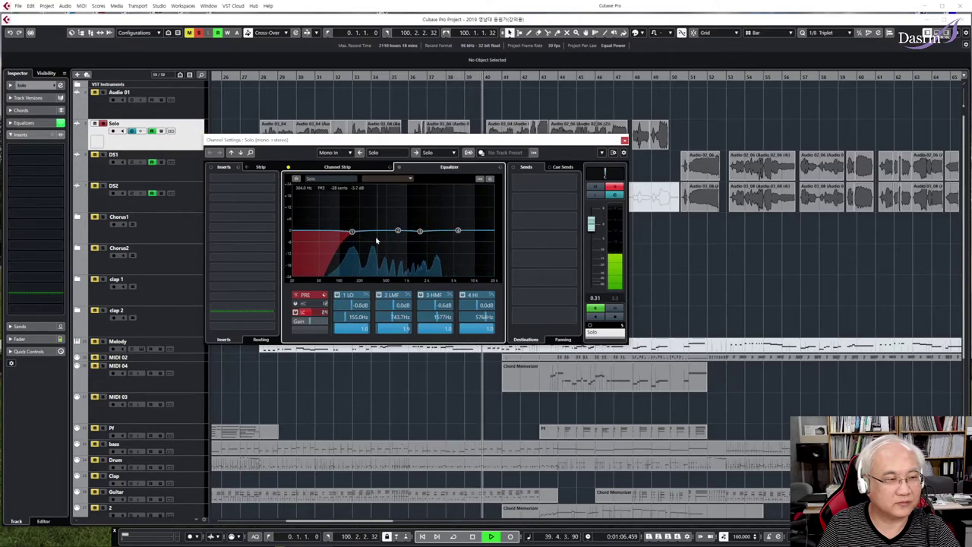
Step: During playback, make the LMF band a narrow cut of about -14.8 dB at 442.8 Hz with Q 12.0, and return the stopped playback to bar 28
mouse_move(398, 232)
left_mouse_down()
mouse_move(388, 232)
mouse_move(386, 216)
mouse_move(386, 273)
mouse_move(385, 232)
left_mouse_up()
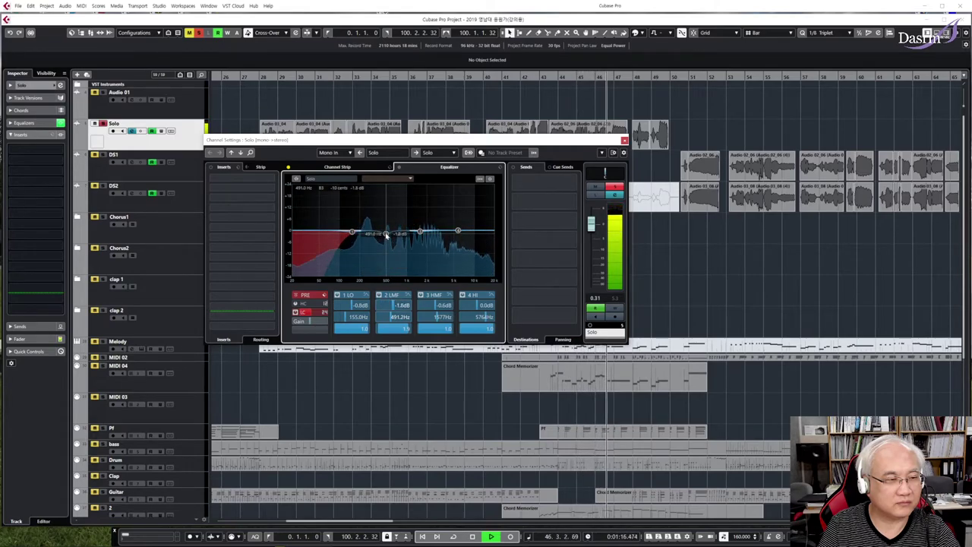
left_click_drag(399, 330, 405, 283)
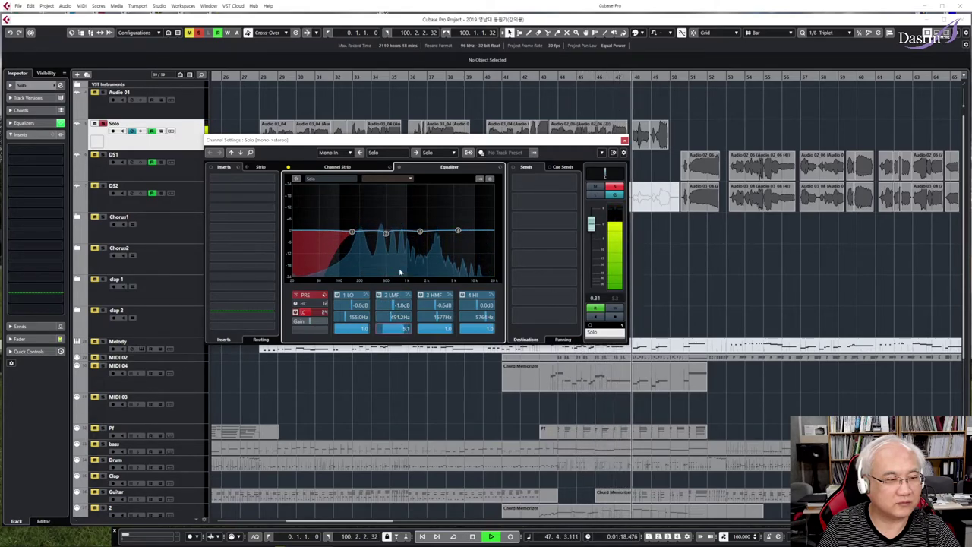
left_click_drag(386, 232, 382, 260)
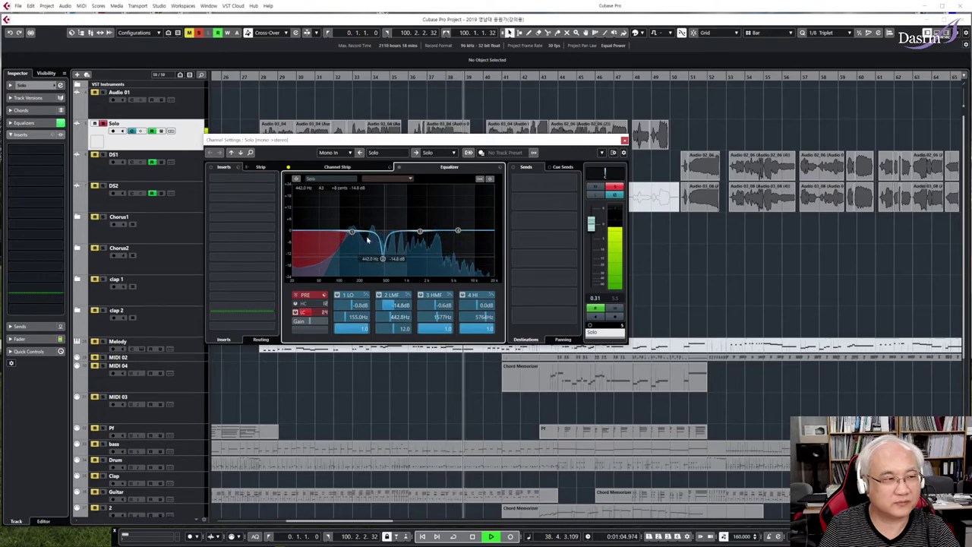
key("space")
left_click(259, 79)
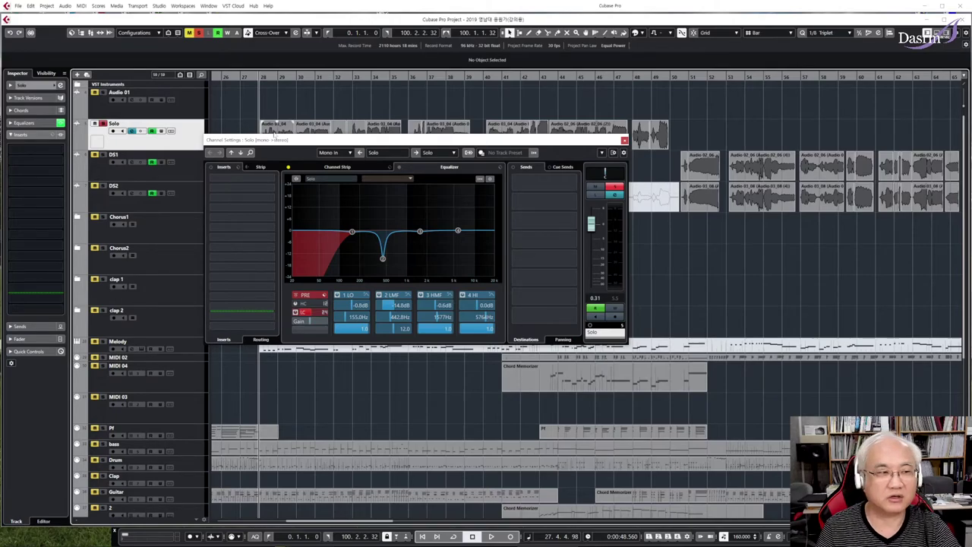
Step: Try a narrow LMF boost around 510.7 Hz, bring the node to about -0.4 dB at 292.5 Hz, and set the HMF band's Q to 12.0
left_click_drag(308, 144, 317, 147)
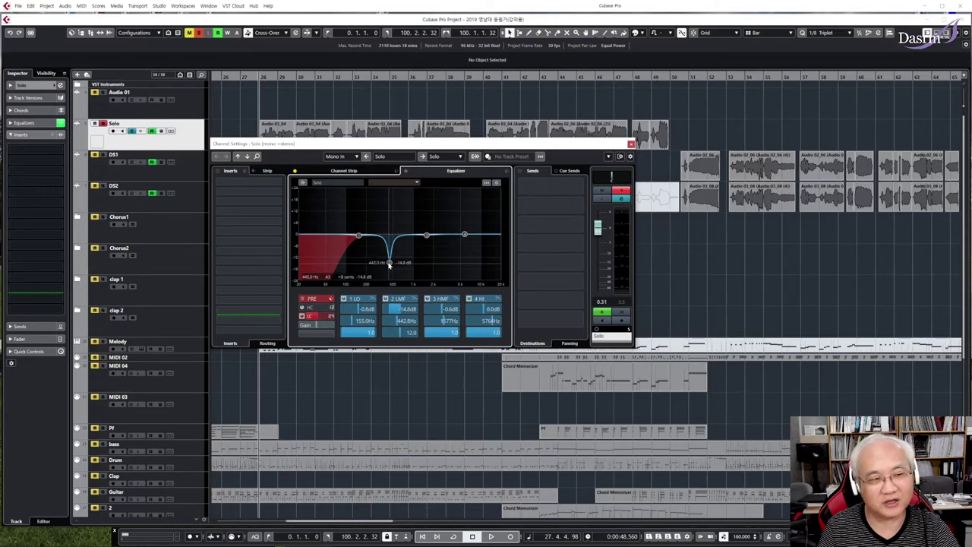
left_click_drag(389, 263, 393, 208)
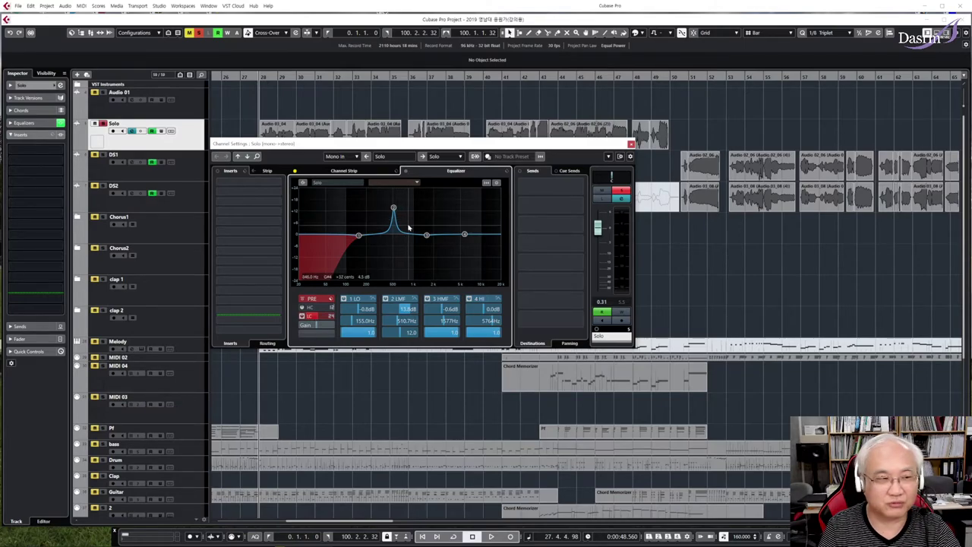
left_click_drag(394, 208, 378, 237)
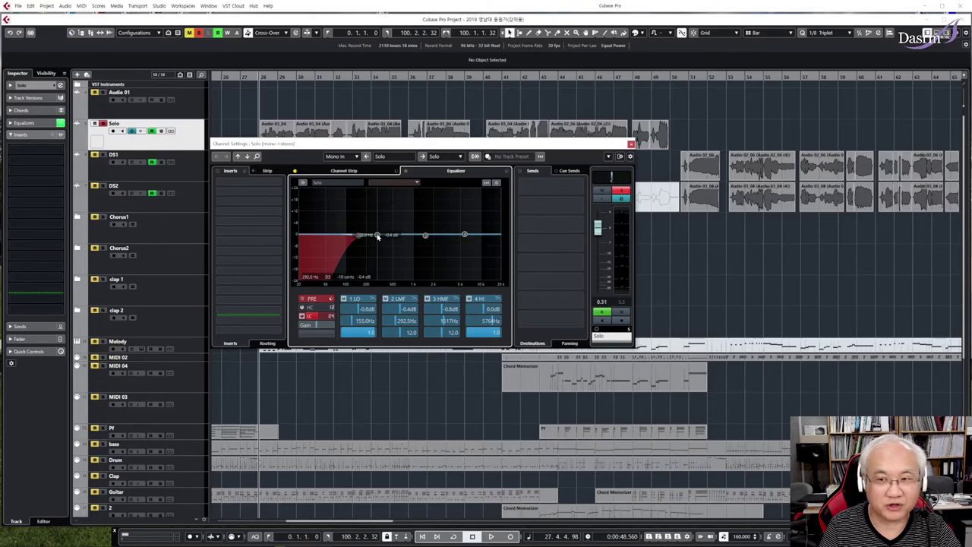
Step: Play the Solo track, sweep a narrow LMF boost to about 17.9 dB at 355.3 Hz, and return the stopped playback to bar 28
key("space")
left_click_drag(378, 236, 383, 200)
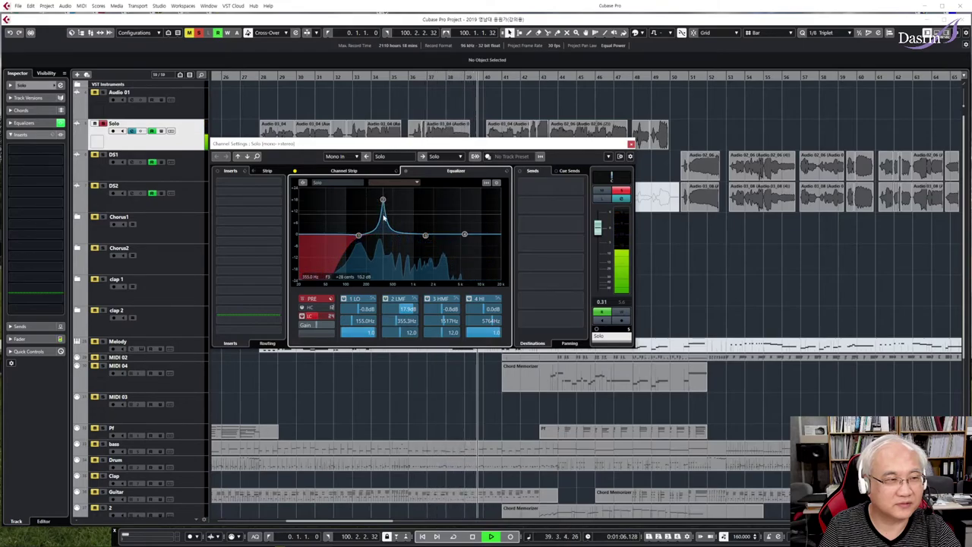
key("space")
left_click(259, 76)
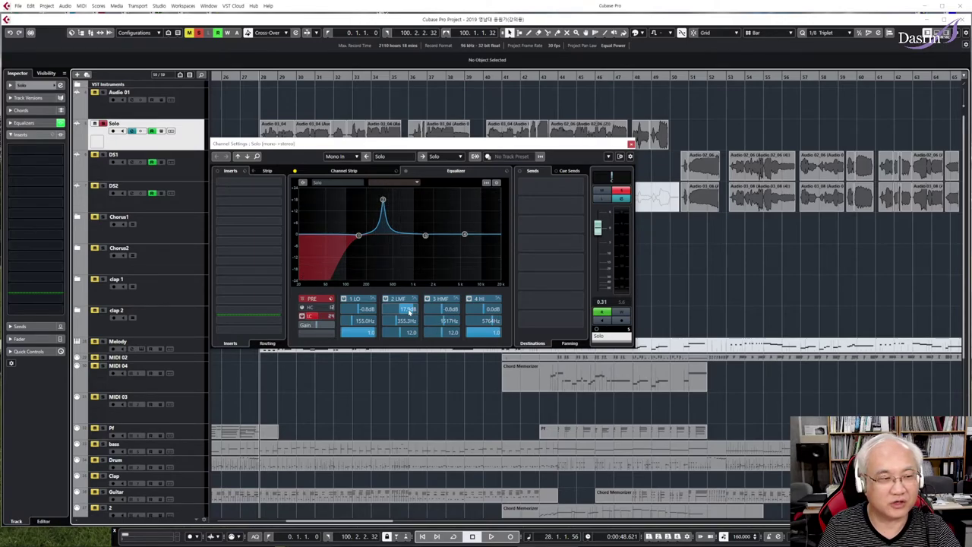
Step: While the track plays, lower the LMF gain to a cut of about -5.3 dB, and stop playback
key("space")
left_click_drag(408, 310, 386, 312)
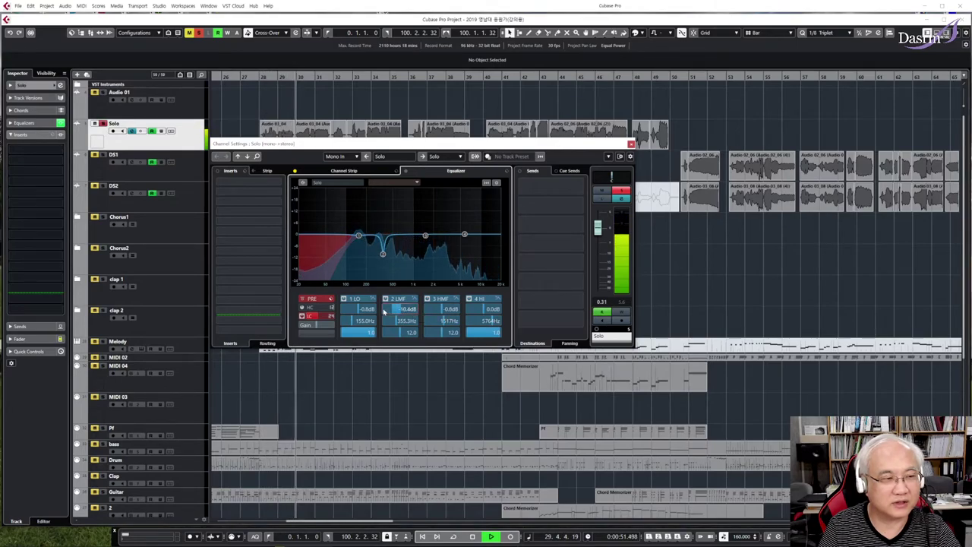
scroll(386, 311, "up", 2)
scroll(386, 311, "up", 2)
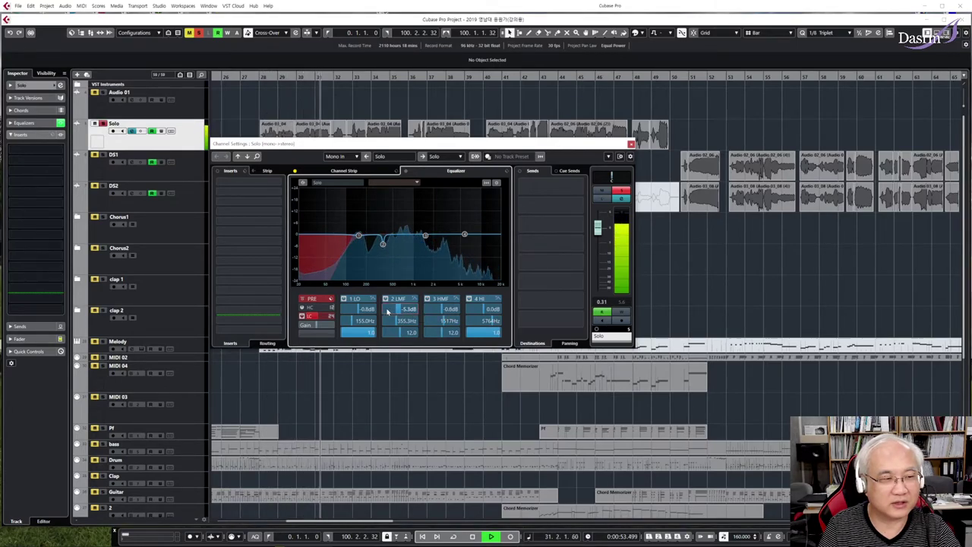
key("space")
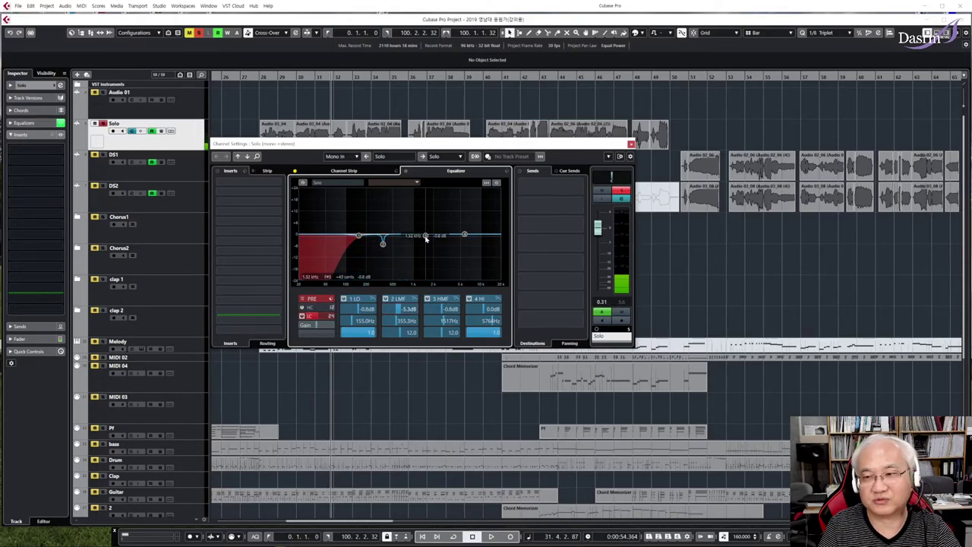
Step: Move the HMF node to about -5.1 dB at 2450 Hz during playback, lower HI to about -1.6 dB, and close the channel settings
mouse_move(426, 238)
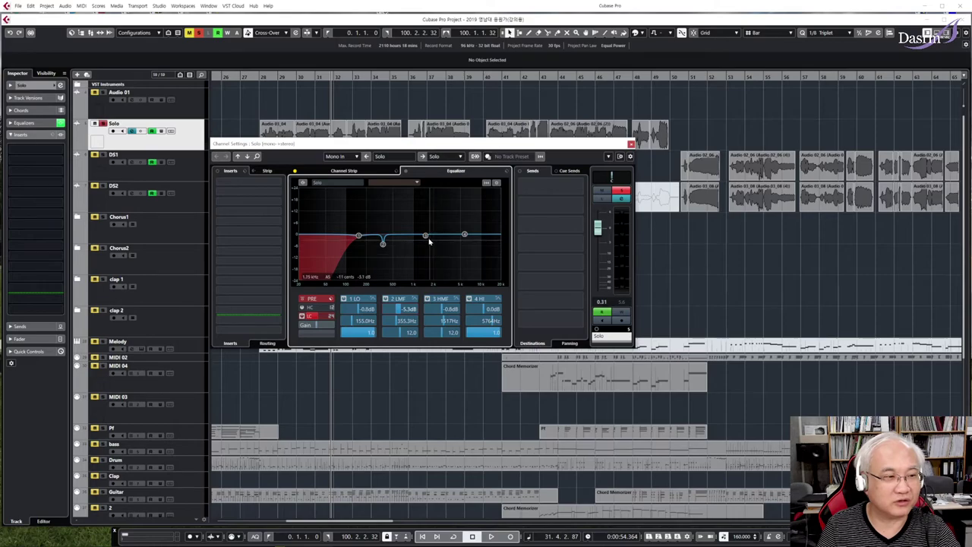
key("space")
mouse_move(425, 237)
left_mouse_down()
mouse_move(417, 250)
mouse_move(442, 207)
mouse_move(440, 244)
left_mouse_up()
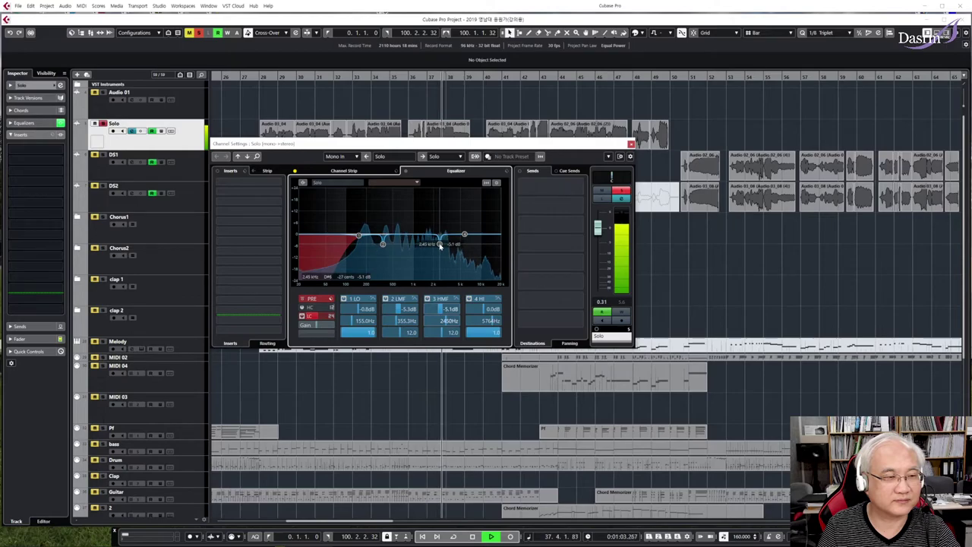
key("space")
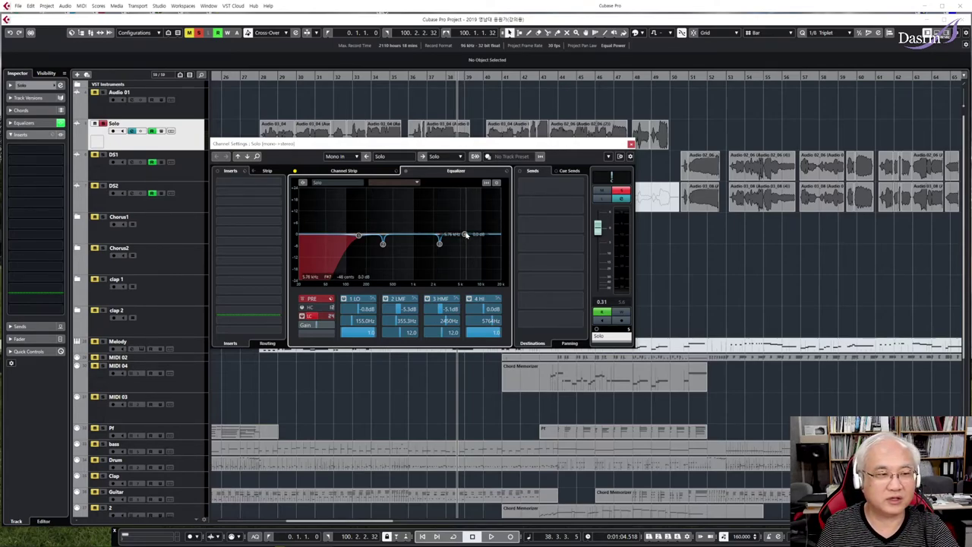
left_click_drag(465, 235, 466, 238)
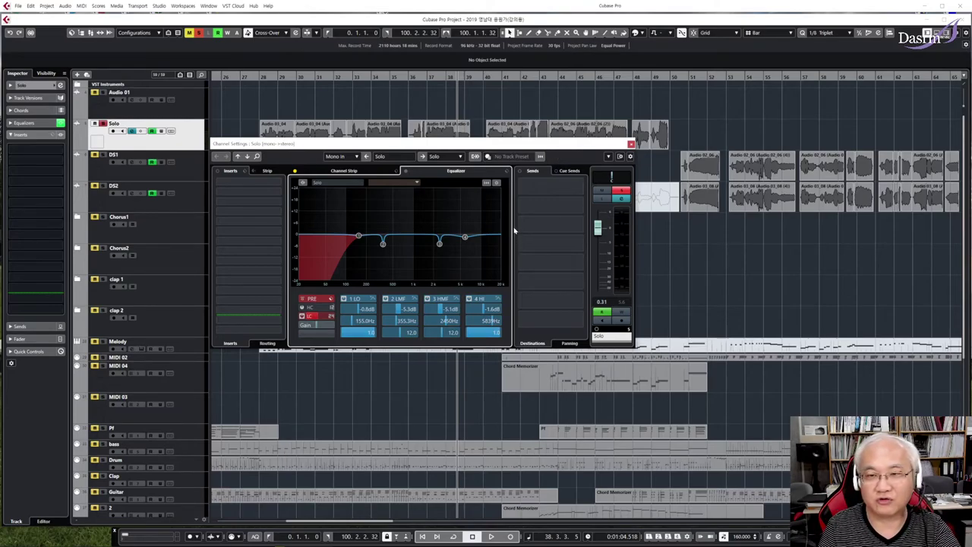
left_click(630, 144)
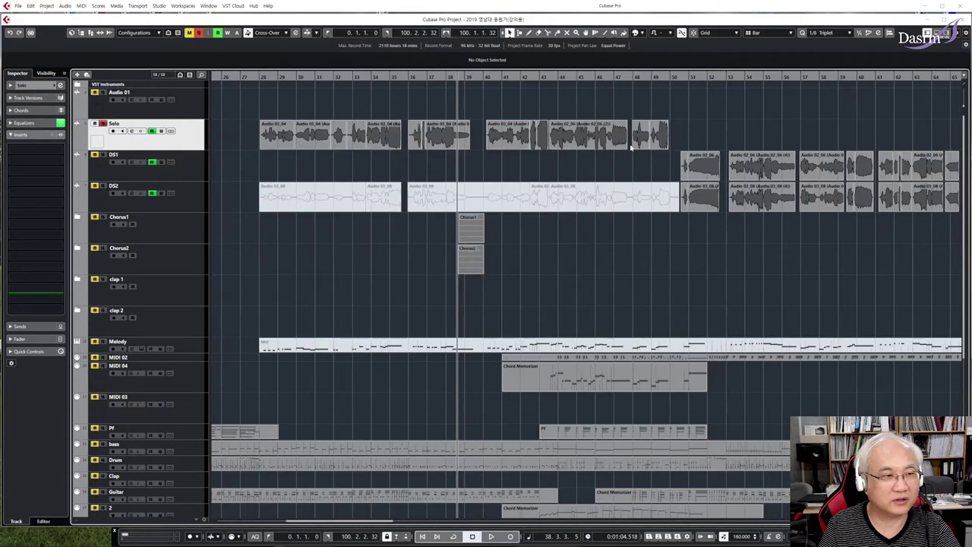
Step: Insert the Q10 Mono equalizer from the EQ category in the Solo track's first insert slot
scroll(257, 86, "down", 1)
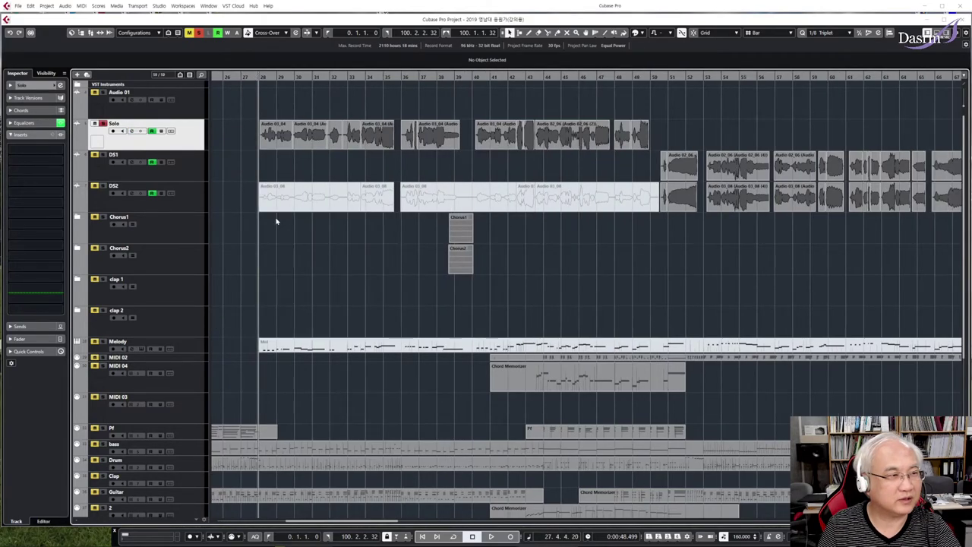
left_click(60, 150)
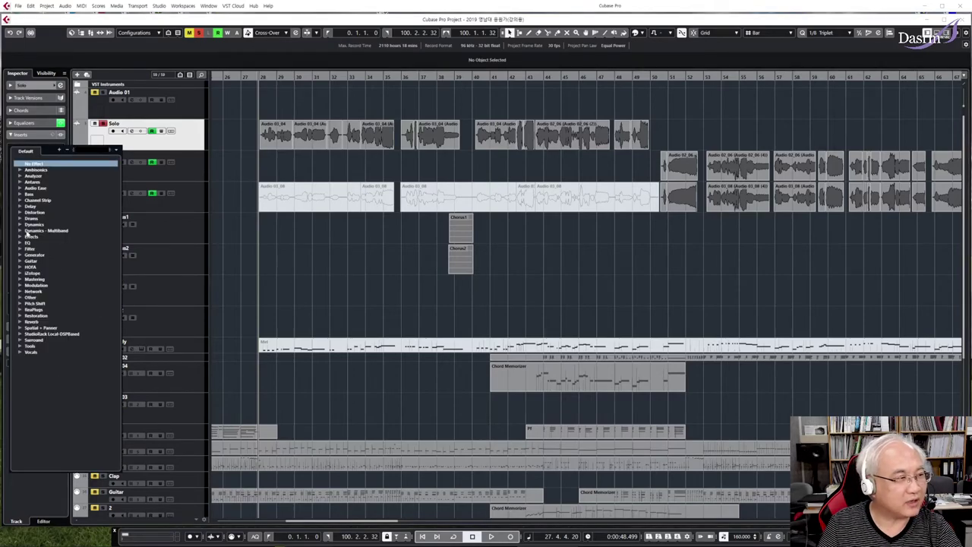
left_click(22, 242)
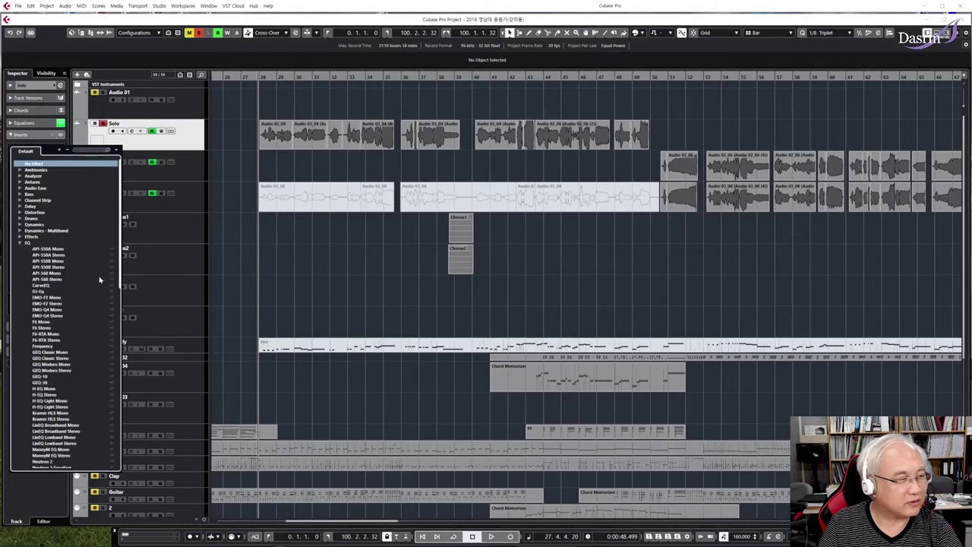
scroll(61, 314, "down", 4)
scroll(55, 321, "down", 6)
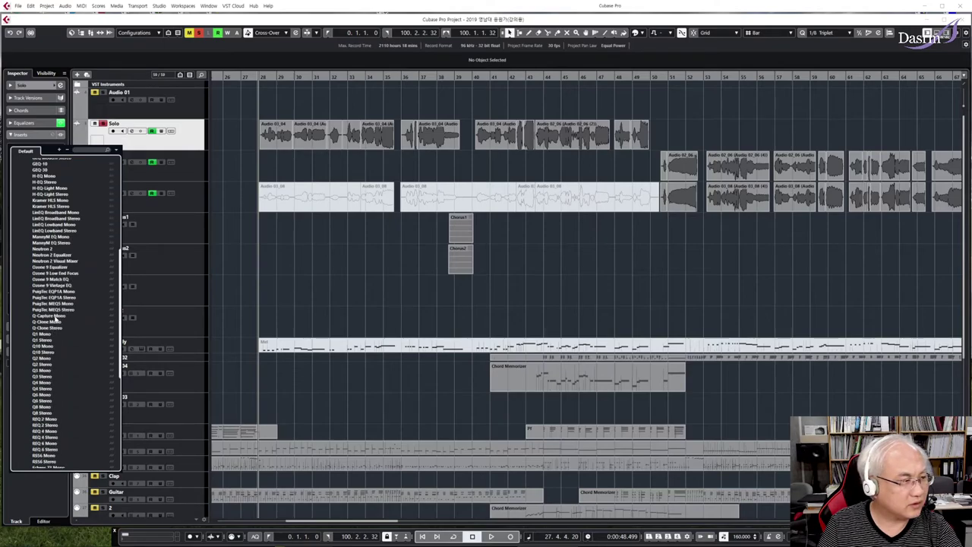
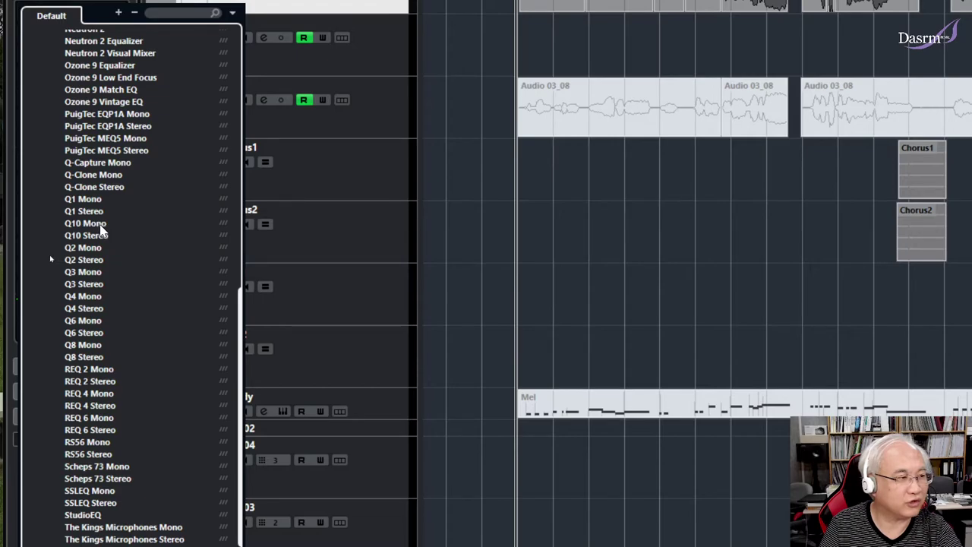
left_click(101, 225)
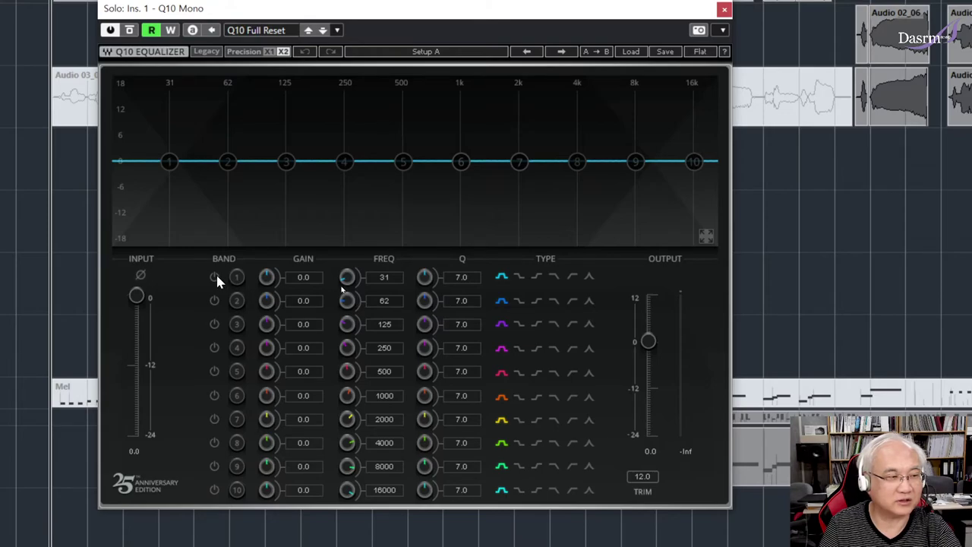
Step: Shape the Q10 curve with bands 1 to 4 at about 2.1, -2.0, -1.1 and 1.9 dB and band 10 at 2.9 dB
left_click_drag(173, 169, 170, 152)
left_click_drag(227, 162, 229, 170)
left_click_drag(285, 161, 343, 153)
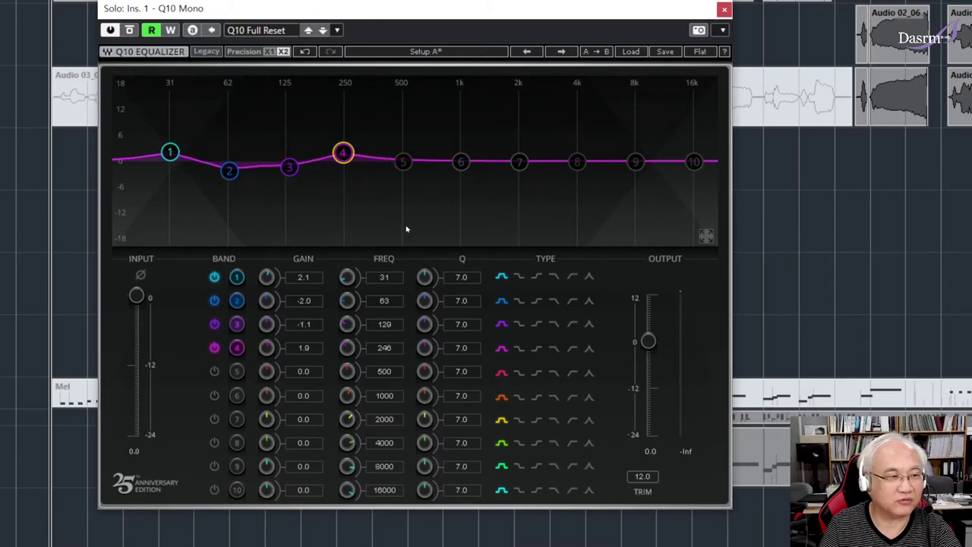
left_click_drag(691, 162, 688, 148)
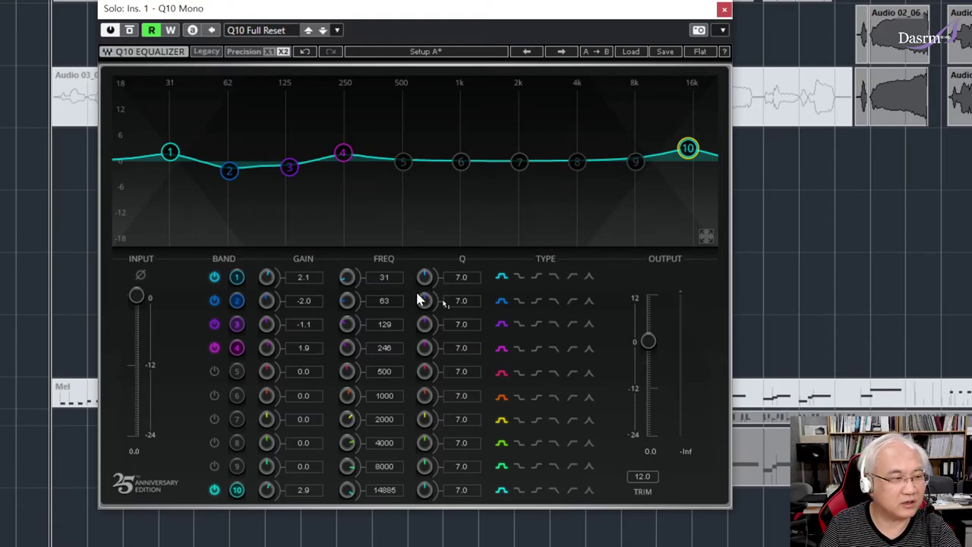
Step: Set band 4's Q to 100, boost it to about 13.8 dB, and cut it to about -15.7 dB at 246 Hz
left_click_drag(424, 348, 424, 281)
left_click_drag(424, 348, 424, 319)
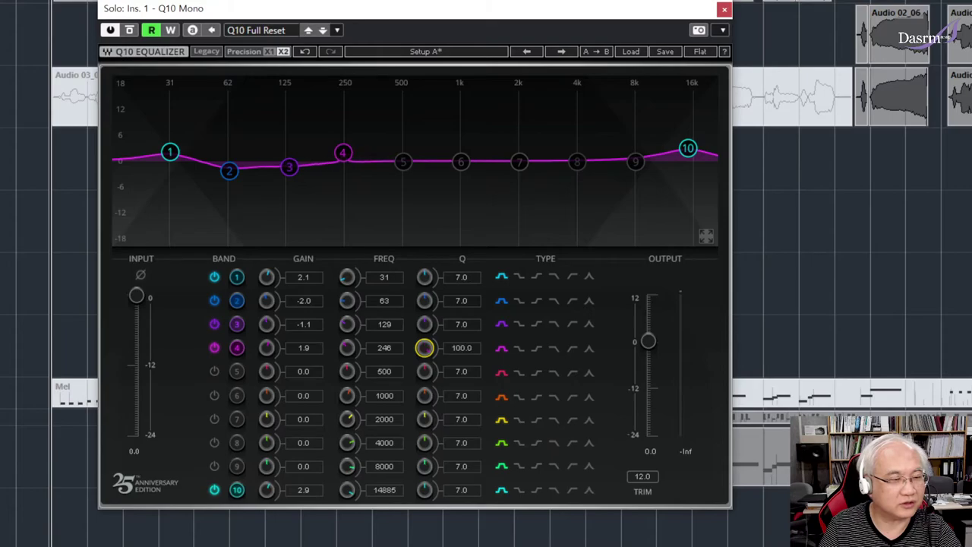
left_click_drag(347, 149, 343, 101)
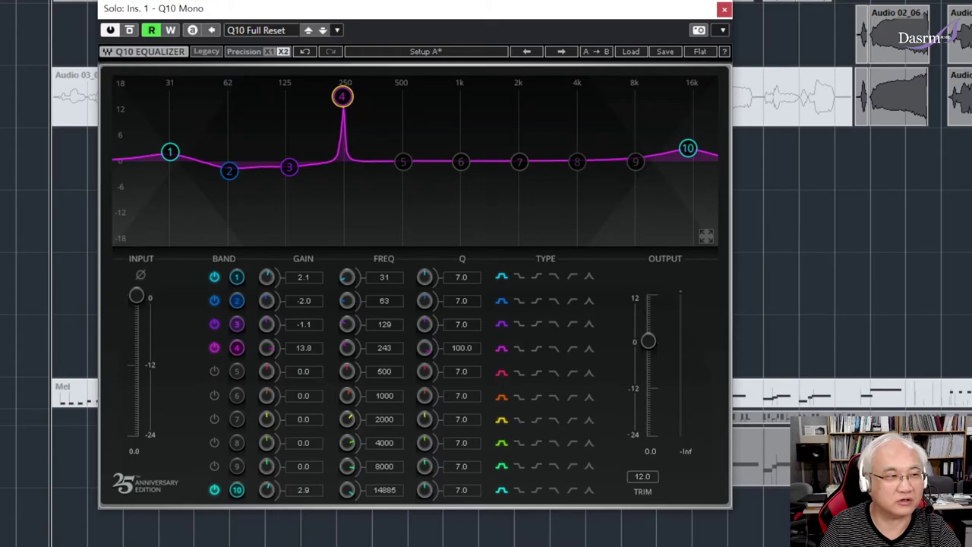
left_click_drag(343, 102, 343, 216)
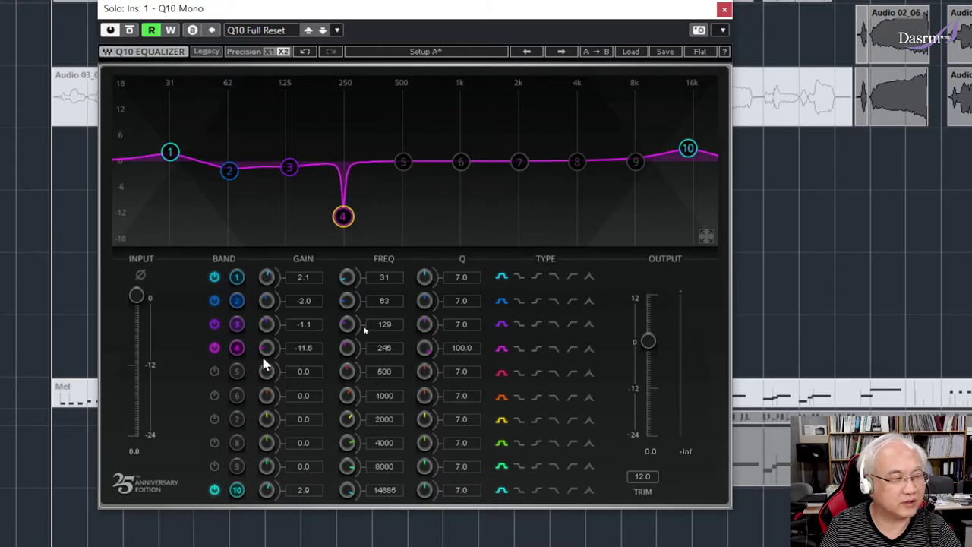
left_click_drag(265, 355, 313, 335)
mouse_move(265, 354)
left_mouse_down()
mouse_move(265, 379)
mouse_move(265, 245)
mouse_move(267, 395)
mouse_move(267, 342)
left_mouse_up()
mouse_move(356, 347)
left_mouse_down()
mouse_move(355, 308)
mouse_move(356, 358)
mouse_move(356, 347)
left_mouse_up()
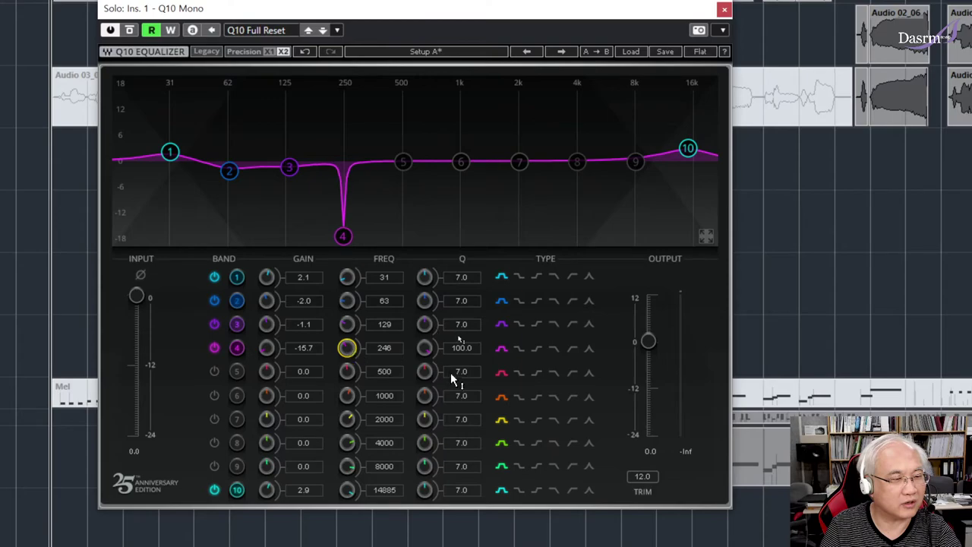
Step: Narrow bands 1, 2, 3 and 5 to a Q near 100, and cut bands 1 to 3 by about 9, 6.8 and 6.6 dB
left_click_drag(423, 372, 422, 408)
left_click_drag(423, 324, 422, 350)
left_click_drag(424, 300, 429, 314)
left_click_drag(229, 169, 232, 195)
left_click_drag(290, 166, 308, 192)
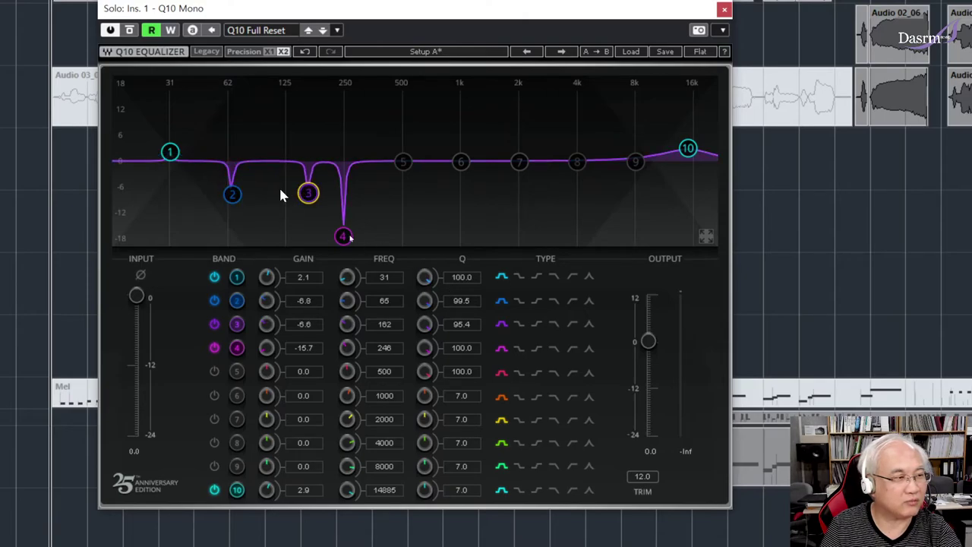
left_click_drag(170, 153, 203, 204)
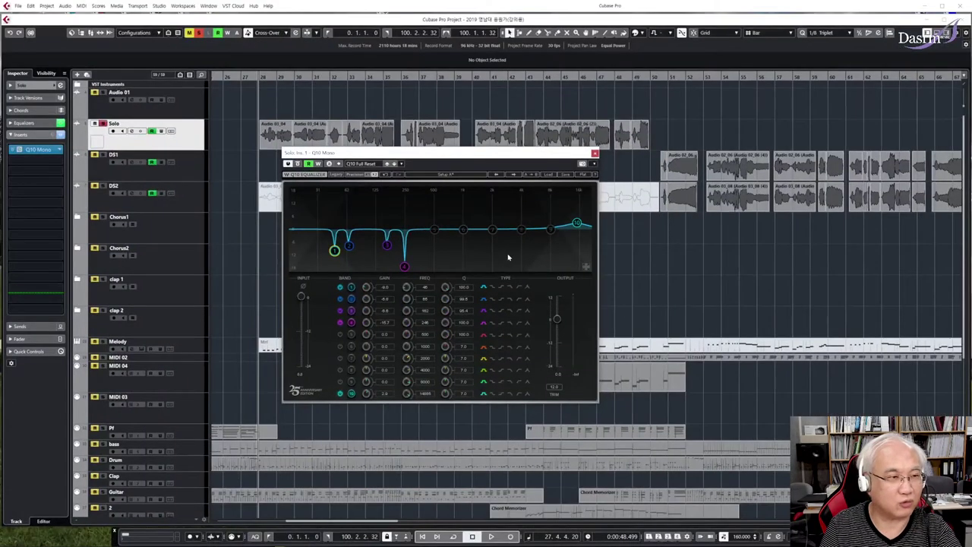
Step: Replace Q10 with Q-Clone Mono in the Solo track's first insert slot, discarding the Q10 changes
left_click(595, 155)
left_click(53, 149)
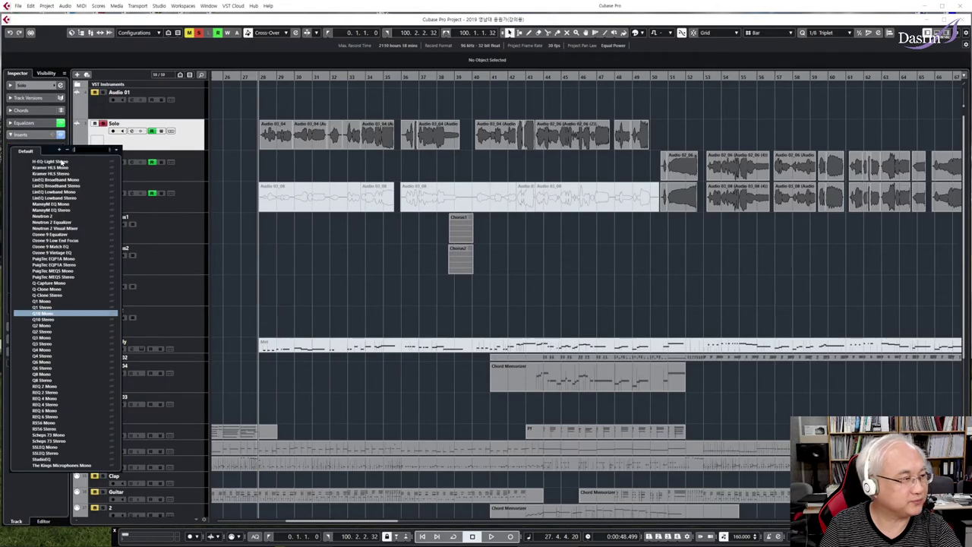
left_click(58, 290)
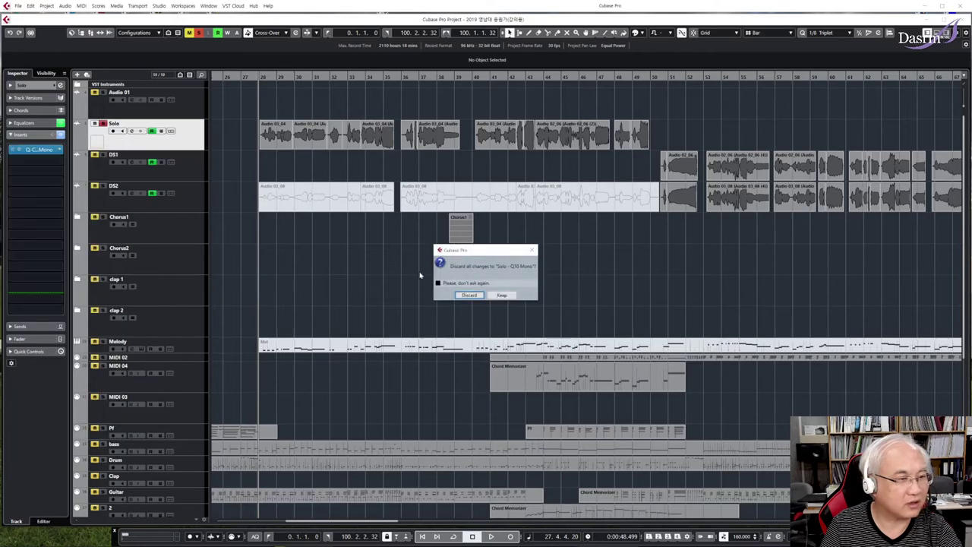
left_click(469, 294)
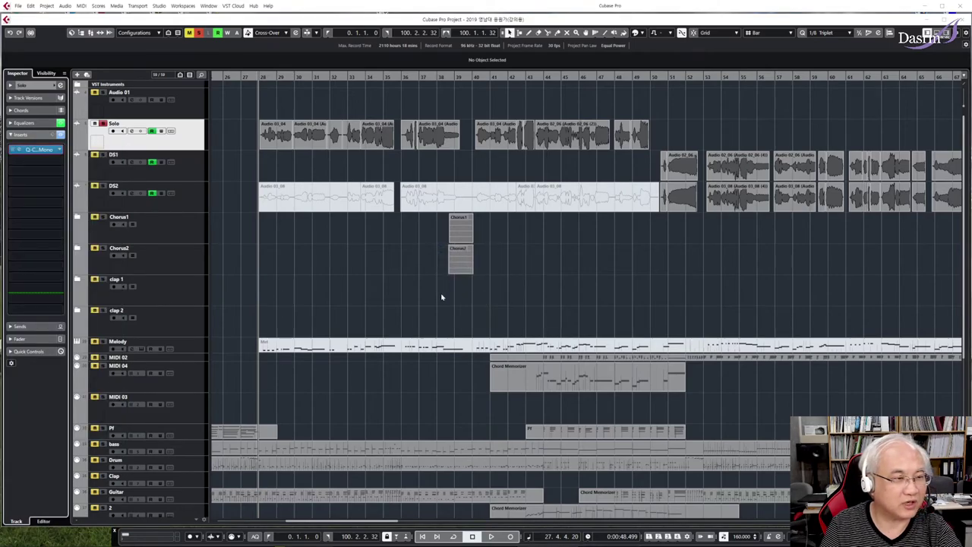
left_click_drag(465, 209, 353, 180)
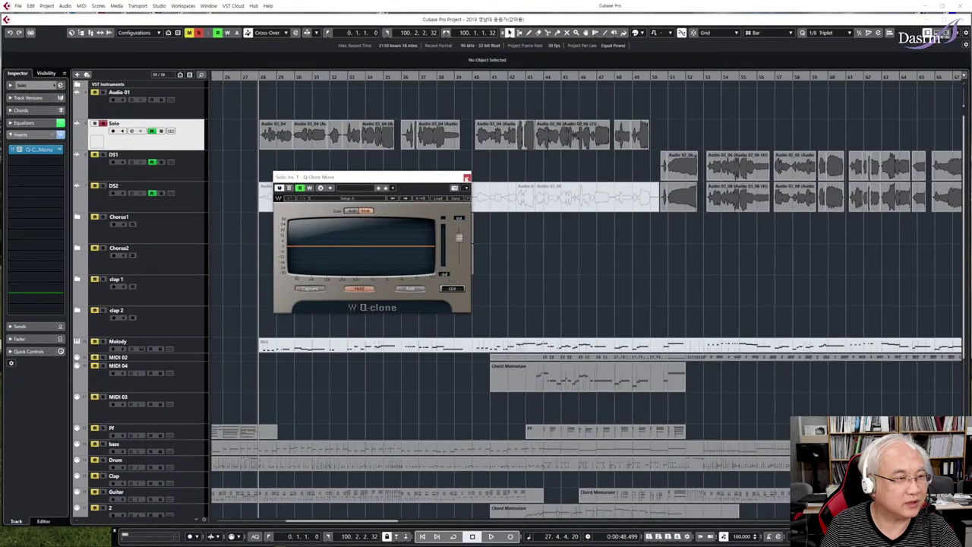
Step: Close Q-Clone, replace it with the API-560 Mono equalizer on the Solo track, and reposition the plug-in window
left_click(577, 152)
left_click(58, 149)
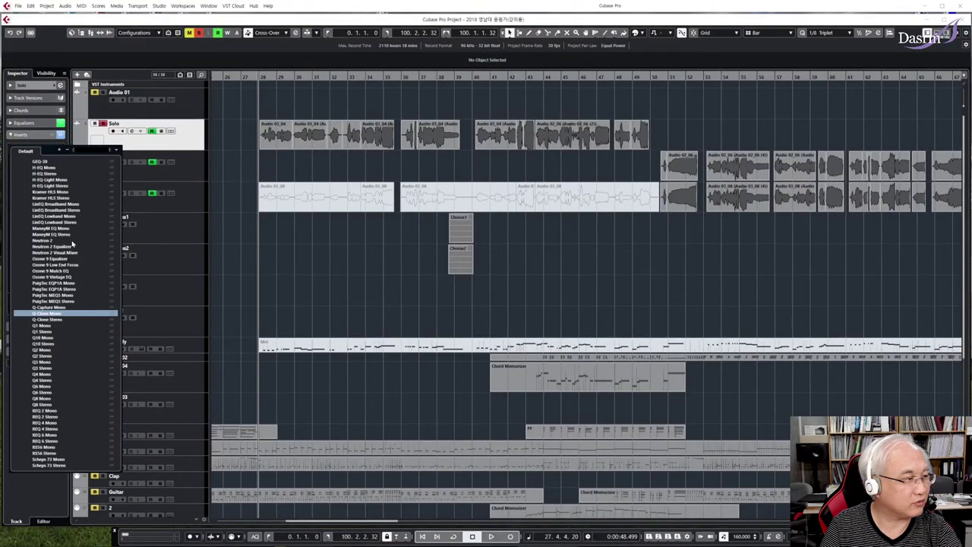
scroll(53, 235, "up", 3)
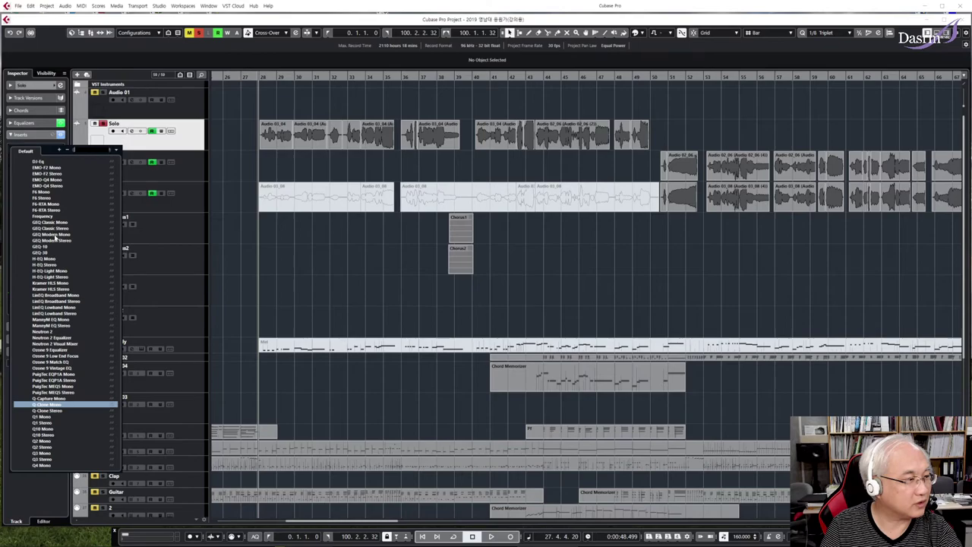
scroll(54, 211, "up", 2)
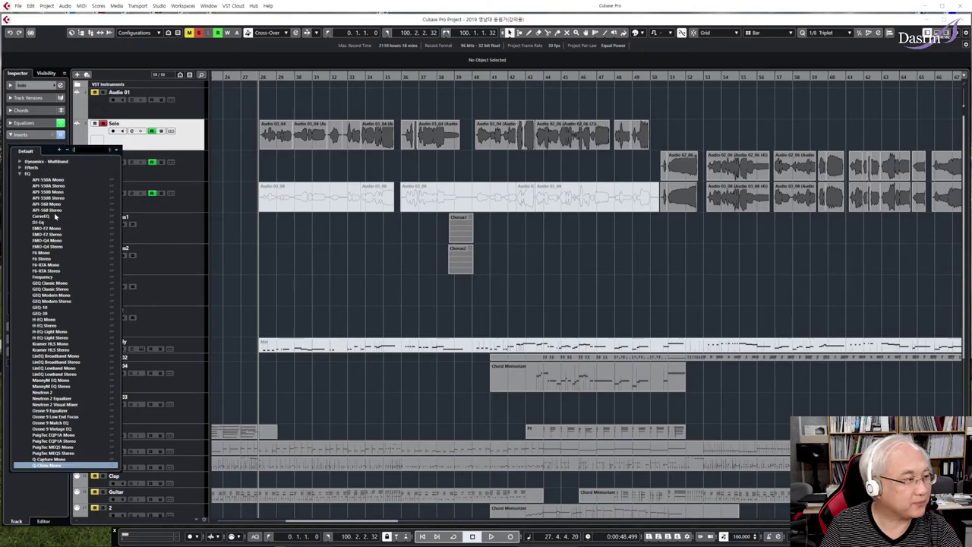
left_click(53, 204)
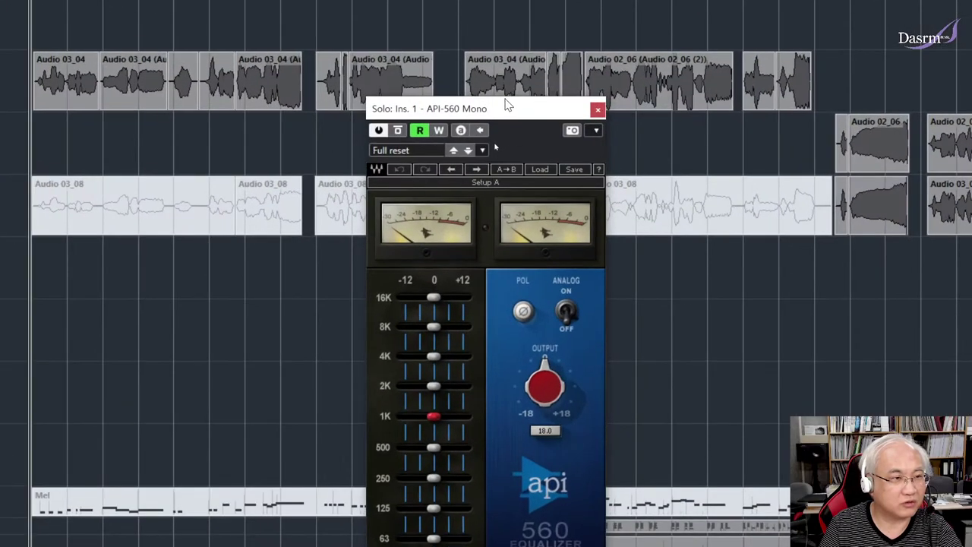
left_click_drag(495, 148, 428, 108)
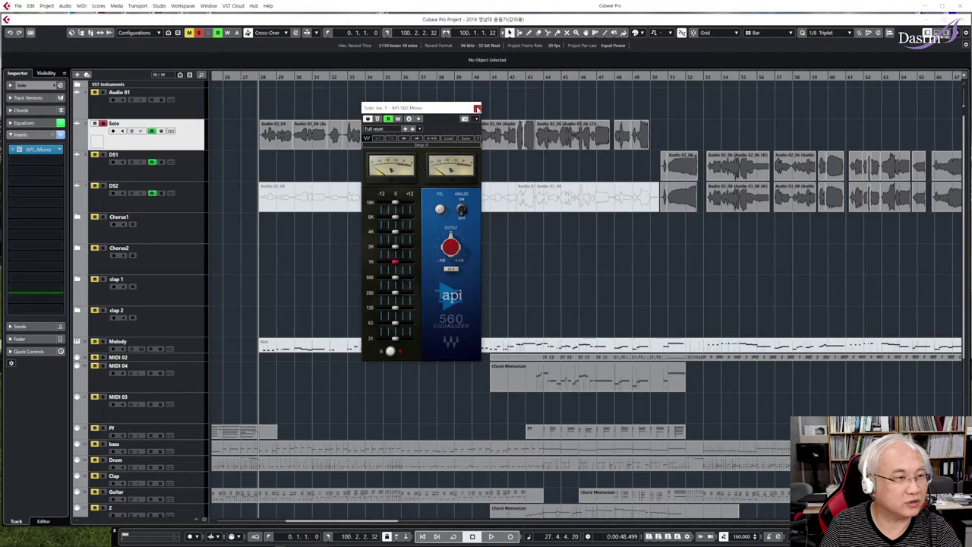
Step: Close the API-560 and replace it with DJ-Eq in the same insert slot
left_click(477, 108)
left_click(62, 150)
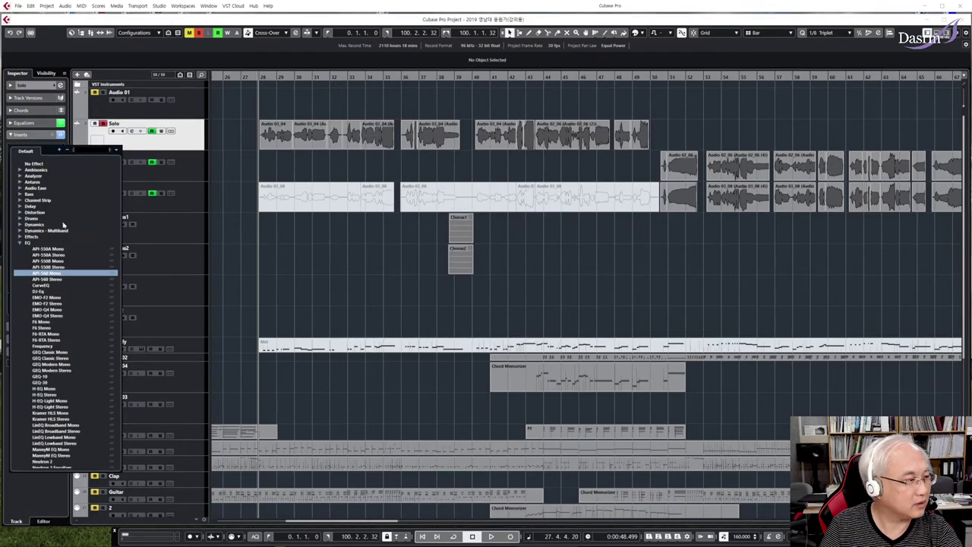
left_click(42, 291)
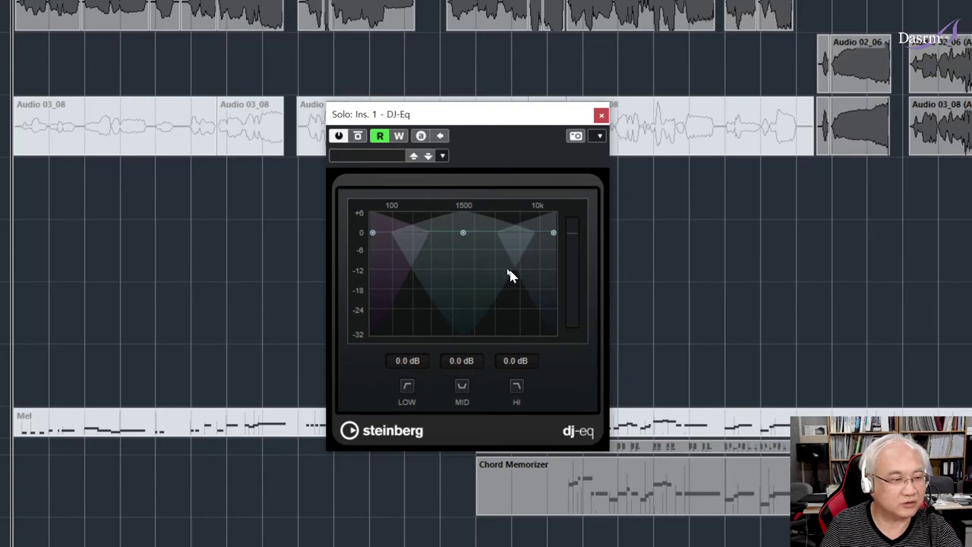
Step: Boost the DJ-Eq bands to about 3.1 dB for MID, 1.6 dB for HI and 4.0 dB for LOW
mouse_move(462, 237)
left_mouse_down()
mouse_move(462, 221)
mouse_move(462, 239)
mouse_move(470, 230)
left_mouse_up()
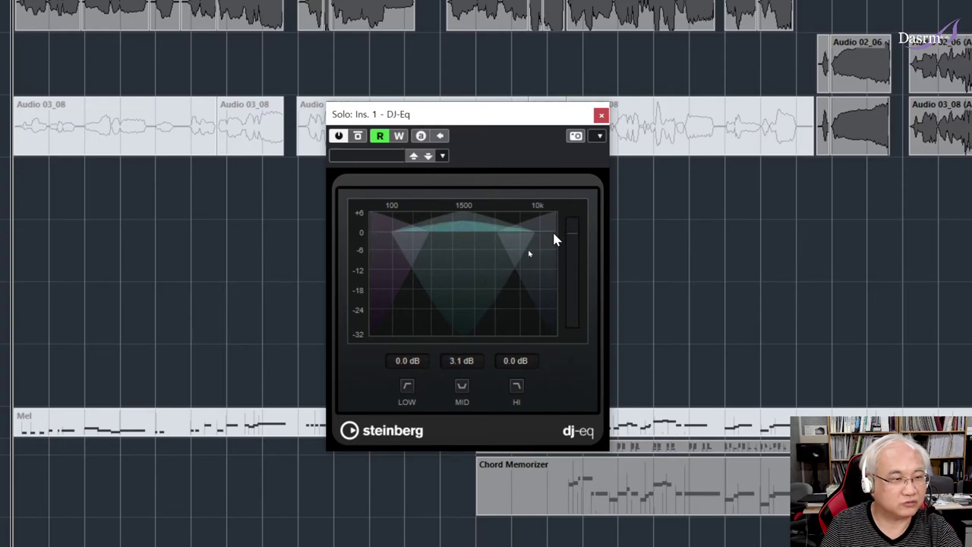
left_click_drag(542, 229, 518, 226)
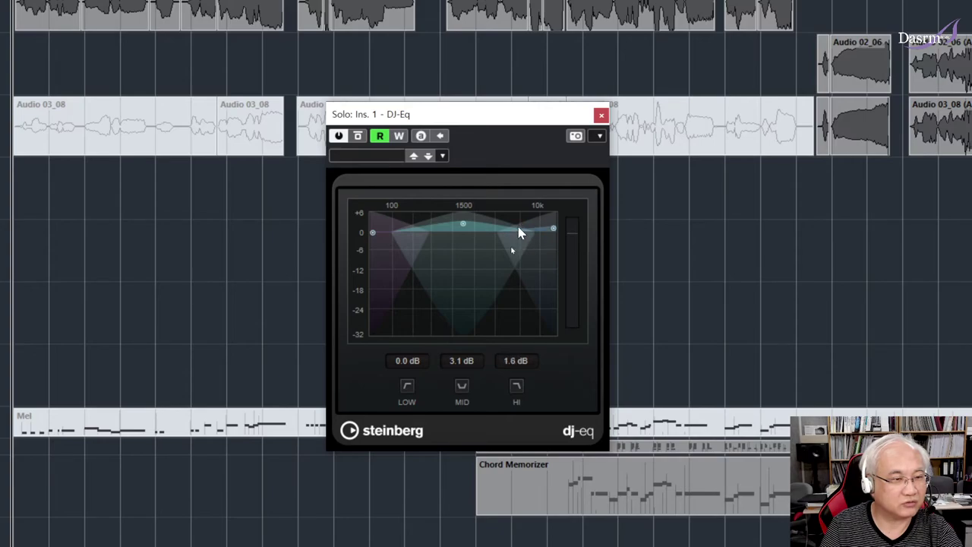
left_click_drag(376, 234, 384, 220)
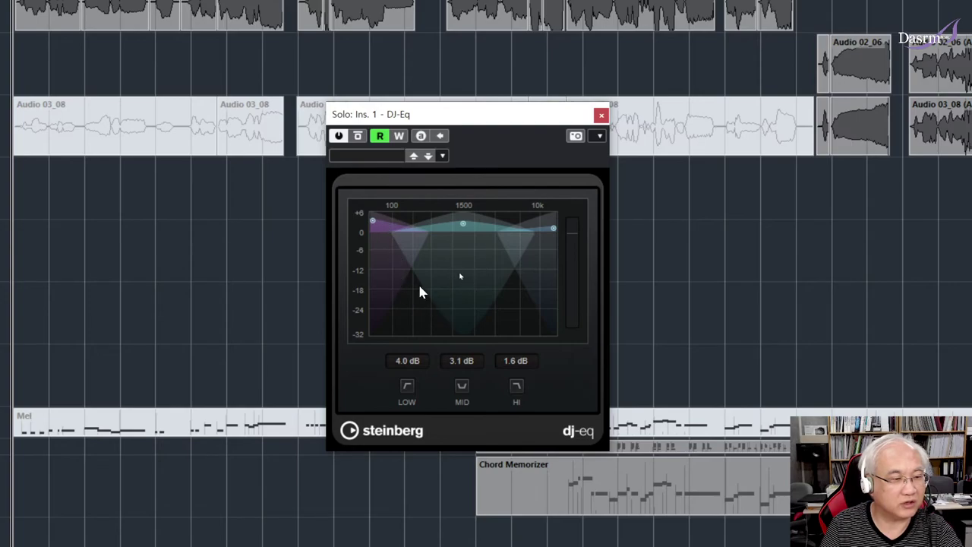
Step: Cut LOW to about -7.0 dB and HI to about -4.5 dB, try MID at -32.0 dB, and raise it to about -9.2 dB
left_click_drag(373, 221, 373, 255)
left_click_drag(462, 226, 459, 341)
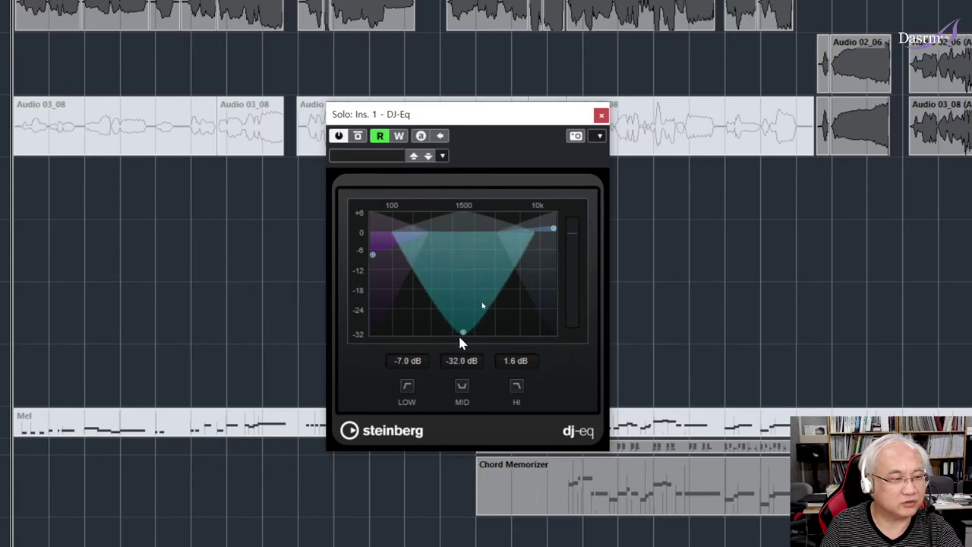
mouse_move(554, 227)
left_mouse_down()
mouse_move(553, 340)
mouse_move(553, 247)
left_mouse_up()
left_click_drag(462, 331, 465, 266)
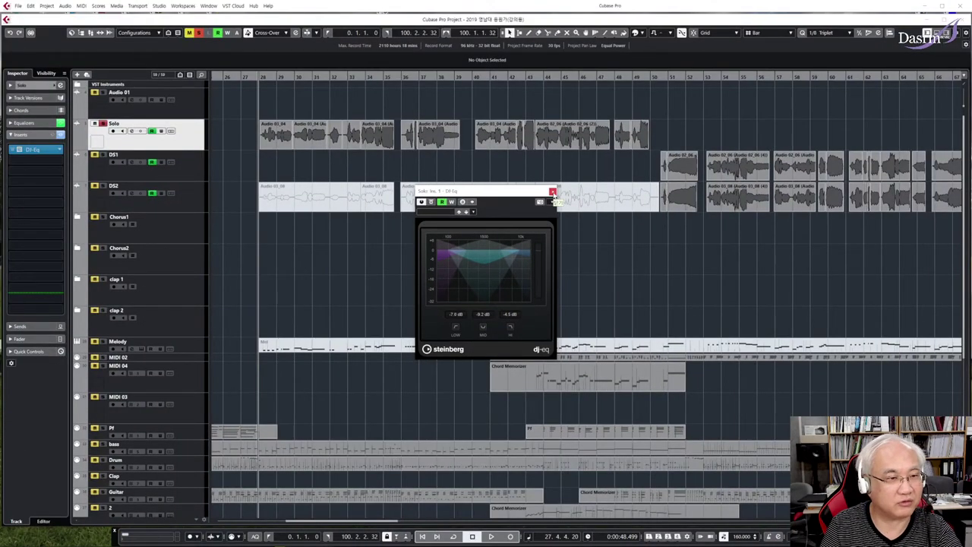
Step: Close DJ-Eq and replace it with the API-550A Mono equalizer on the Solo track, discarding the DJ-Eq changes
left_click(552, 191)
left_click(34, 149)
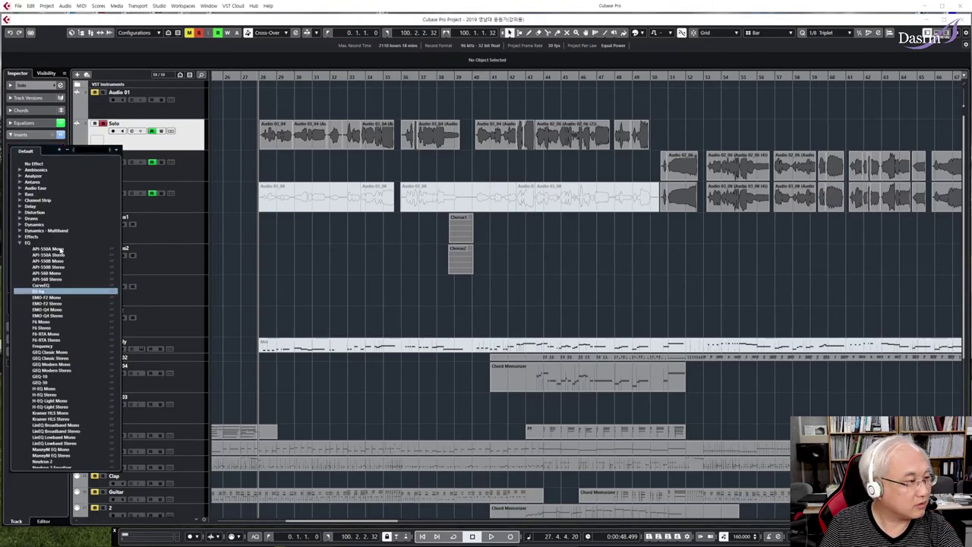
left_click(62, 261)
left_click(474, 296)
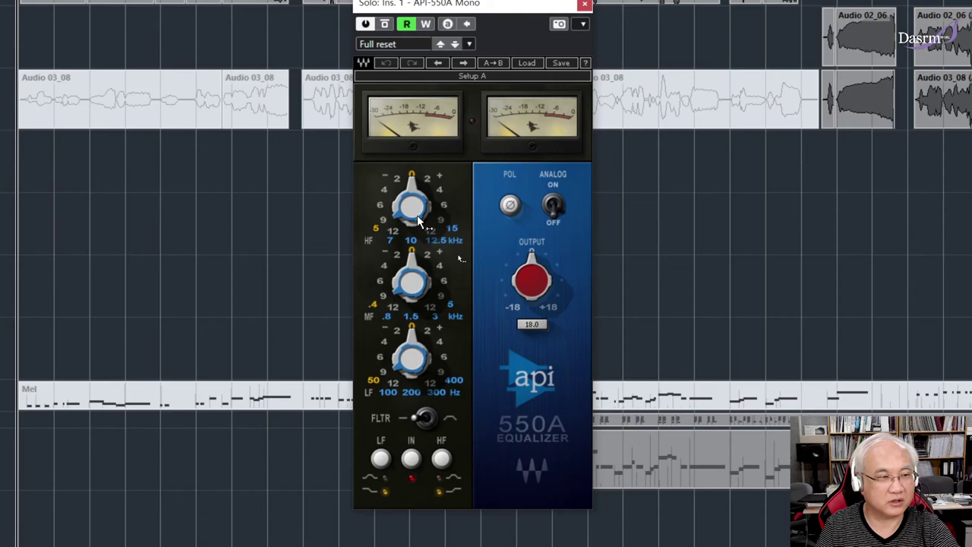
Step: Try HF gain boosts of +6 dB and +2 dB on the API-550A, and return the gain to 0
mouse_move(411, 188)
scroll(434, 177, "up", 2)
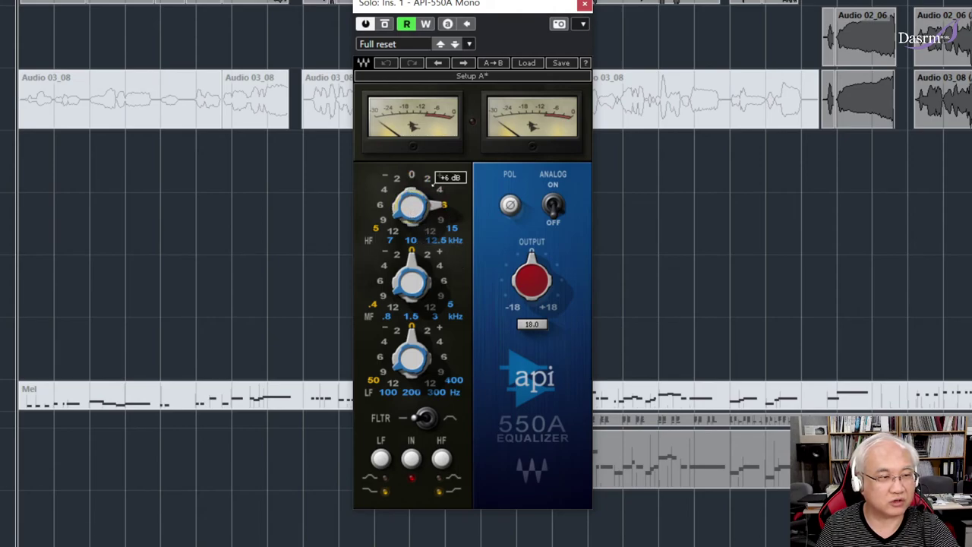
scroll(435, 182, "down", 2)
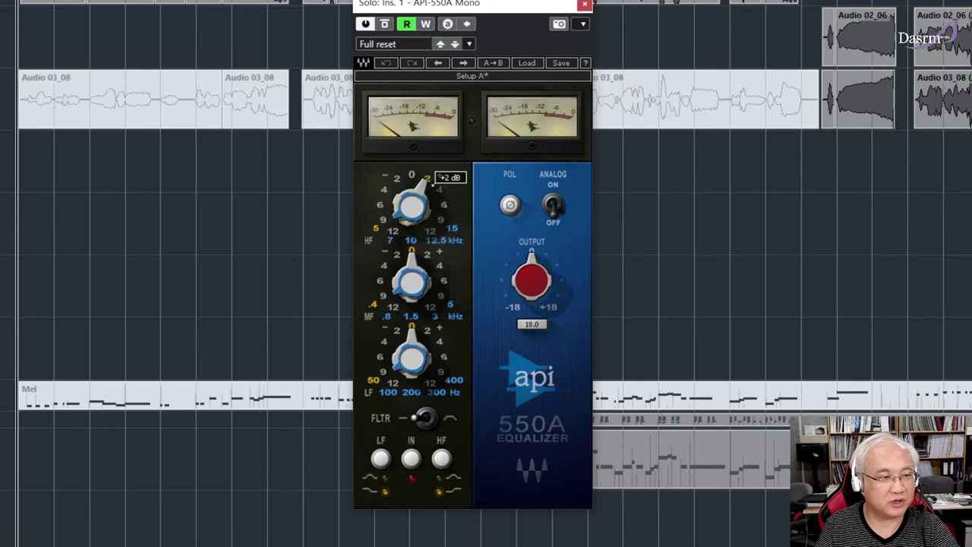
scroll(435, 185, "up", 2)
scroll(434, 184, "down", 2)
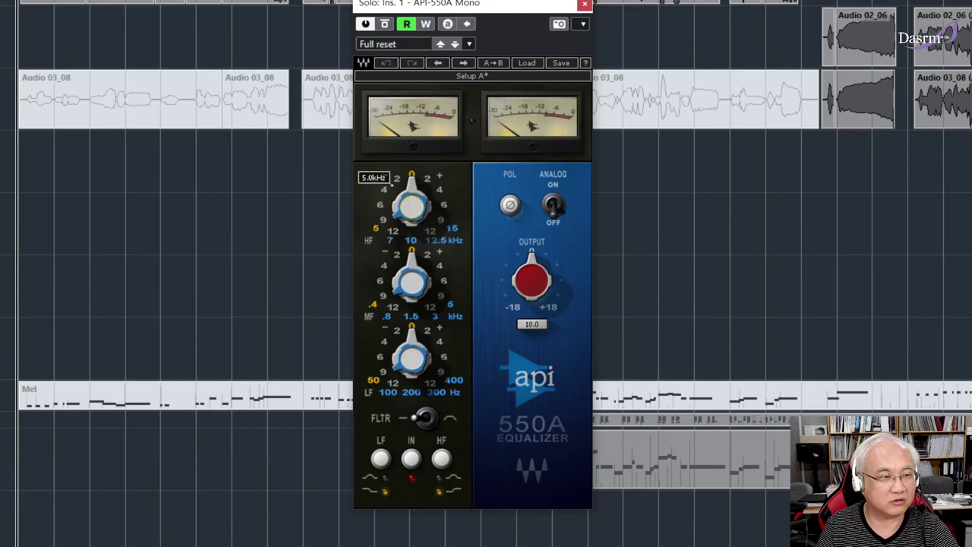
Step: Sweep the API-550A's HF band frequency between 5 kHz and 15 kHz, and set it to 10 kHz
scroll(392, 184, "up", 1)
scroll(391, 218, "down", 1)
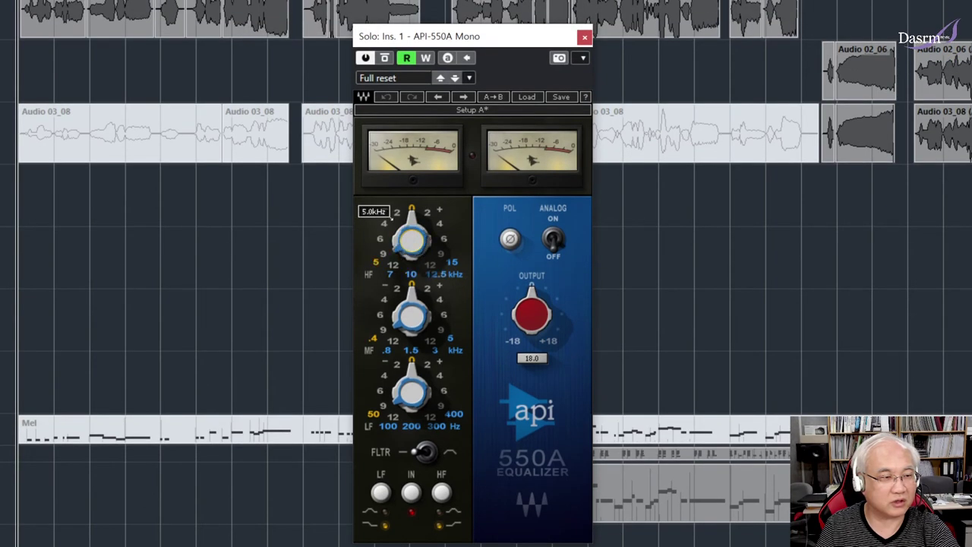
scroll(392, 216, "up", 4)
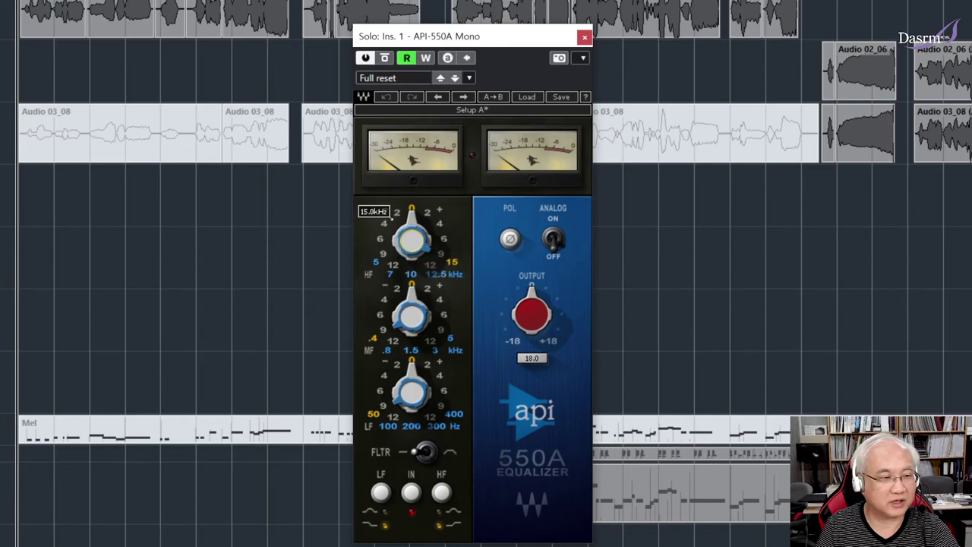
scroll(392, 217, "down", 2)
scroll(392, 217, "down", 2)
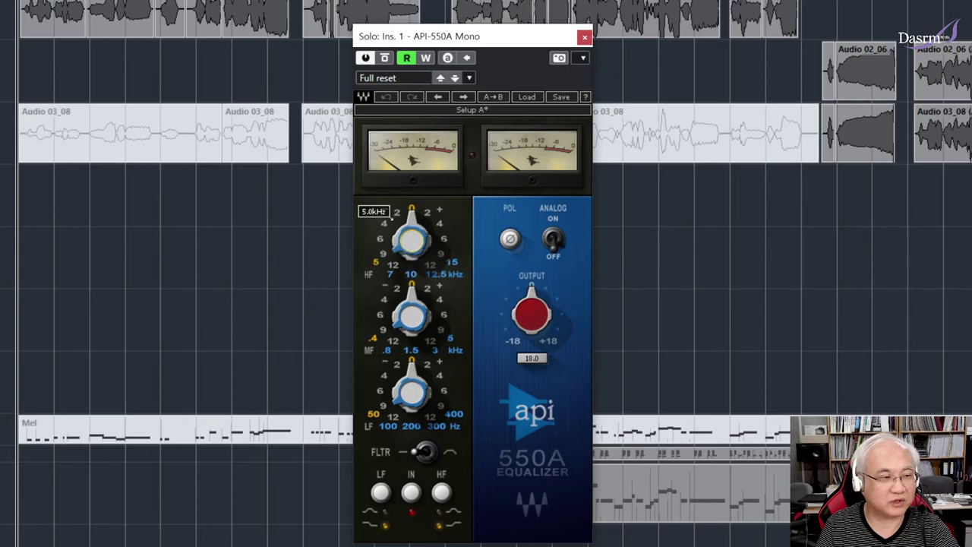
scroll(392, 216, "up", 4)
scroll(391, 217, "down", 2)
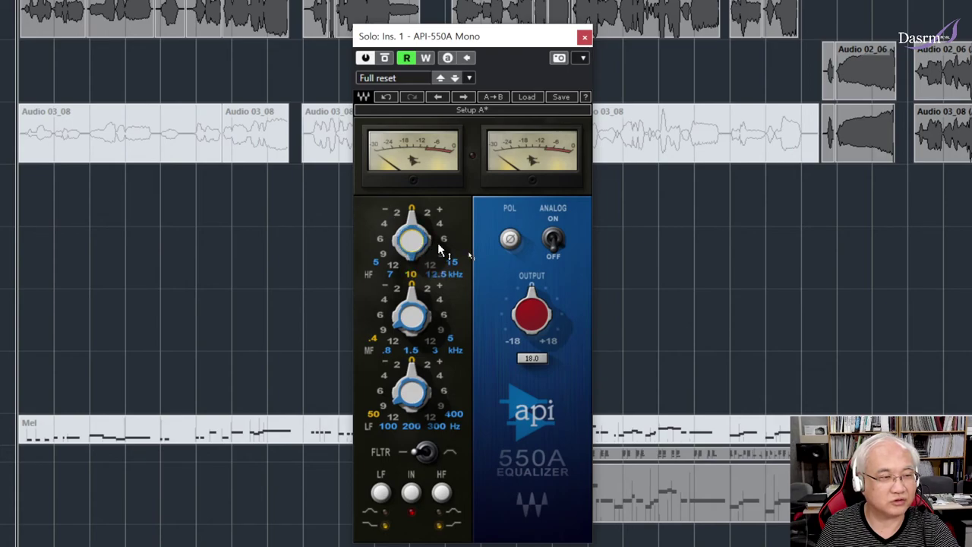
Step: Try HF gain boosts of +4 dB and +2 dB, return the gain to 0, and close the API-550A
scroll(434, 218, "up", 1)
scroll(435, 218, "up", 1)
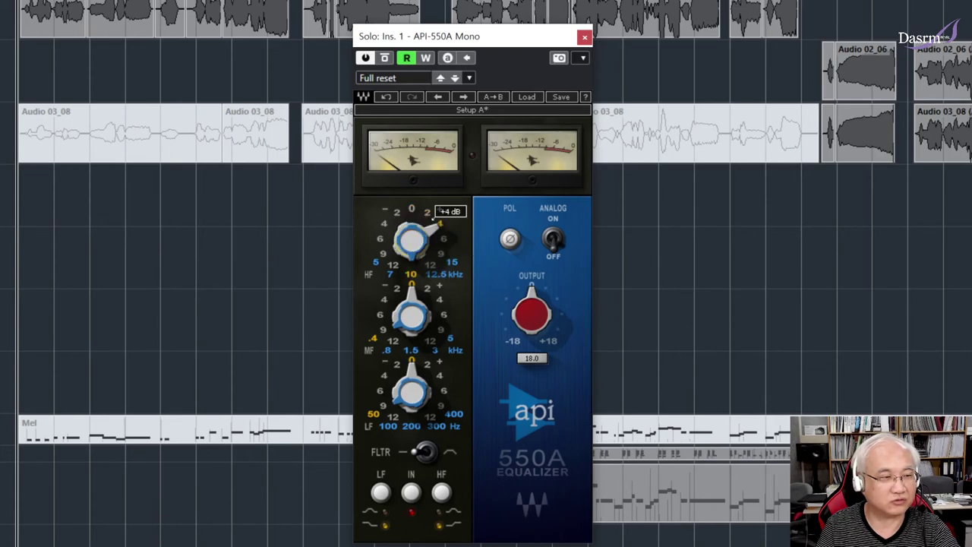
scroll(434, 218, "down", 1)
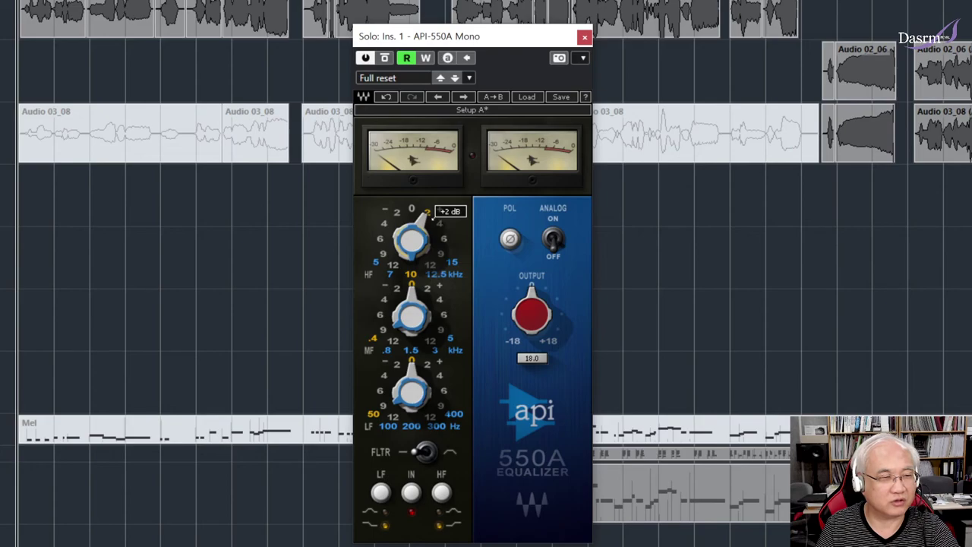
scroll(434, 217, "down", 1)
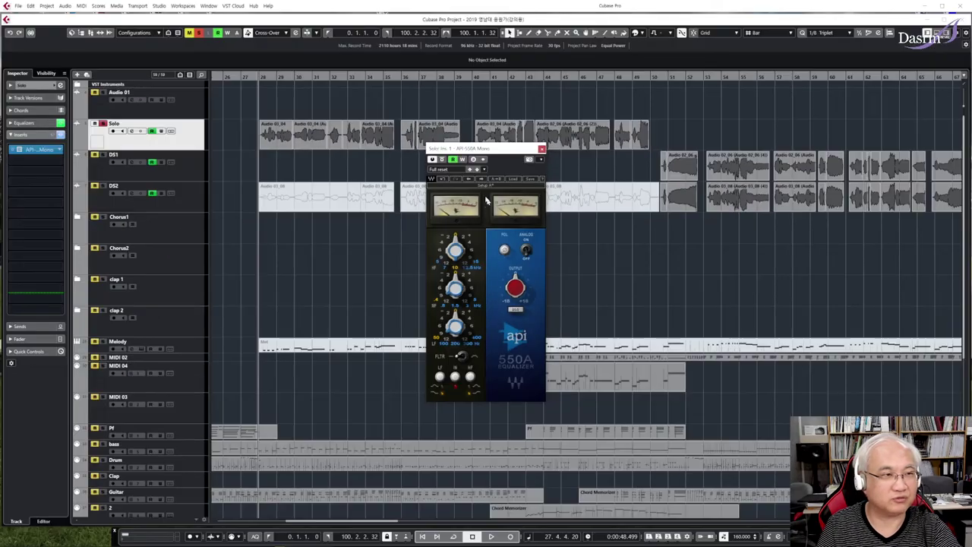
left_click(541, 149)
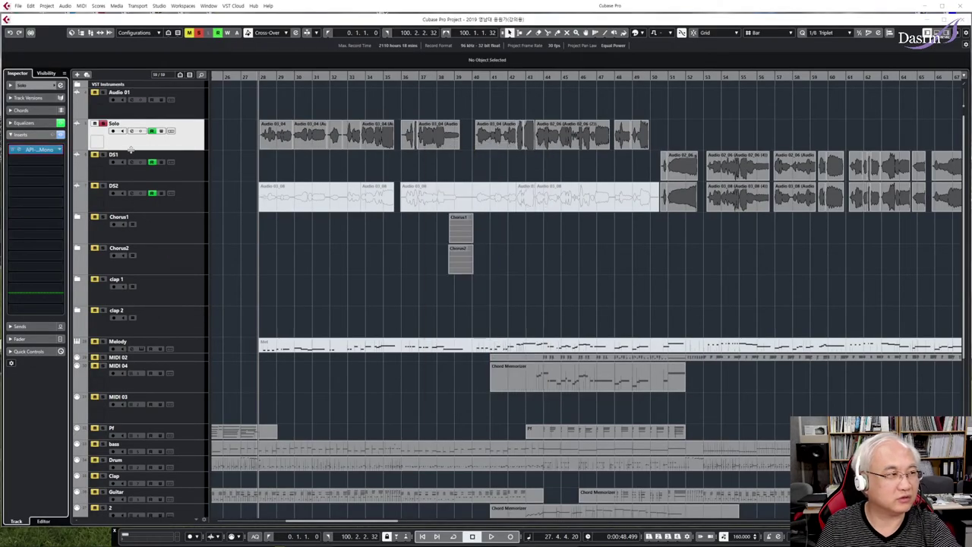